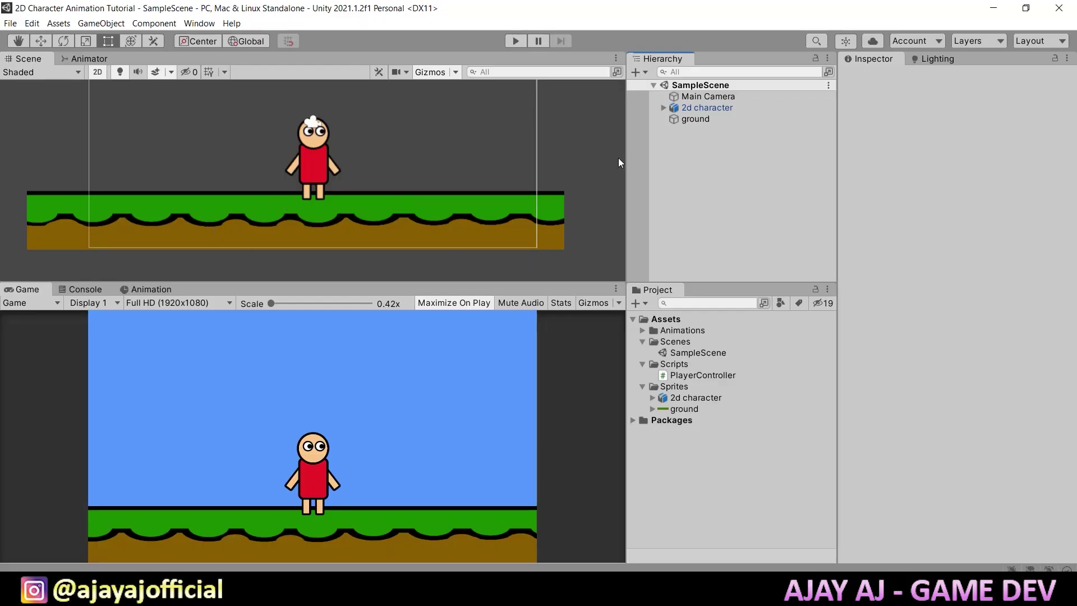
Open the scene's add-object menu and dismiss it without adding anything.
right_click(704, 138)
mouse_move(758, 304)
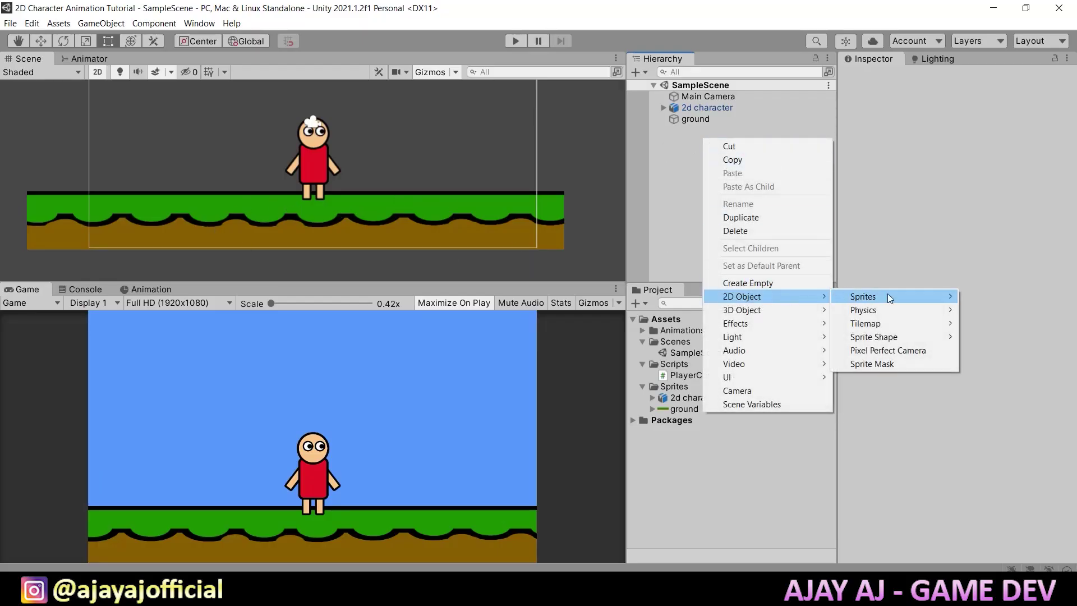
mouse_move(889, 296)
left_click(680, 148)
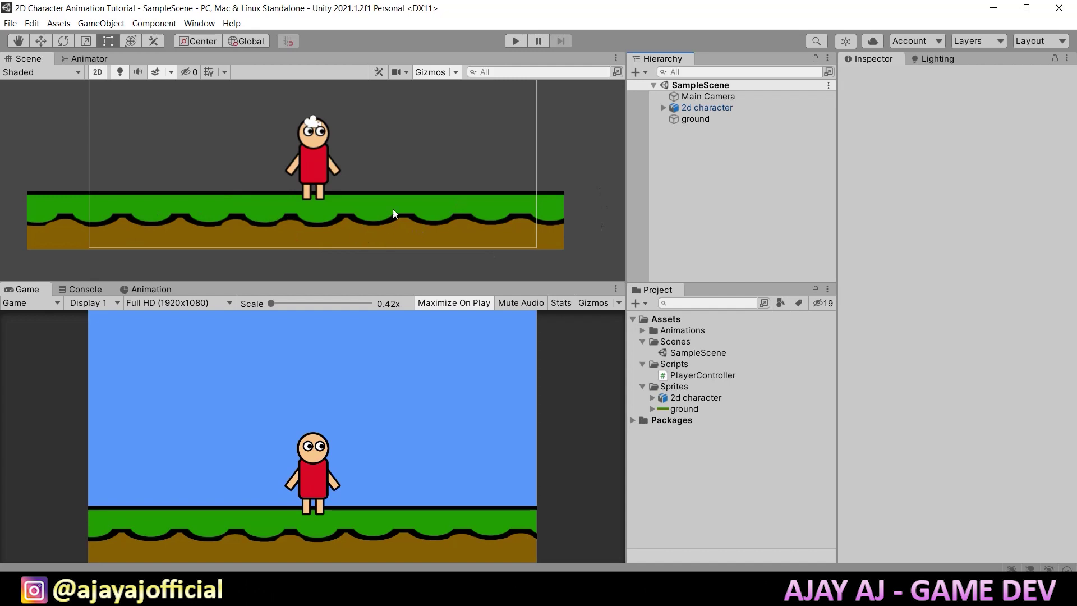
Select the 2d character and open its PlayerController script from the Inspector.
scroll(422, 207, "up", 3)
middle_click_drag(421, 207, 430, 215)
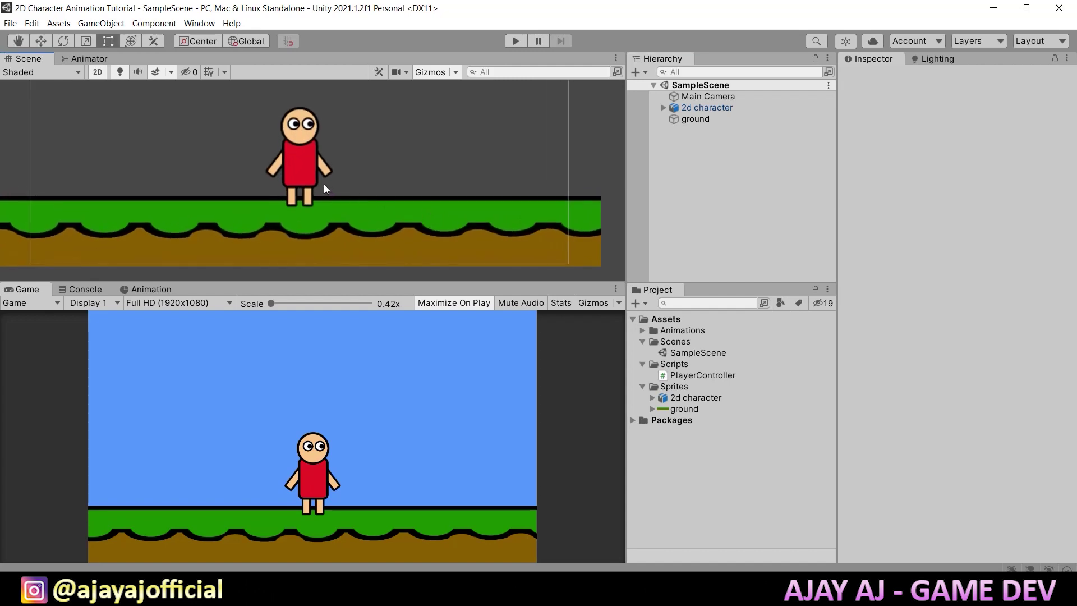
left_click(776, 108)
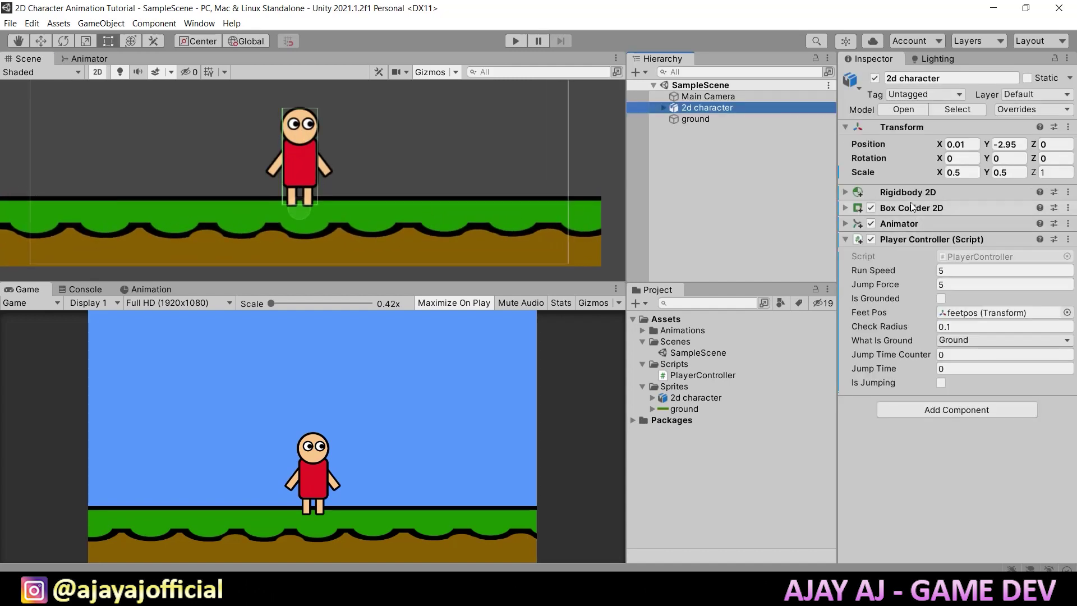
left_click(939, 267)
key("BackSpace")
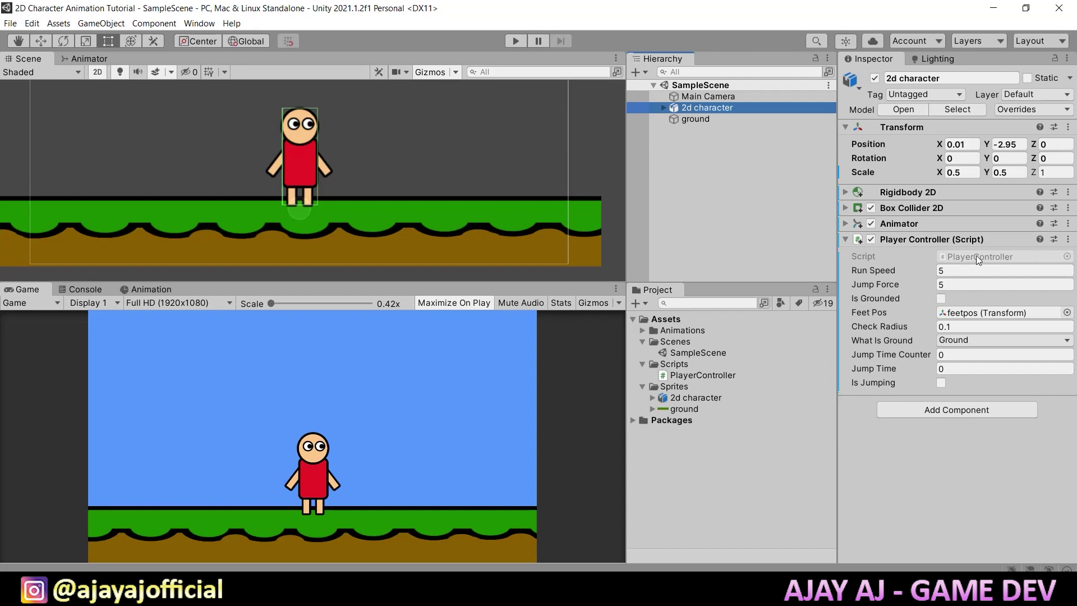
left_click(997, 258)
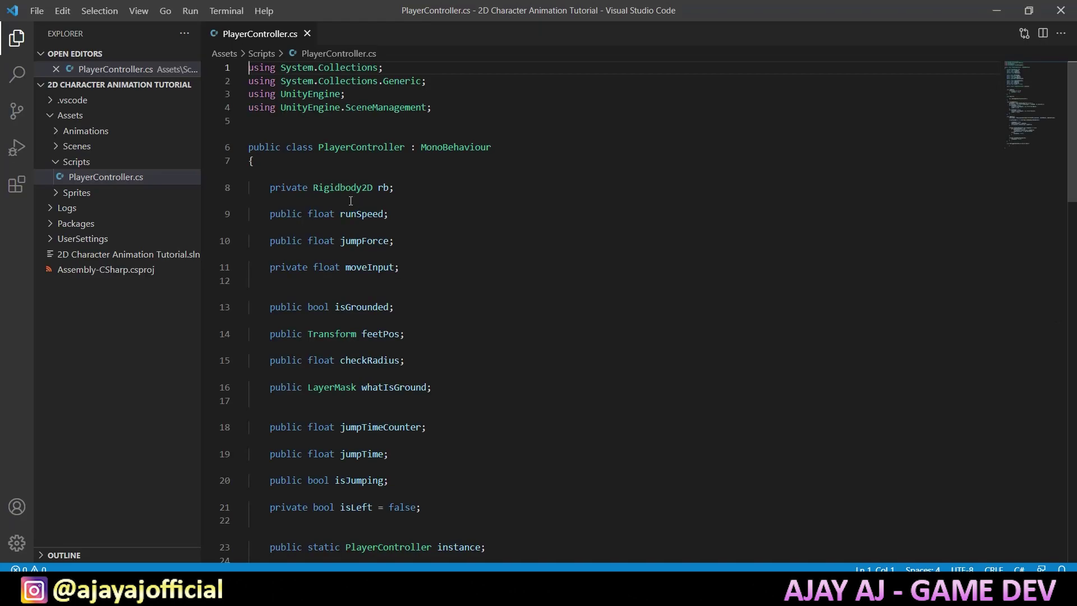
Review PlayerController.cs, highlighting the isGrounded declaration and the horizontal input on line 38.
scroll(358, 211, "down", 1)
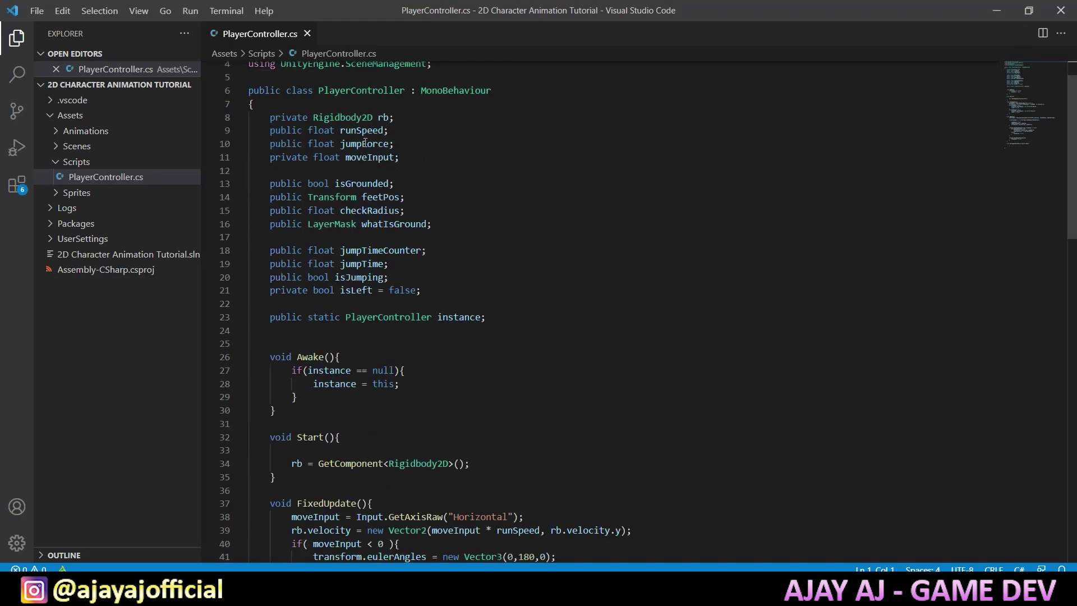
triple_click(318, 183)
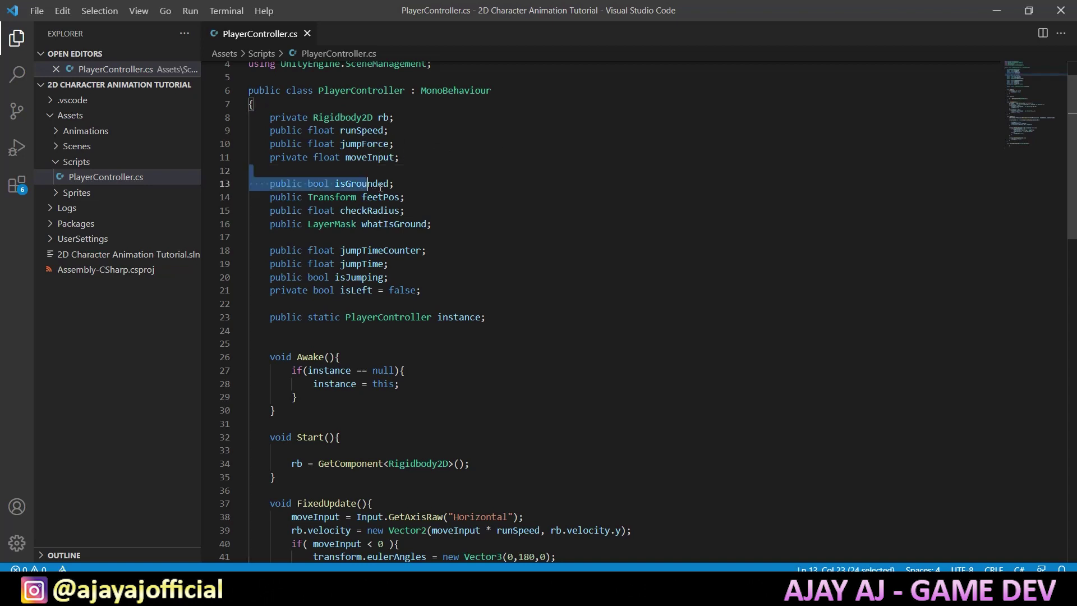
left_click(426, 192)
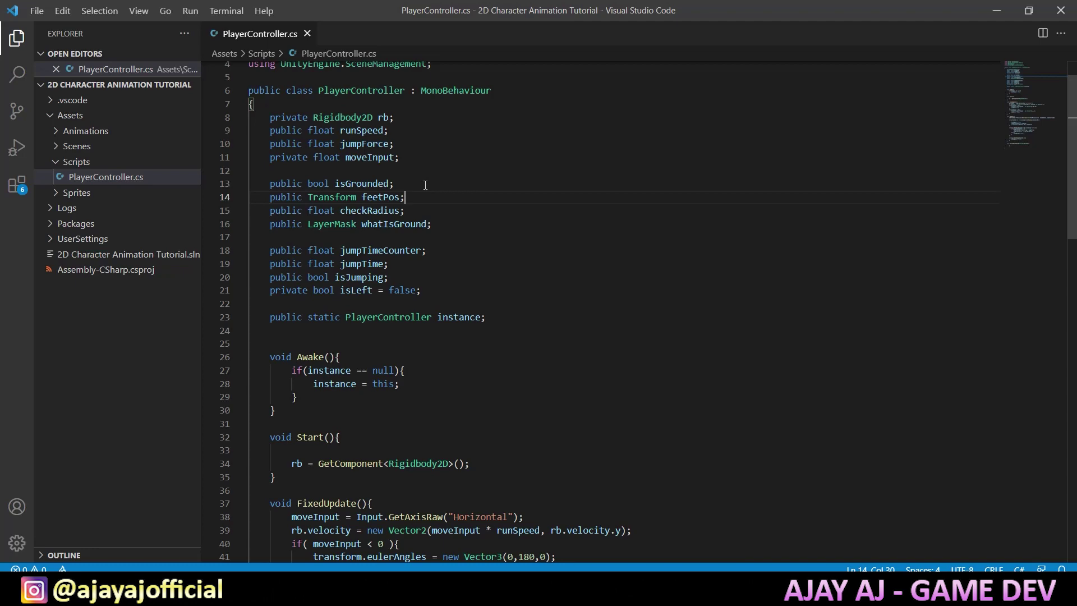
scroll(425, 185, "down", 1)
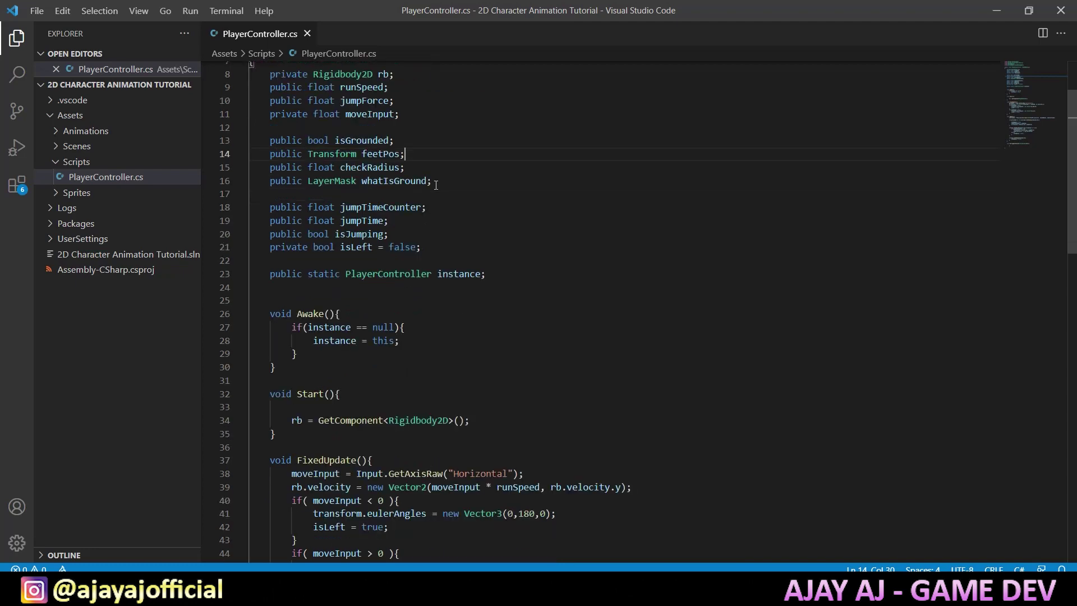
scroll(472, 188, "down", 3)
scroll(471, 188, "down", 1)
scroll(519, 258, "down", 2)
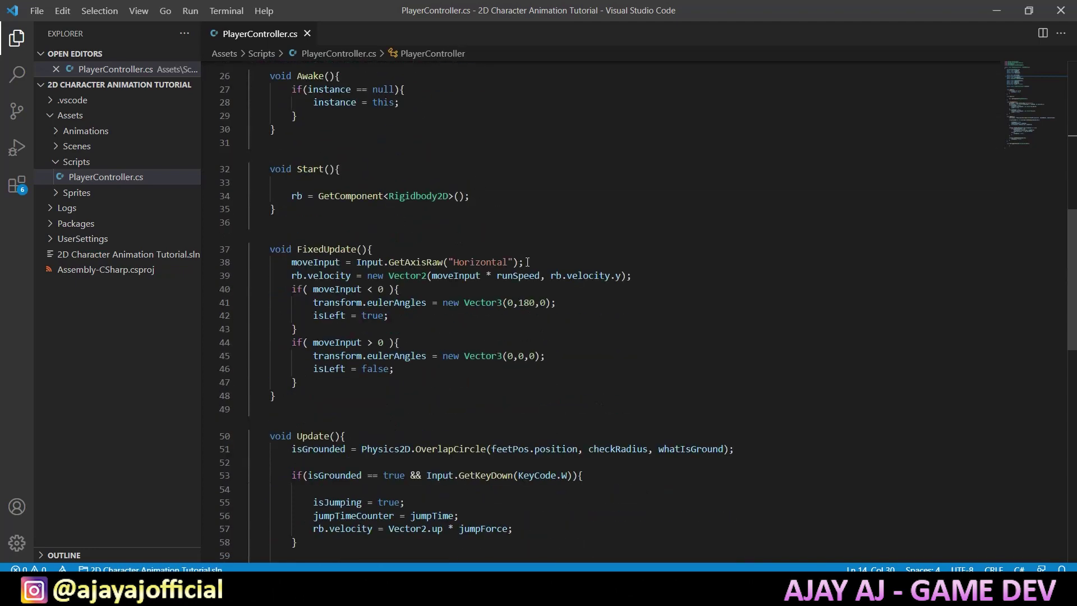
left_click_drag(527, 262, 376, 264)
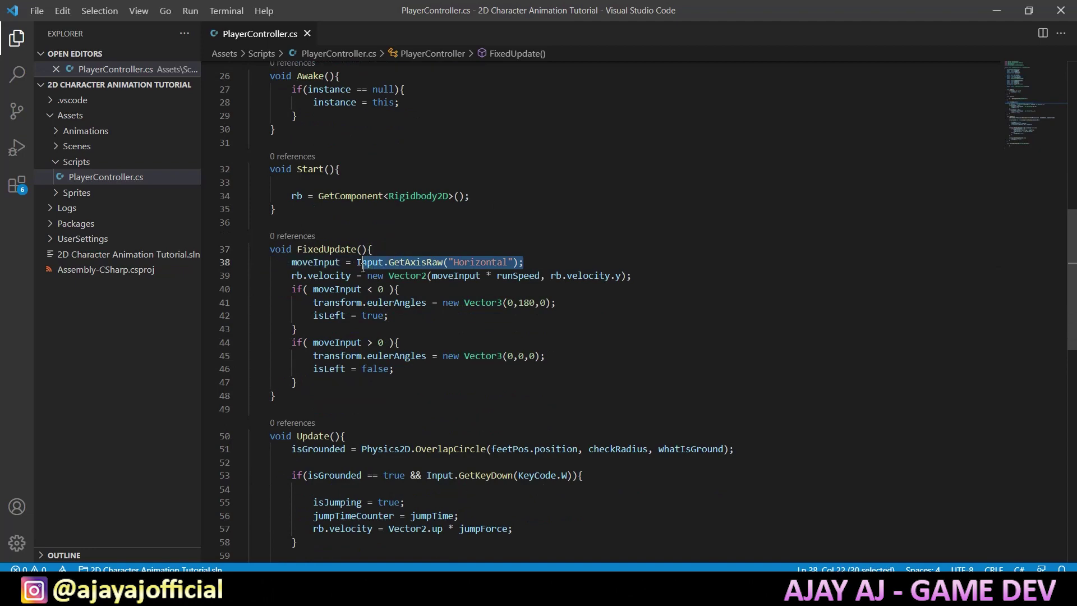
Review the W-release check, grounded jump condition and jump velocity, then minimize VS Code.
scroll(452, 251, "down", 1)
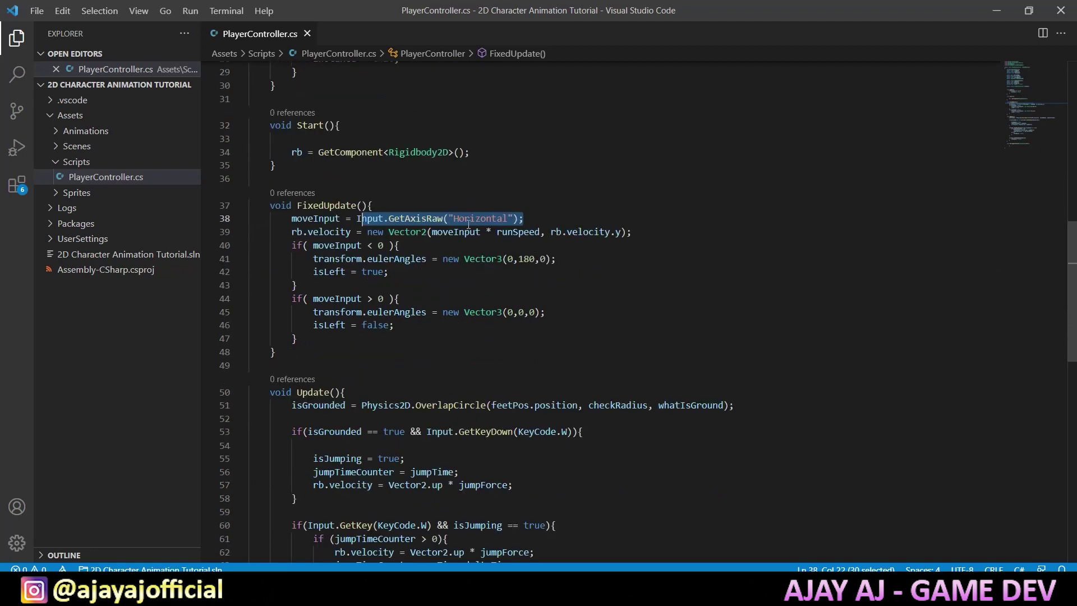
scroll(414, 245, "down", 4)
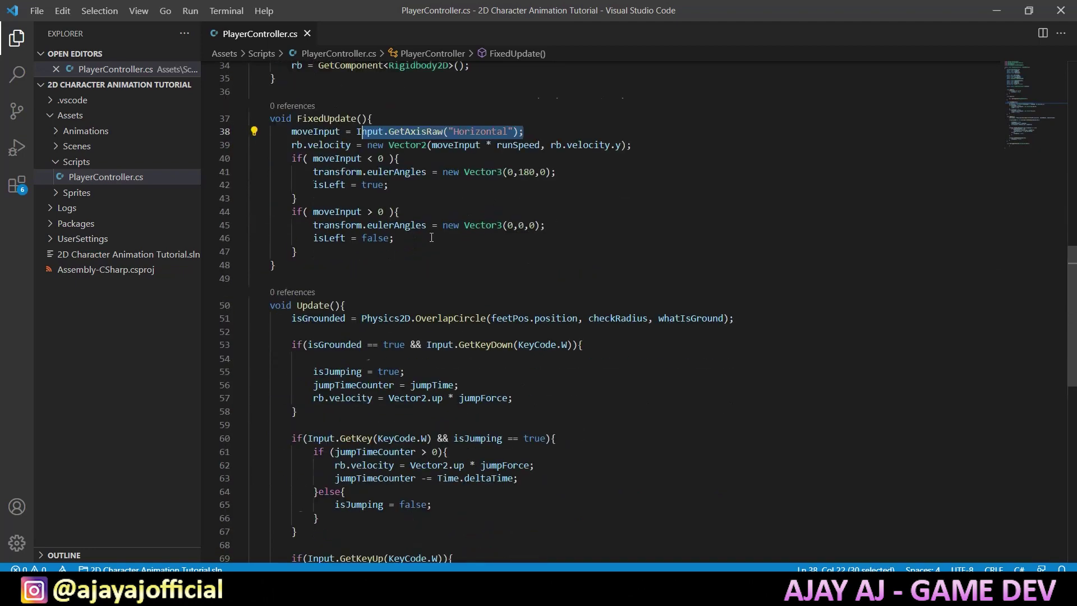
scroll(427, 240, "down", 2)
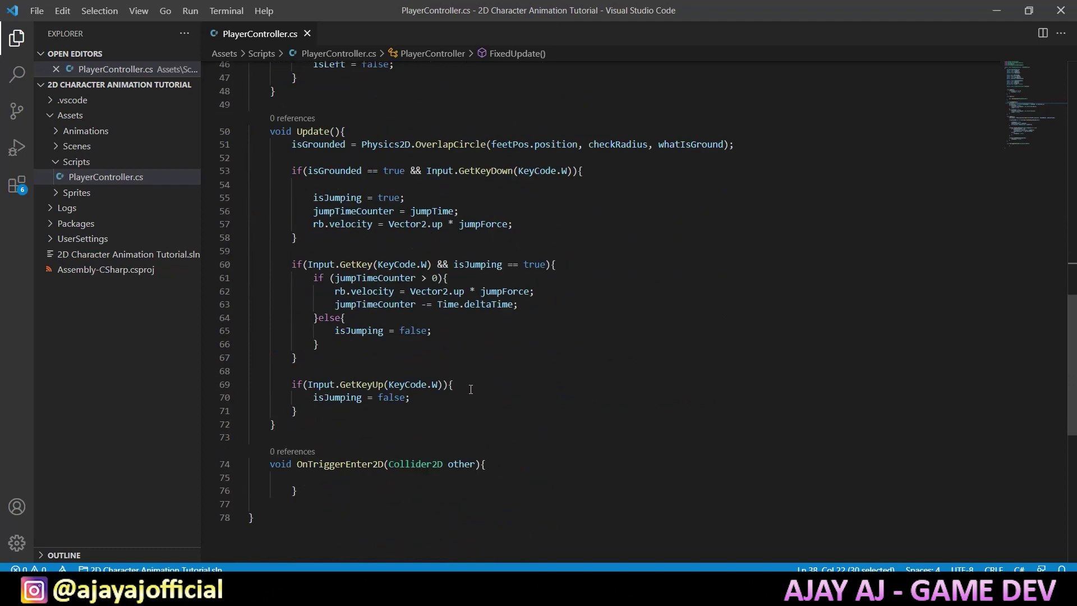
left_click_drag(471, 389, 369, 384)
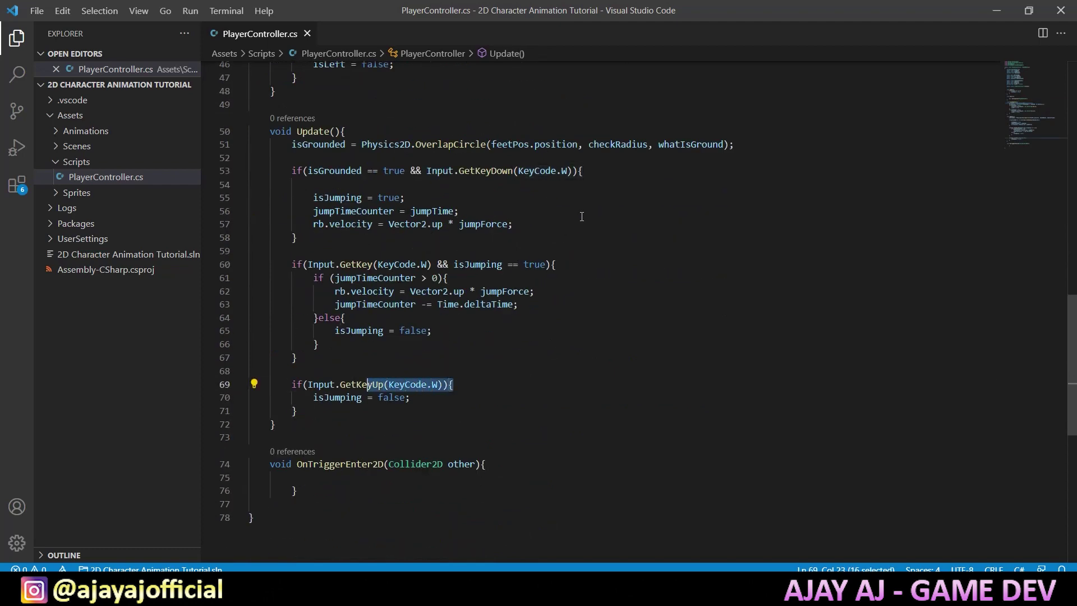
left_click_drag(584, 171, 359, 164)
left_click_drag(351, 224, 504, 225)
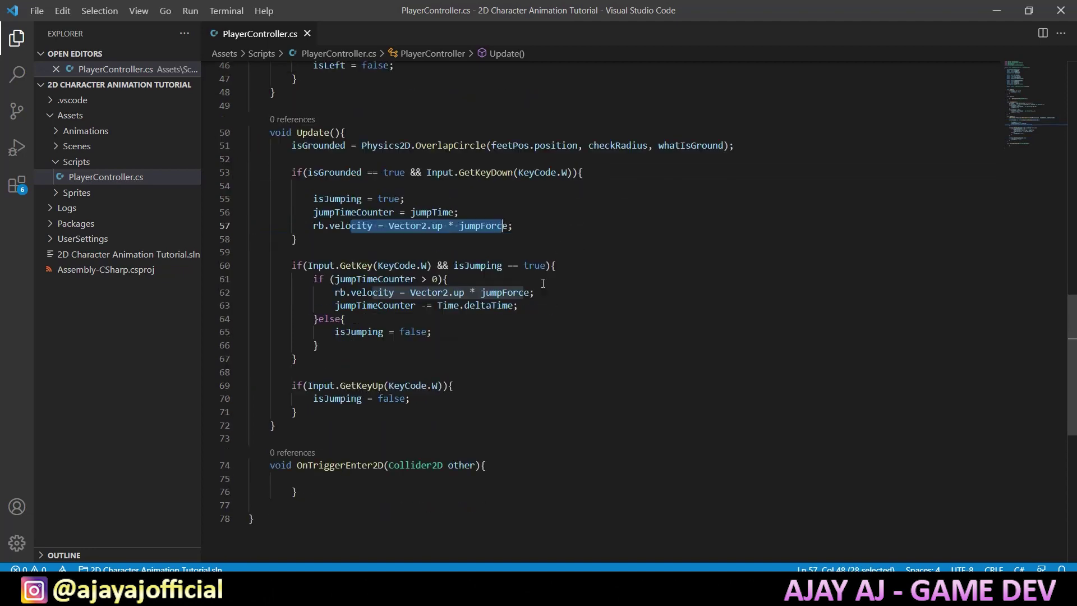
scroll(583, 255, "up", 4)
scroll(578, 259, "up", 1)
scroll(568, 265, "up", 3)
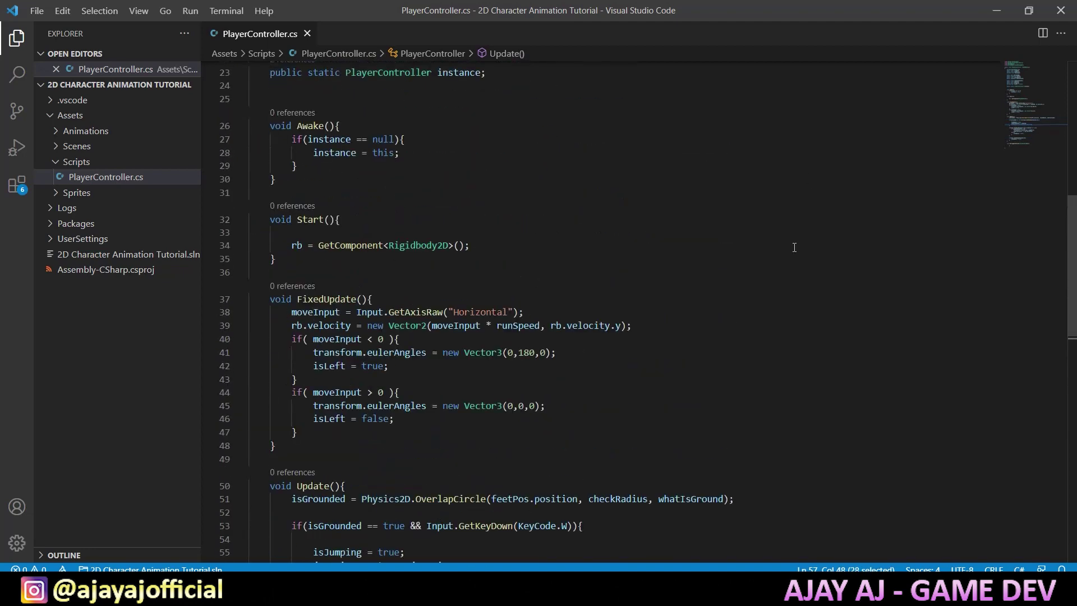
left_click(999, 10)
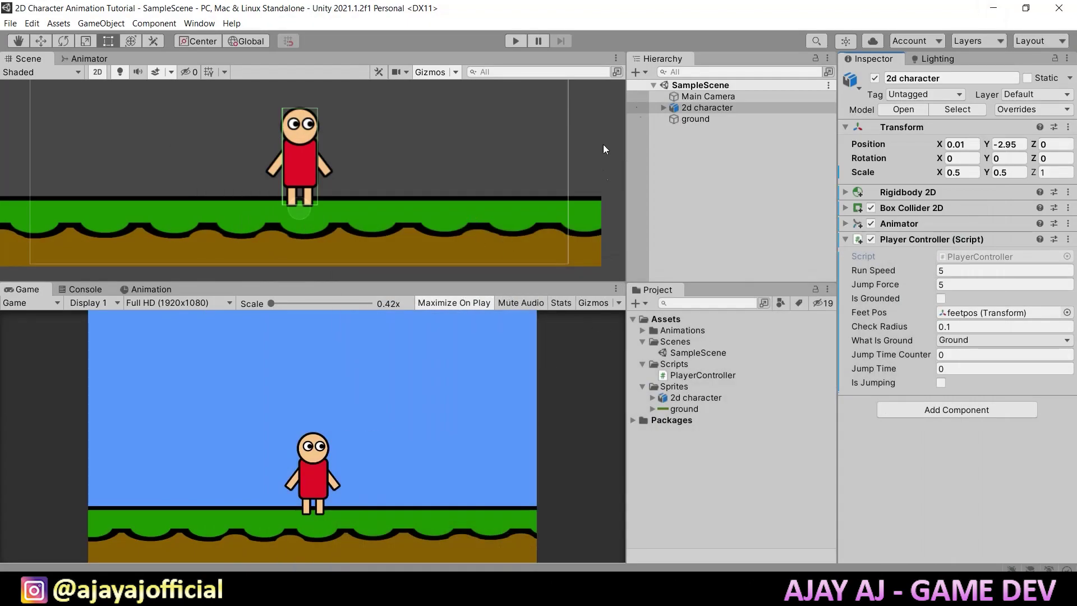
left_click(516, 42)
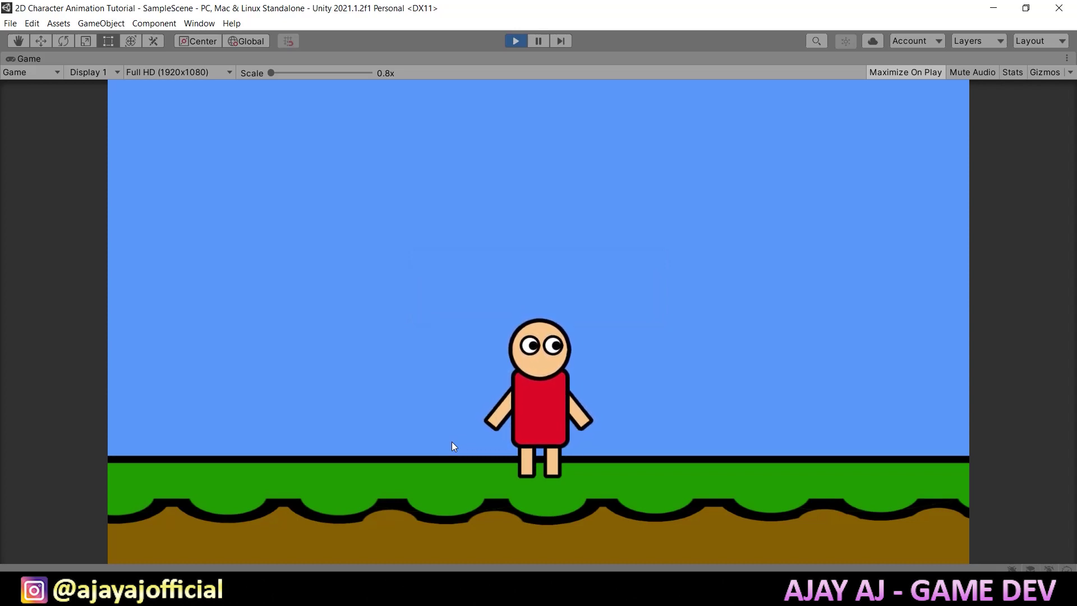
key("Right")
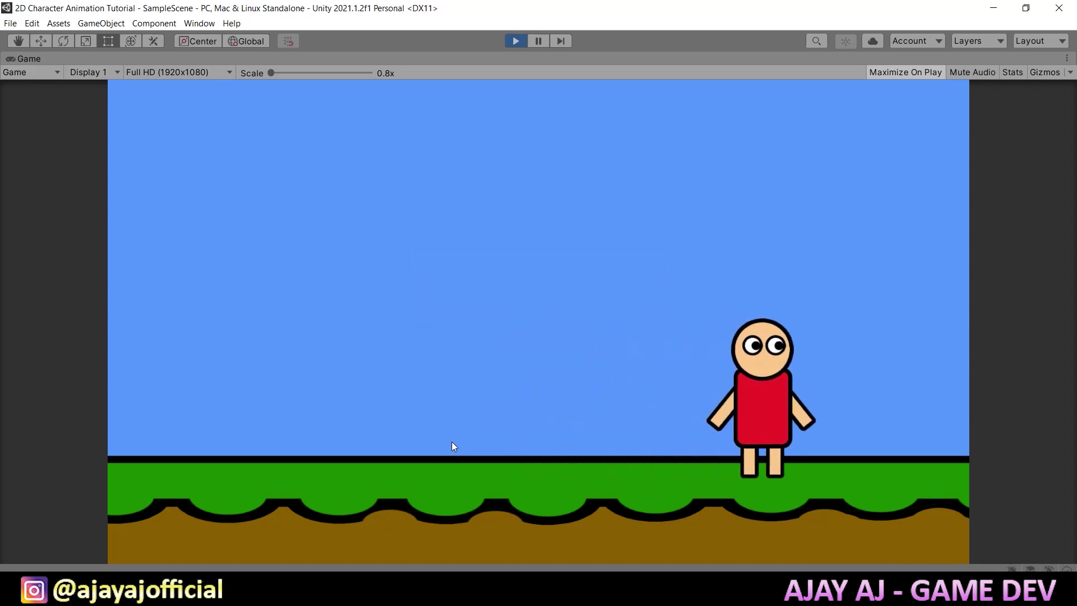
key("Left")
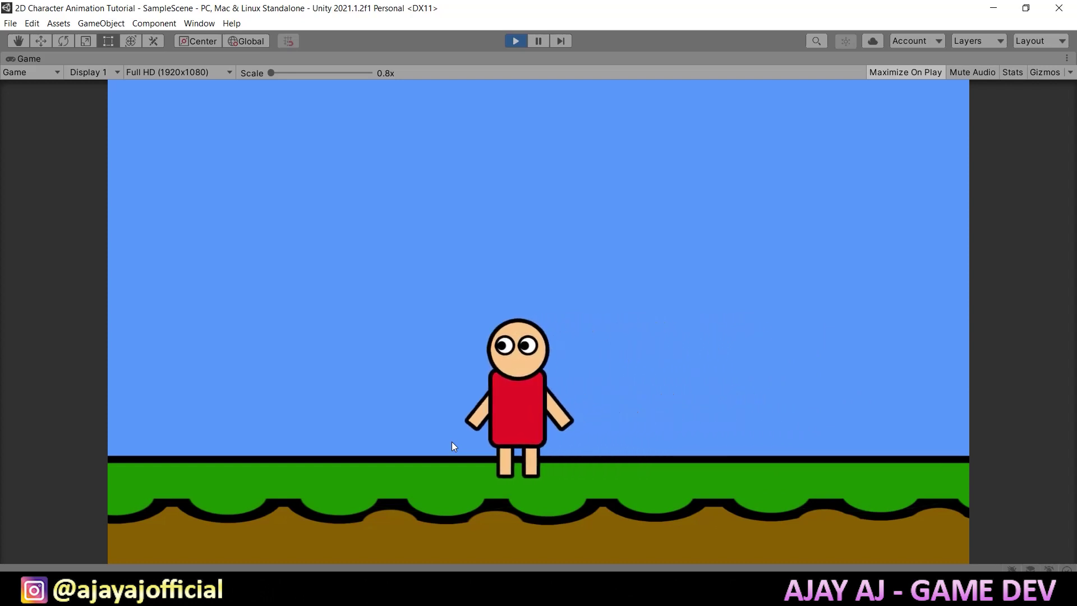
key("space")
key("Right")
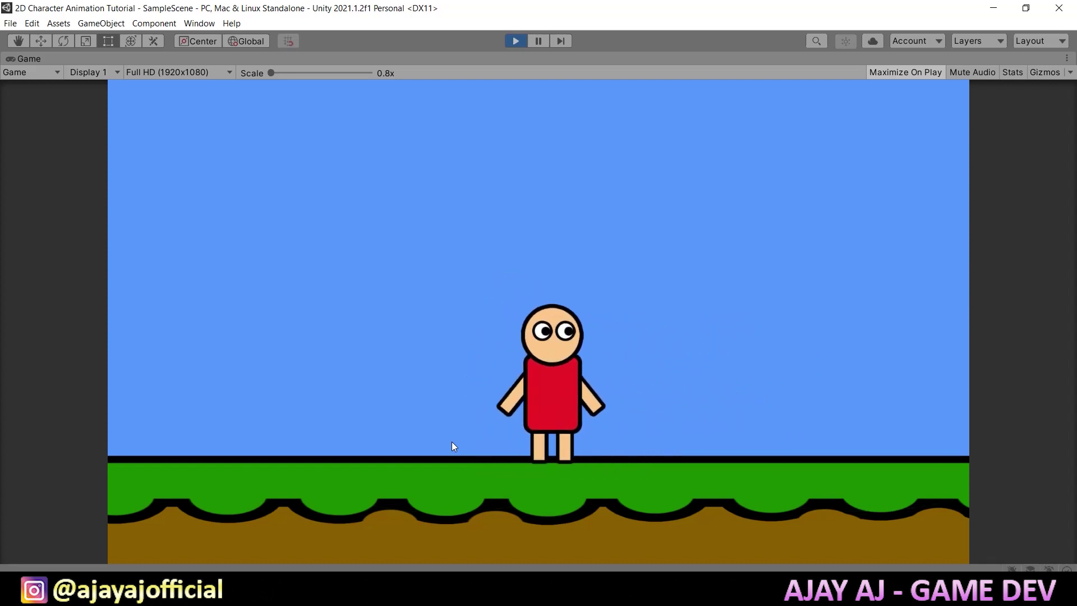
key("Left")
key("space")
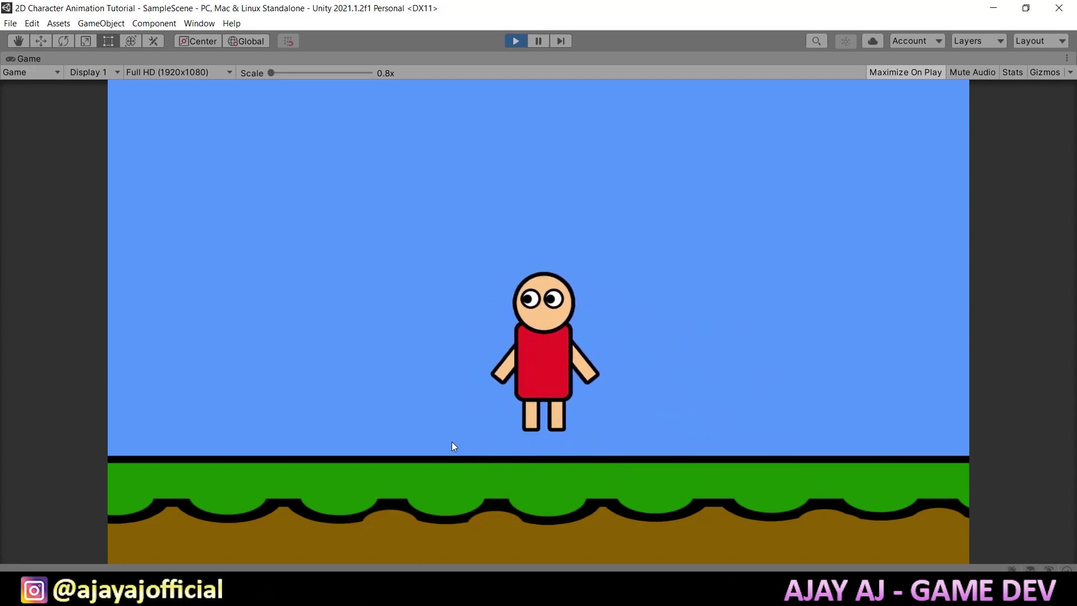
left_click(514, 41)
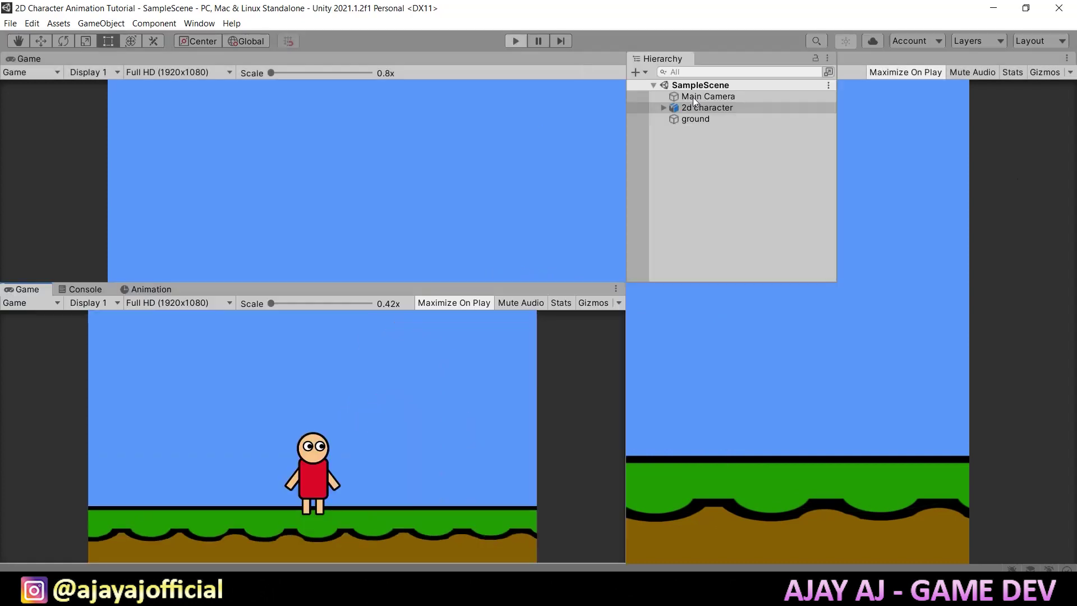
Select the 2d character and show an enlarged Animation window.
left_click(732, 113)
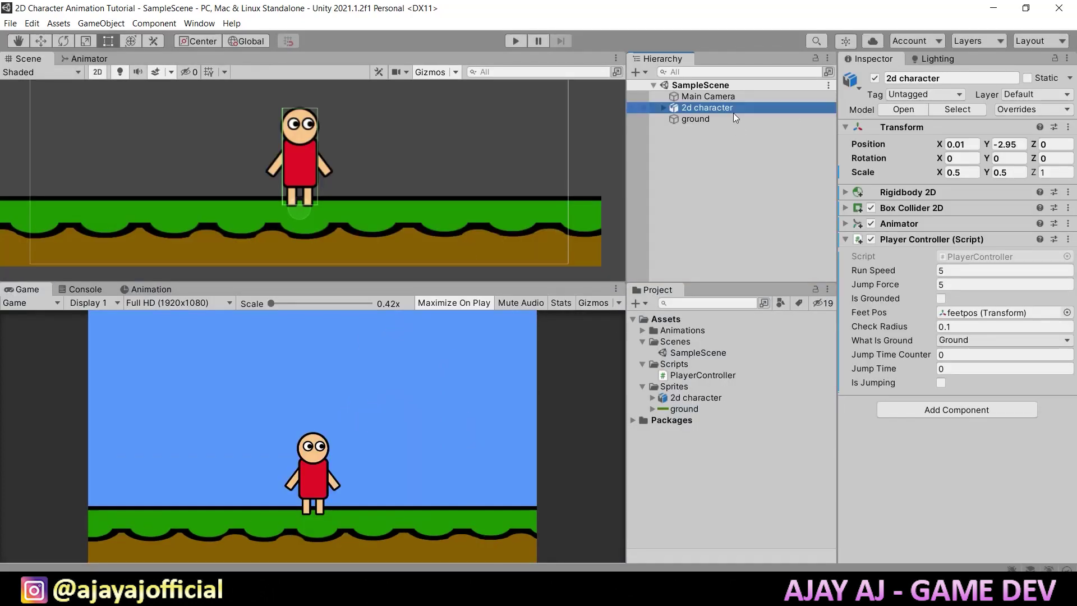
left_click(153, 288)
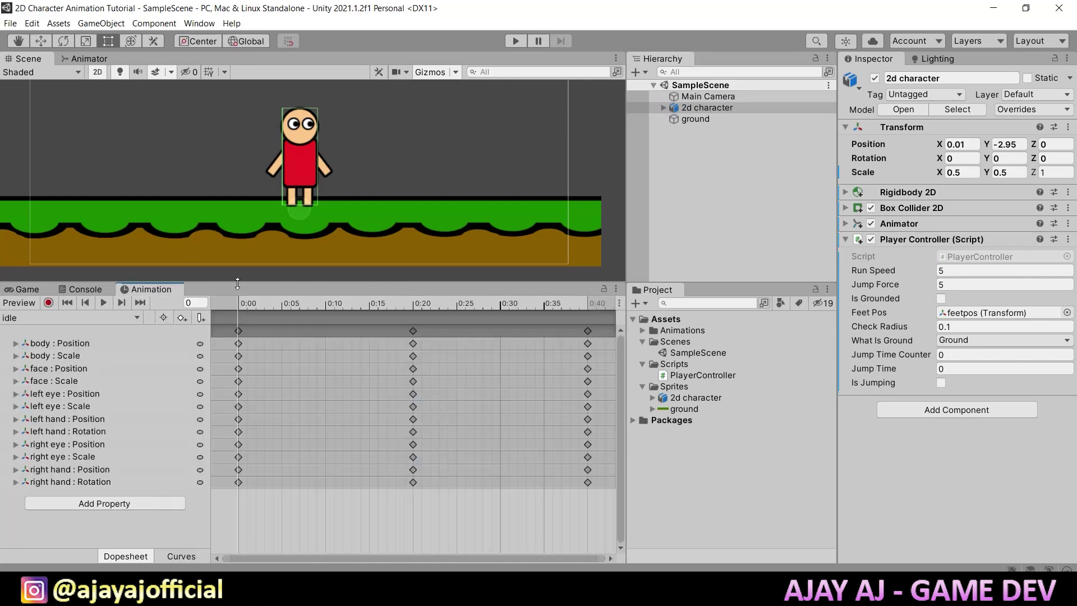
left_click_drag(253, 282, 253, 209)
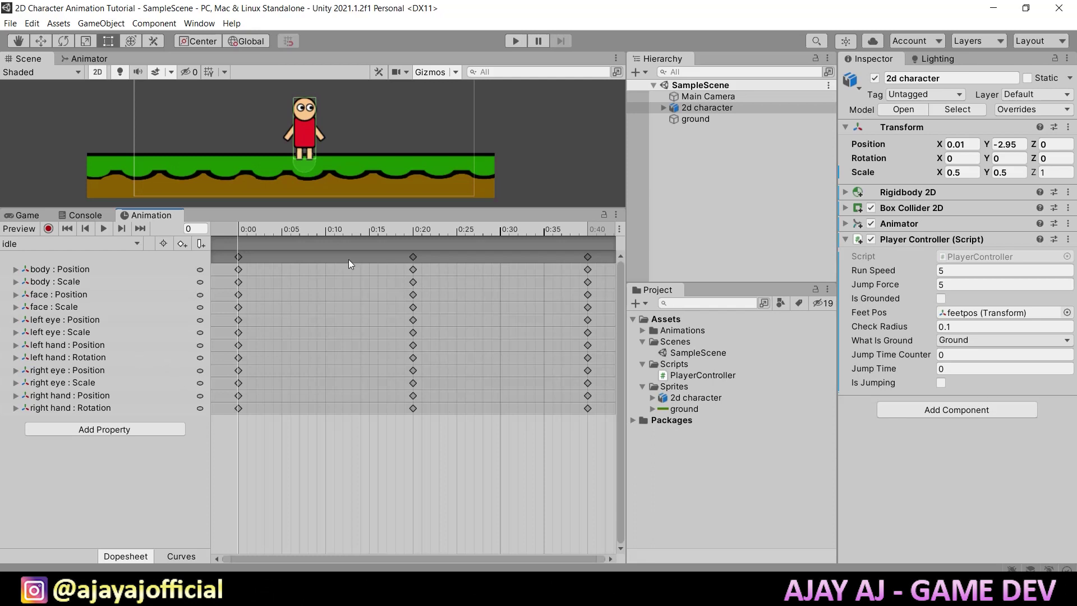
Create a new clip named 'walk' saved in Assets/Animations.
left_click(35, 244)
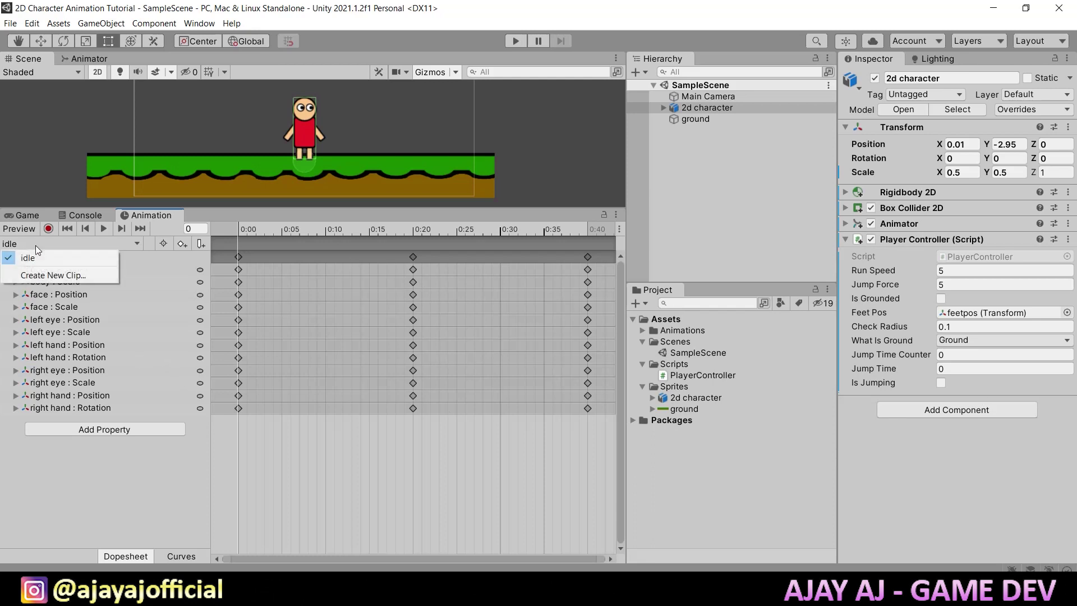
left_click(53, 275)
double_click(230, 107)
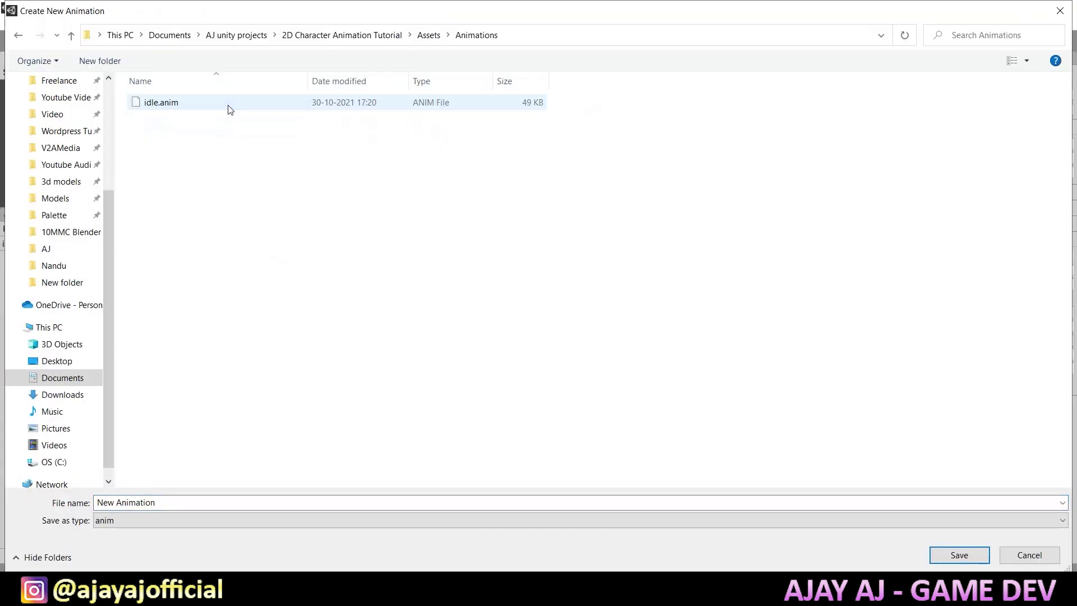
left_click(276, 501)
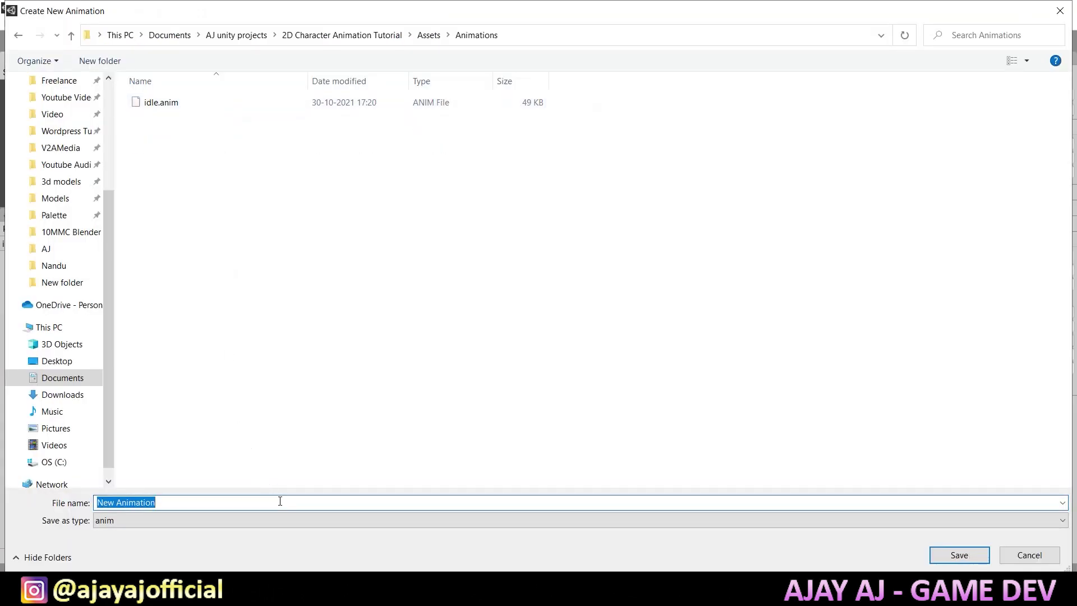
type("walk")
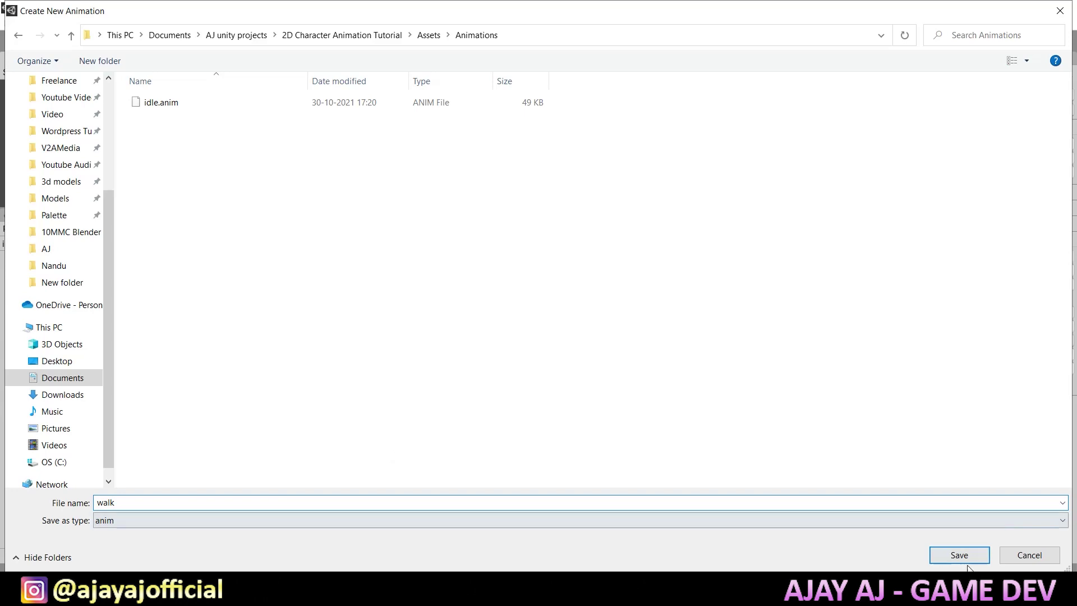
left_click(961, 558)
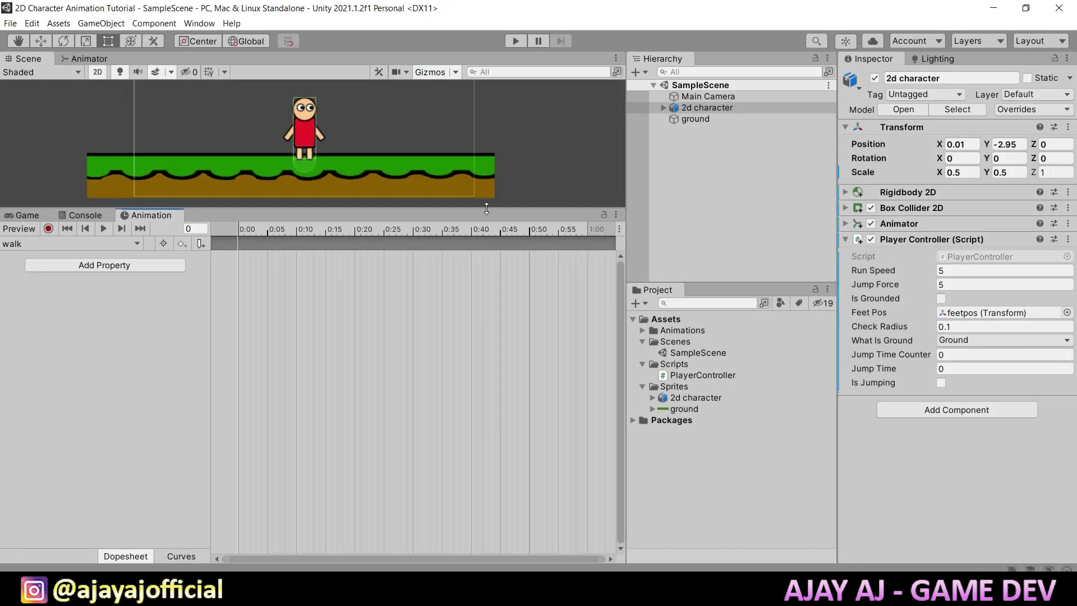
Turn on keyframe recording, enlarge the character in view, and expand its body parts.
left_click_drag(486, 208, 487, 311)
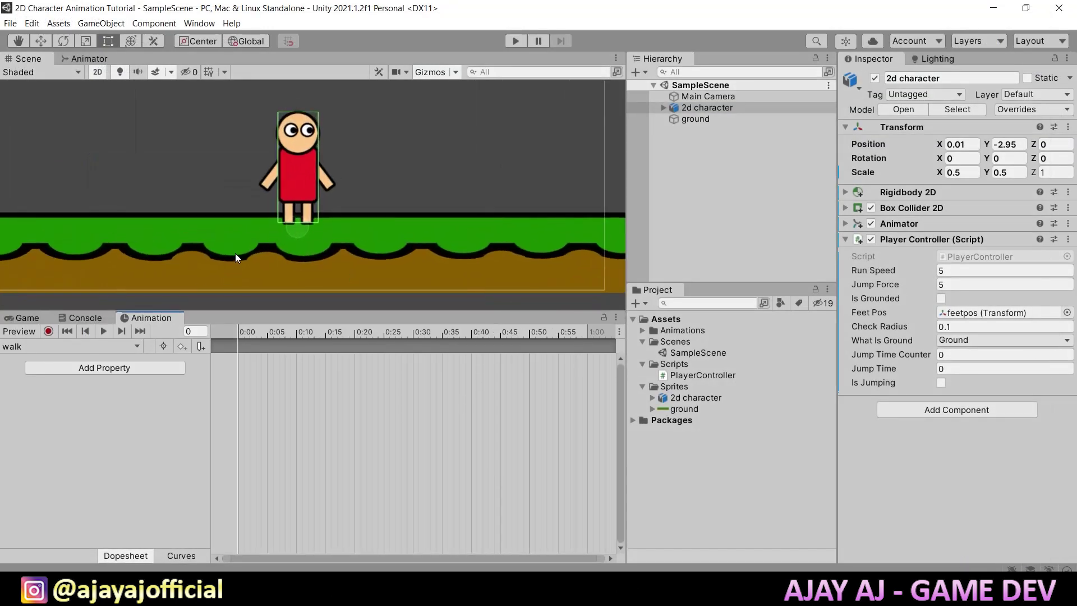
scroll(234, 254, "up", 1)
left_click(49, 331)
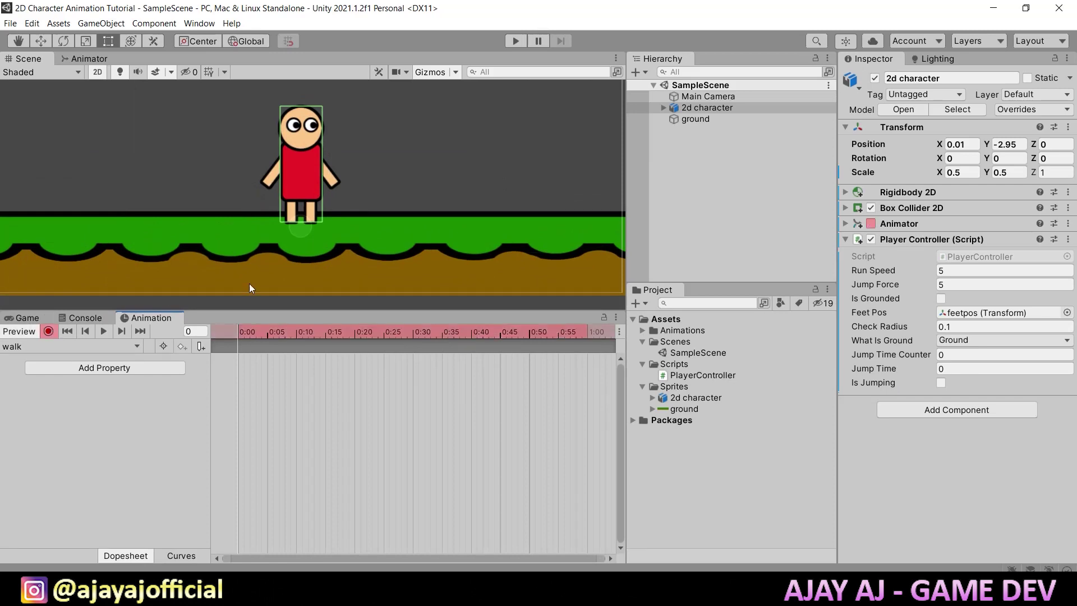
scroll(241, 221, "up", 1)
middle_click_drag(241, 221, 265, 263)
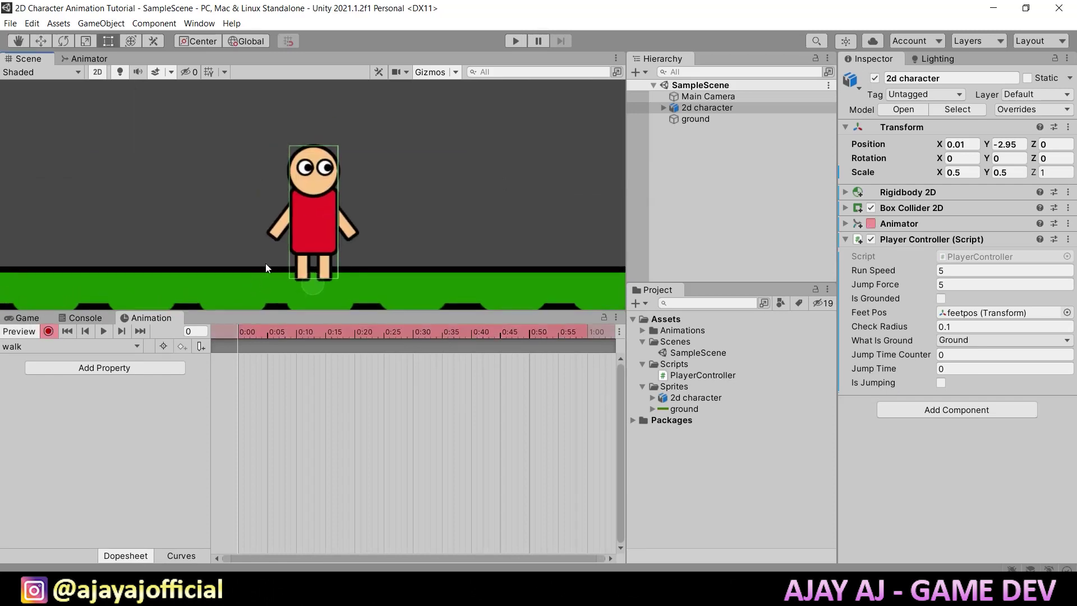
left_click(664, 107)
At frame 0, rotate and move the right leg back and the left leg forward.
left_click(710, 165)
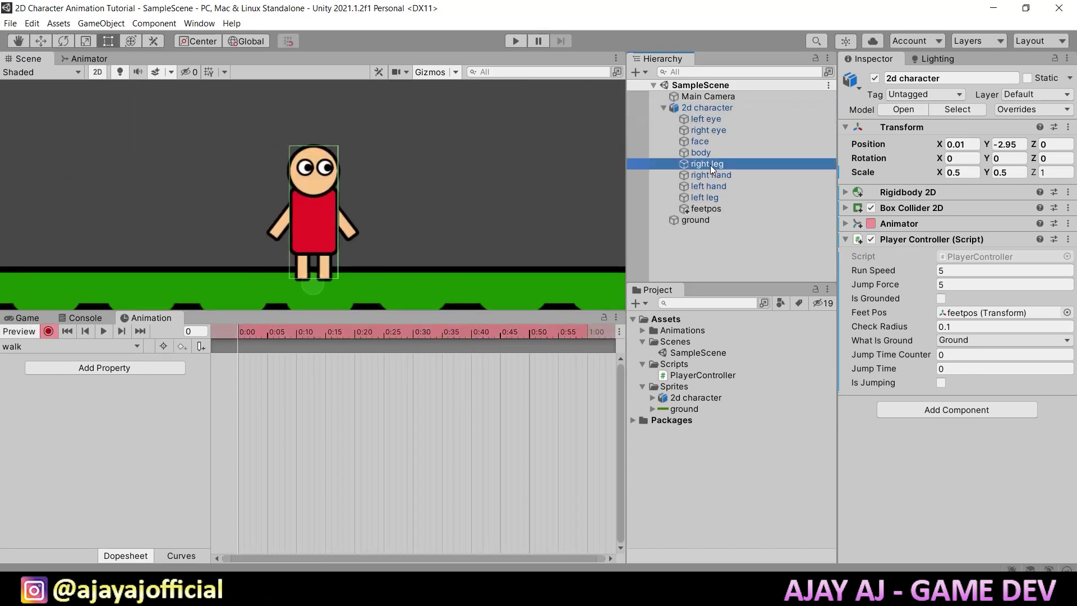
left_click(63, 41)
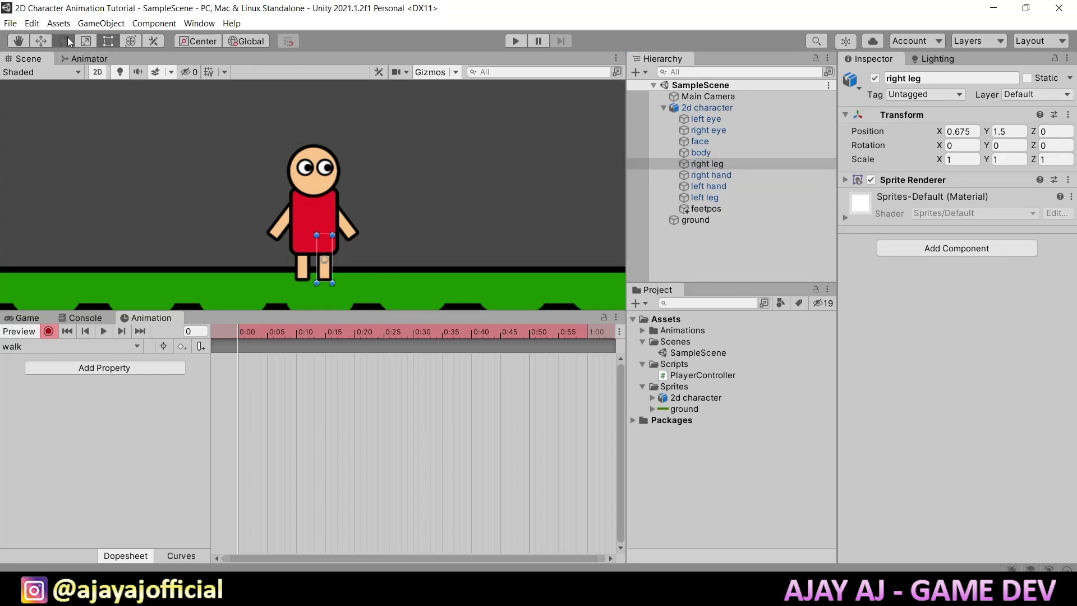
left_click_drag(365, 217, 394, 292)
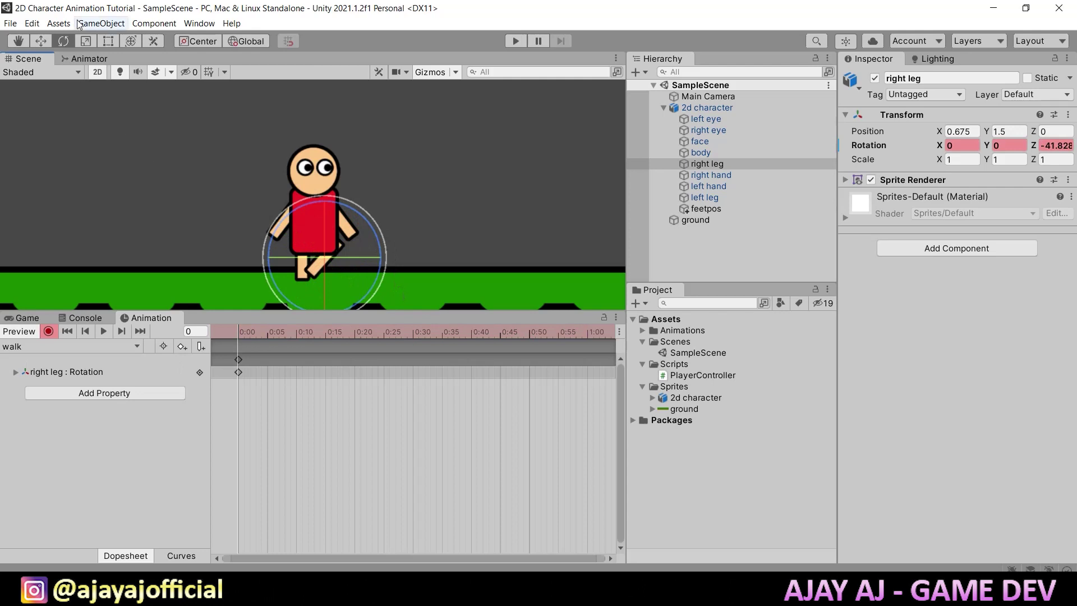
left_click(40, 41)
left_click_drag(335, 248, 311, 247)
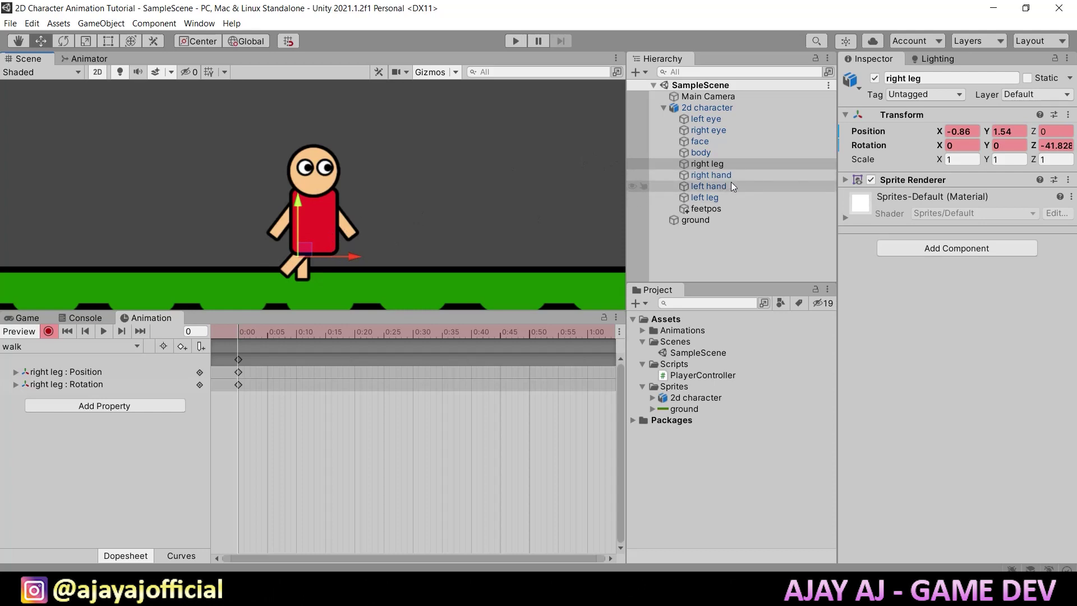
left_click(705, 197)
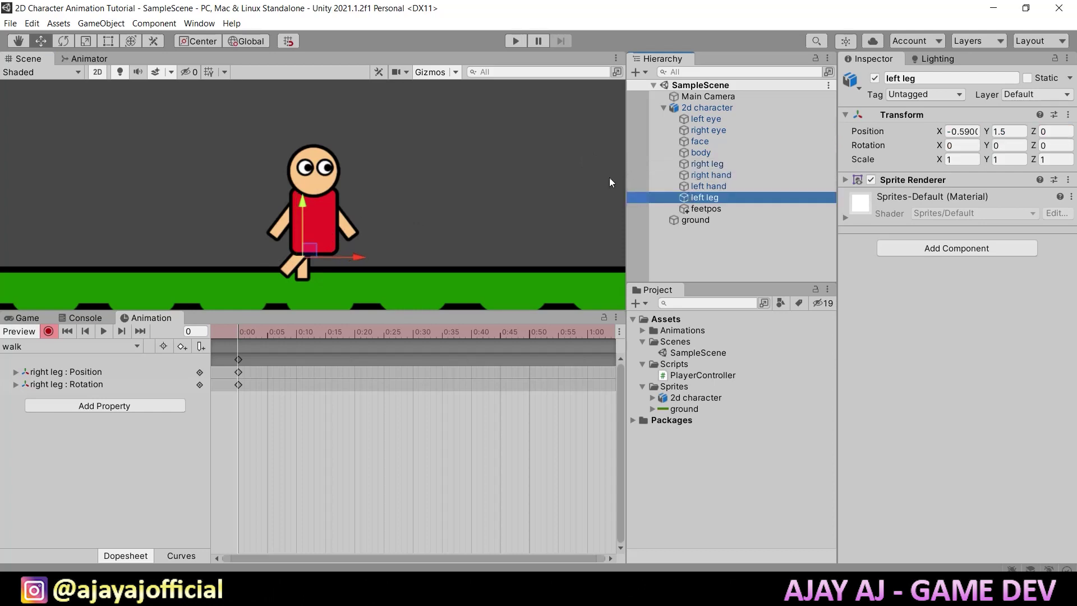
left_click(62, 42)
left_click_drag(358, 254, 306, 172)
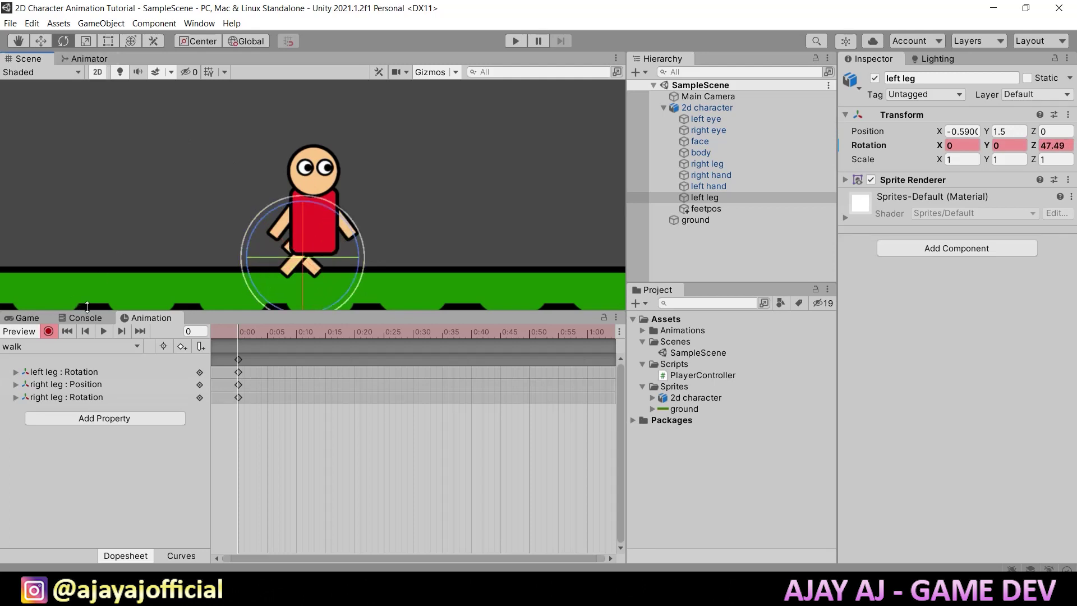
left_click(46, 41)
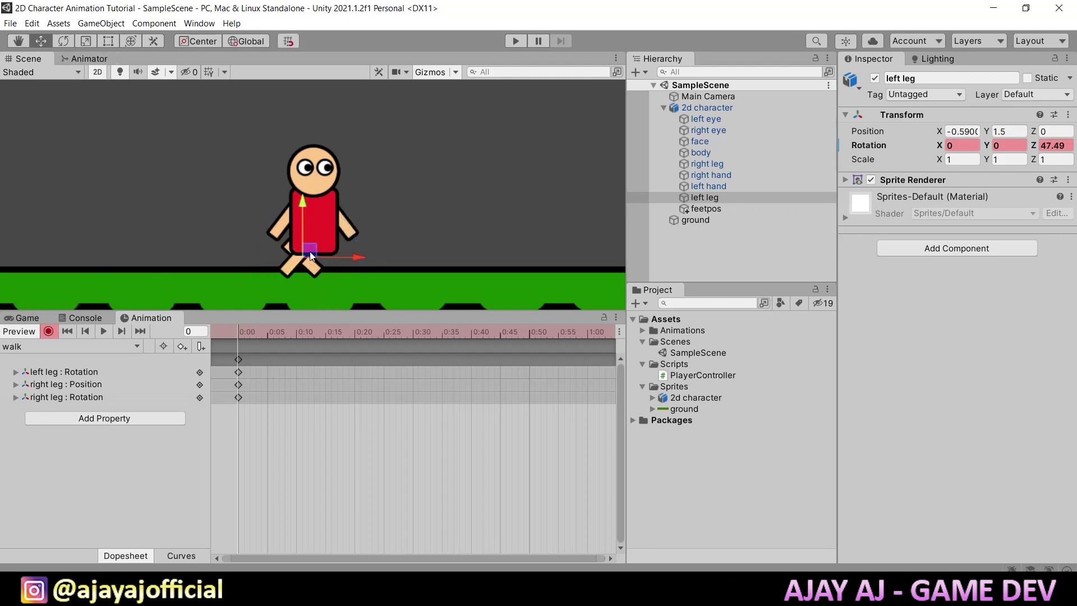
left_click_drag(309, 251, 337, 251)
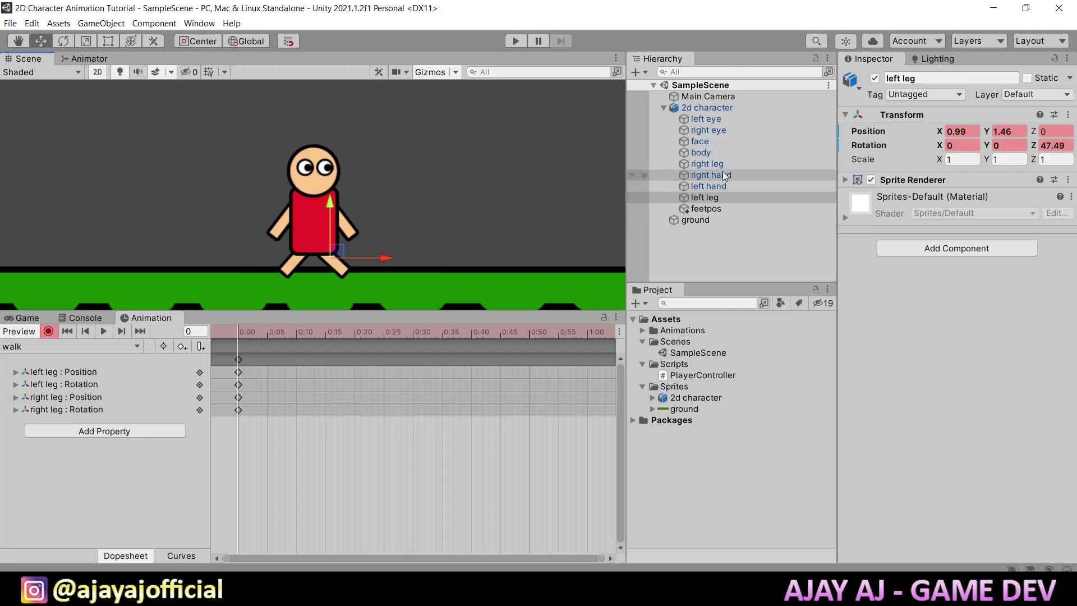
Swing the left hand down and right hand up against the shoulders, then go to frame 10.
left_click(724, 186)
key("e")
left_click_drag(327, 179, 356, 219)
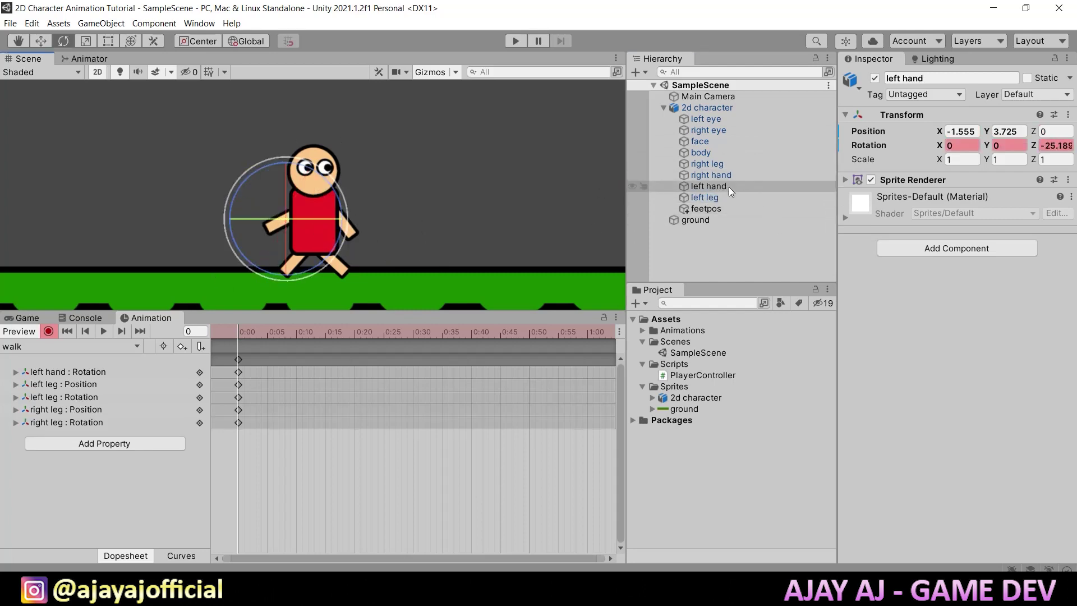
left_click(711, 175)
left_click_drag(390, 206, 334, 106)
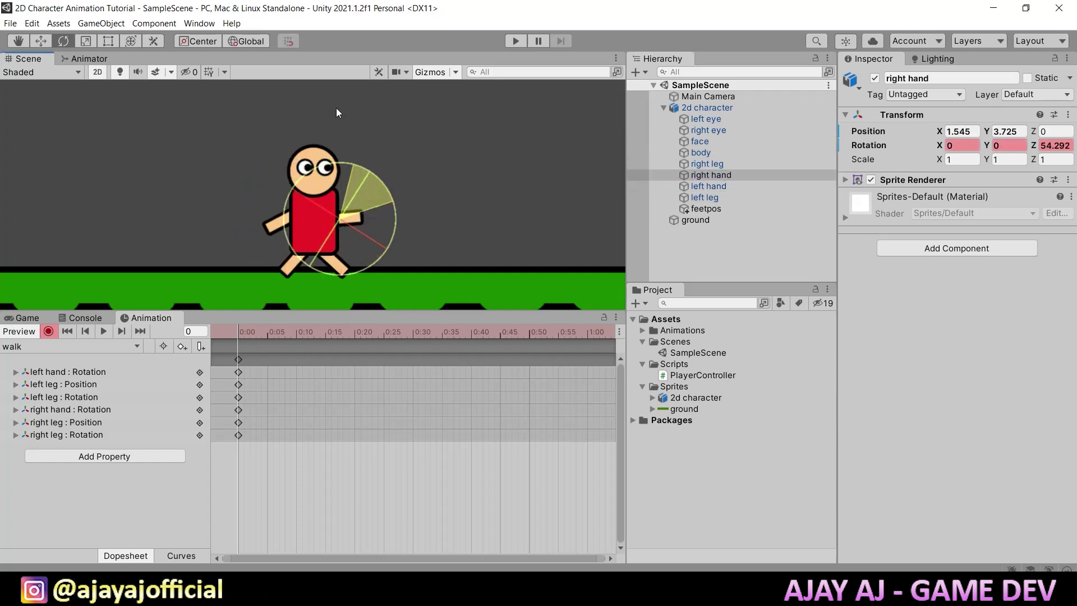
left_click(709, 186)
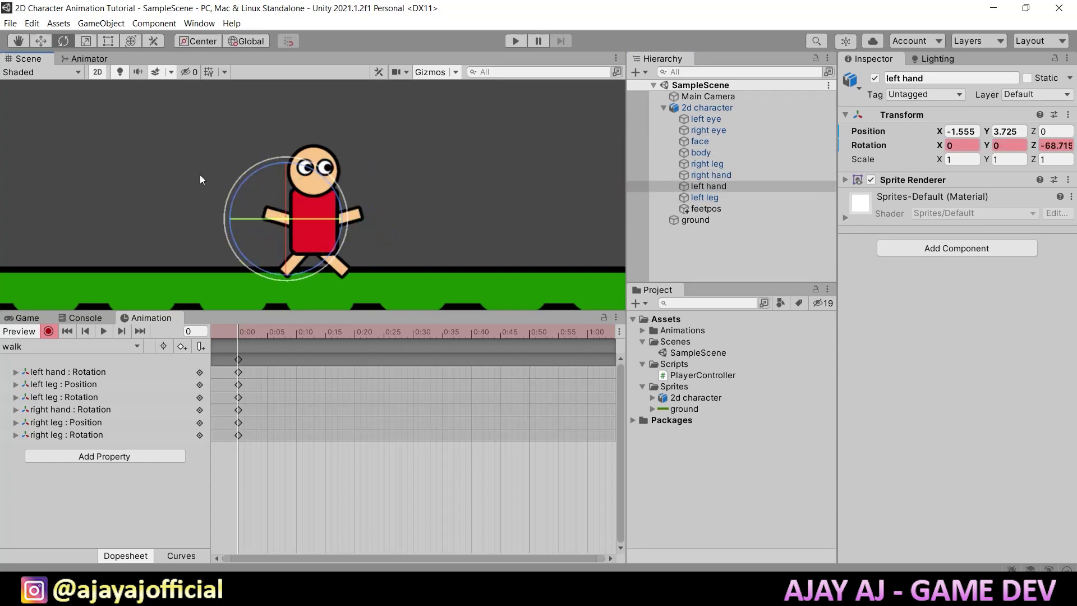
key("w")
left_click_drag(296, 223, 298, 209)
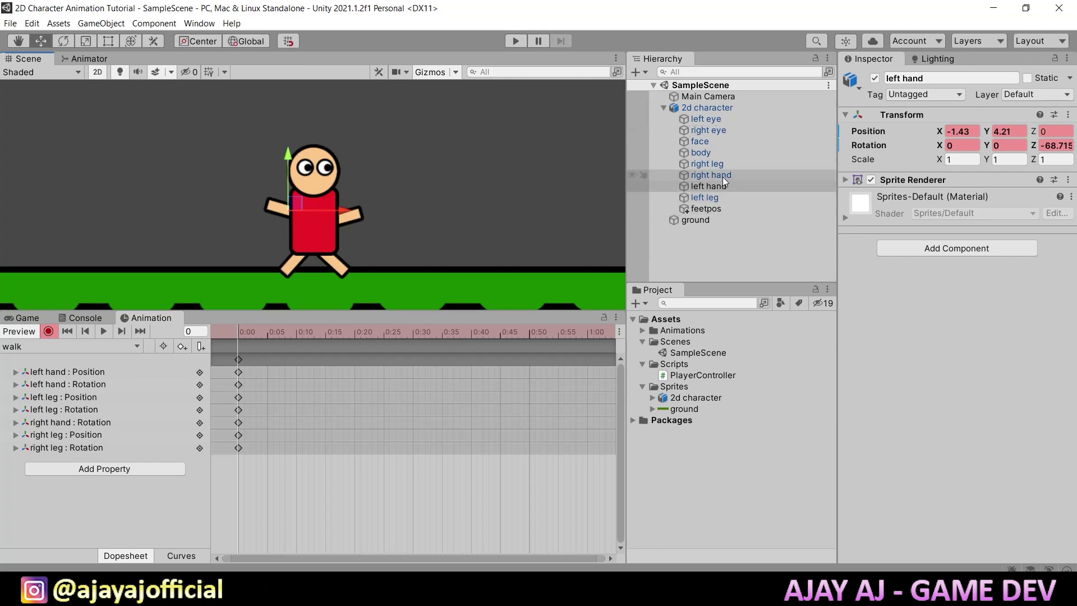
left_click(722, 177)
left_click_drag(350, 215, 355, 216)
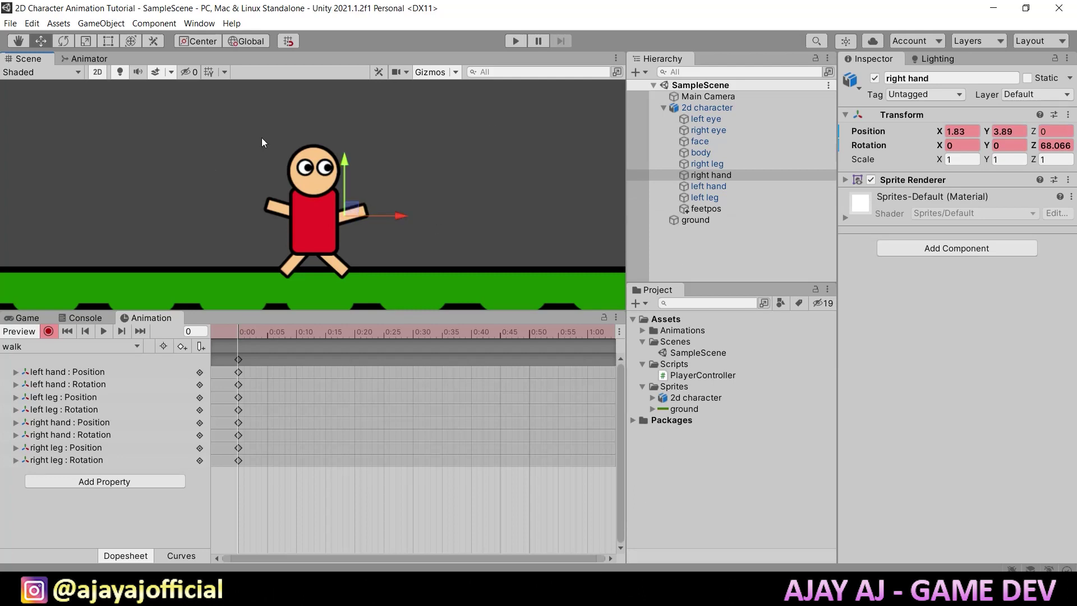
left_click(205, 332)
type("10")
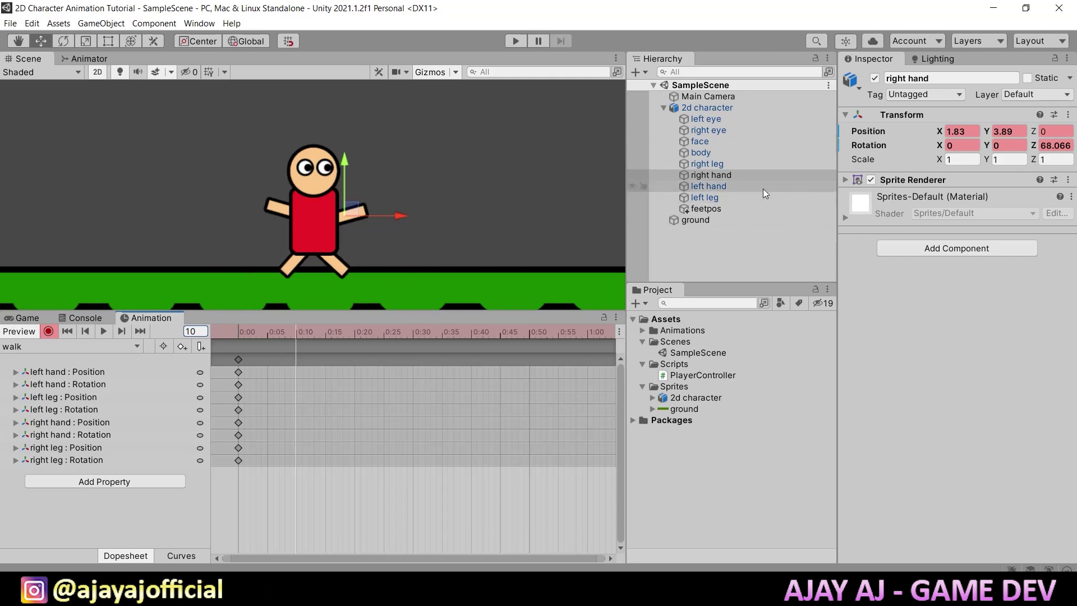
At frame 10, rotate the left and right legs closer to upright.
left_click(717, 198)
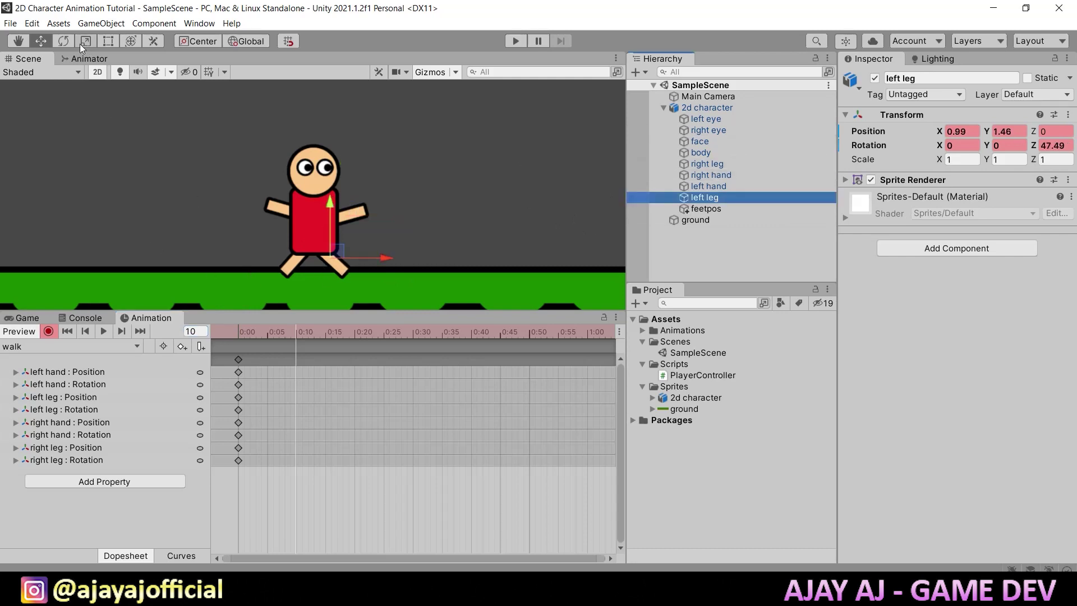
left_click(63, 41)
left_click_drag(362, 216, 387, 306)
key("w")
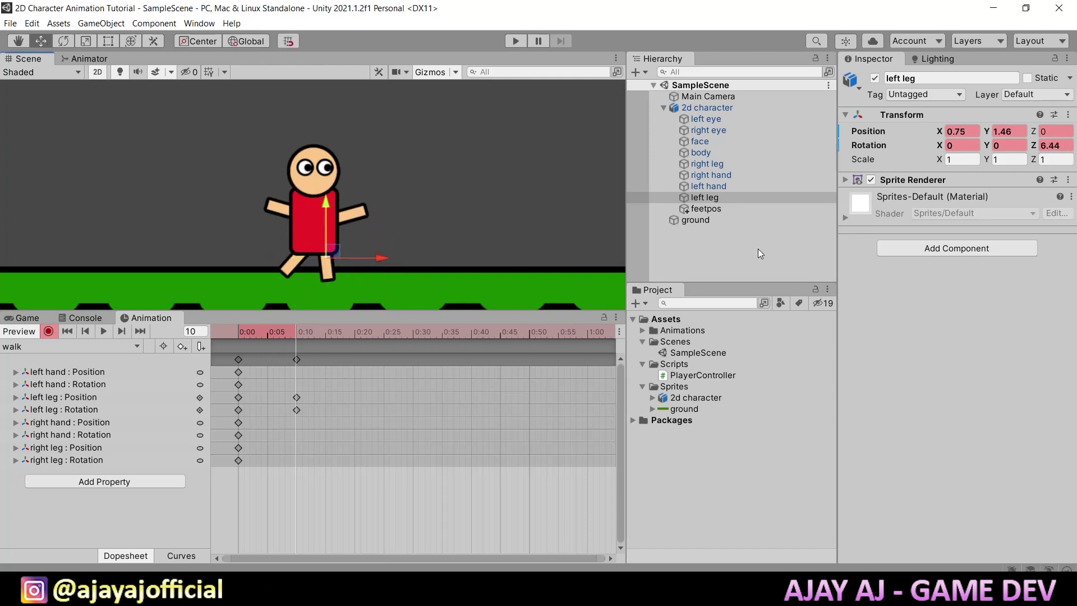
left_click(715, 166)
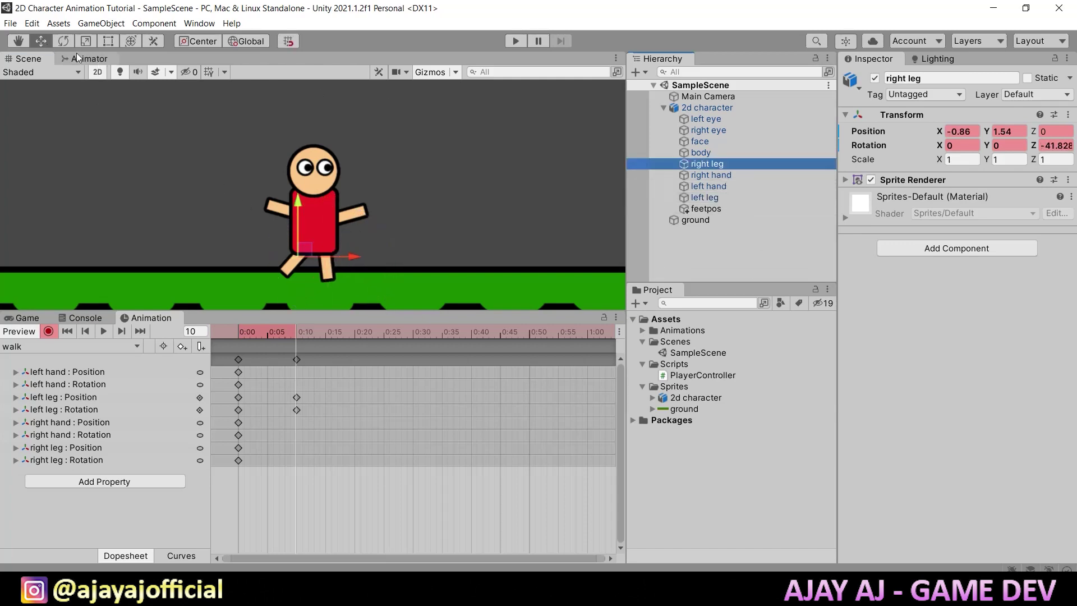
left_click(63, 41)
mouse_move(352, 241)
left_mouse_down()
mouse_move(325, 256)
mouse_move(313, 248)
left_mouse_up()
key("w")
Raise the left hand, lower the right hand, and nudge the left hand to fit the shoulder.
left_click(713, 186)
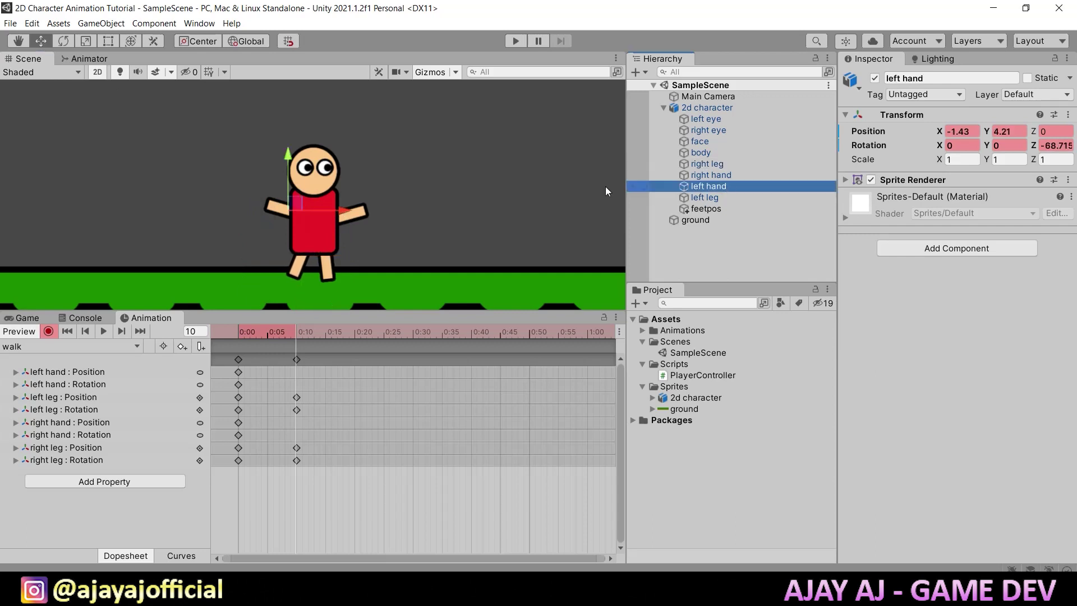
left_click(44, 58)
key("e")
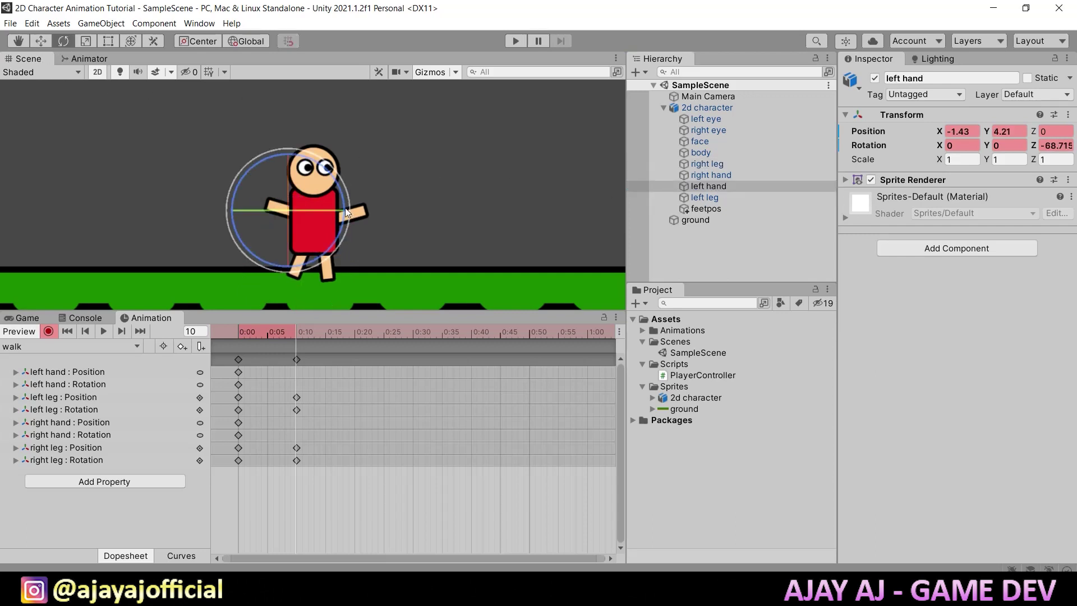
left_click_drag(345, 207, 326, 174)
left_click(363, 210)
left_click(711, 175)
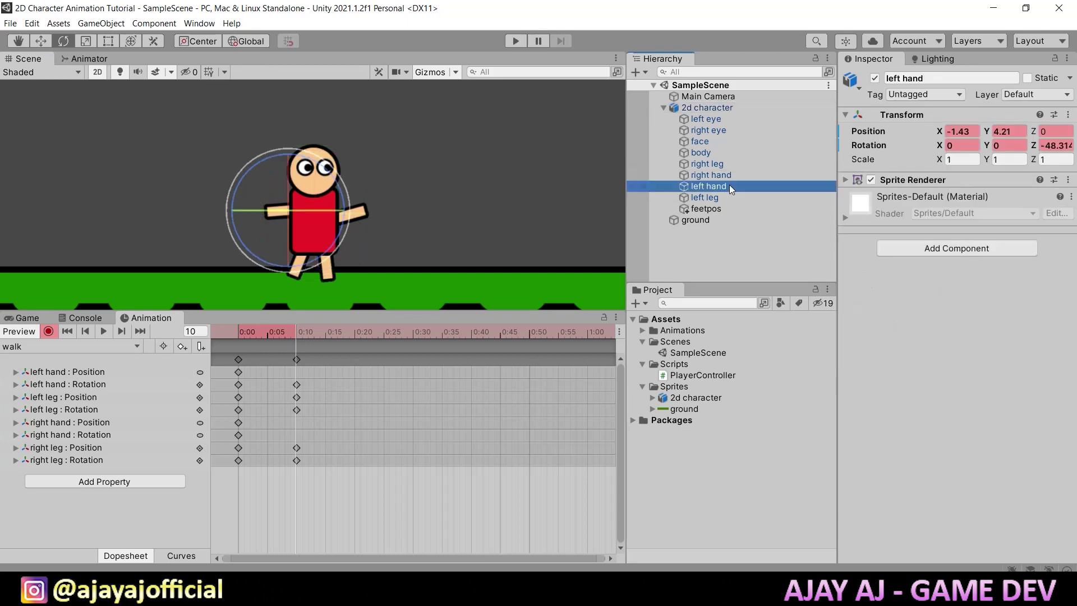
left_click_drag(398, 190, 411, 229)
left_click(719, 185)
key("w")
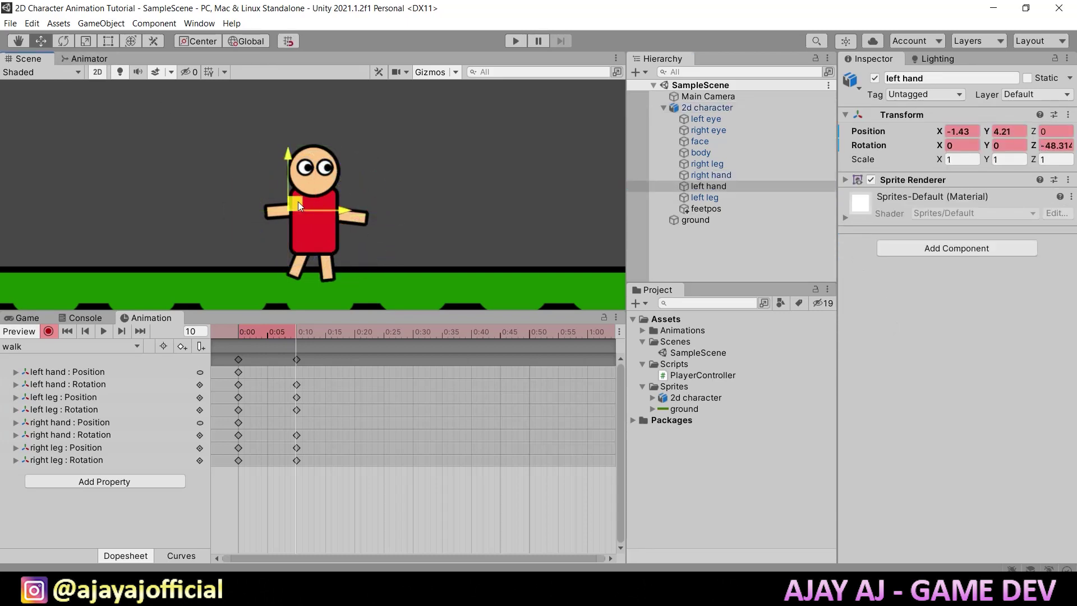
left_click_drag(298, 201, 295, 197)
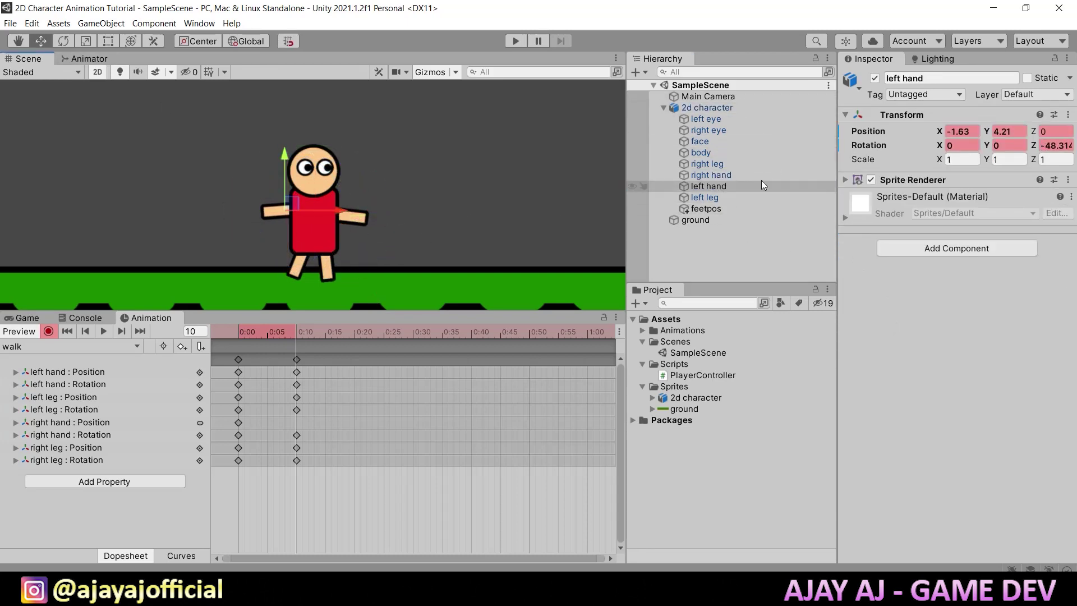
Key the body's Scale Y to 0.9, undoing an accidental X change.
left_click(731, 152)
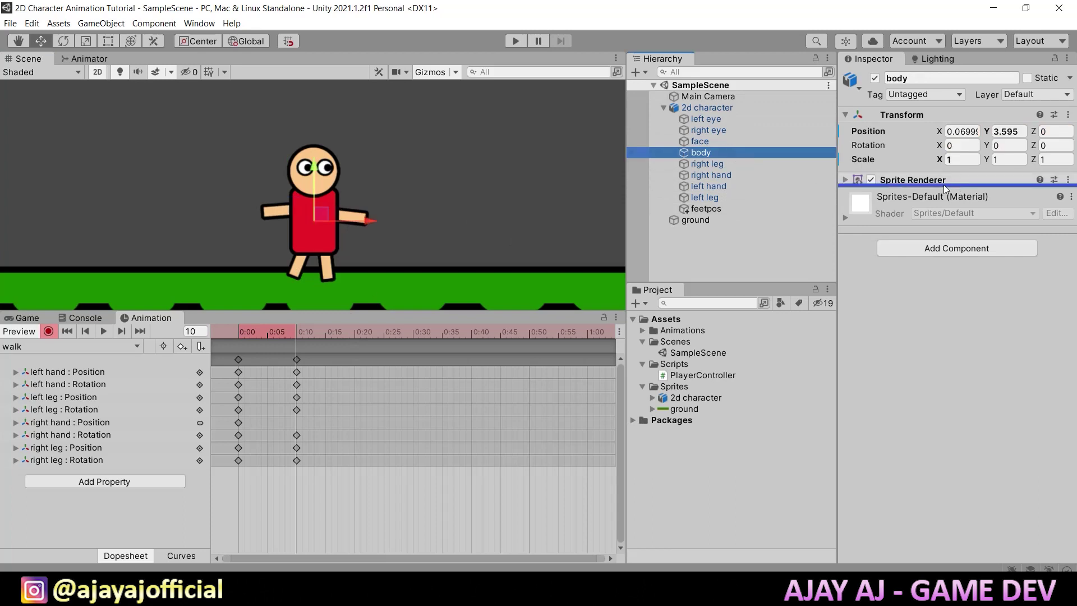
left_click(960, 160)
type("0.")
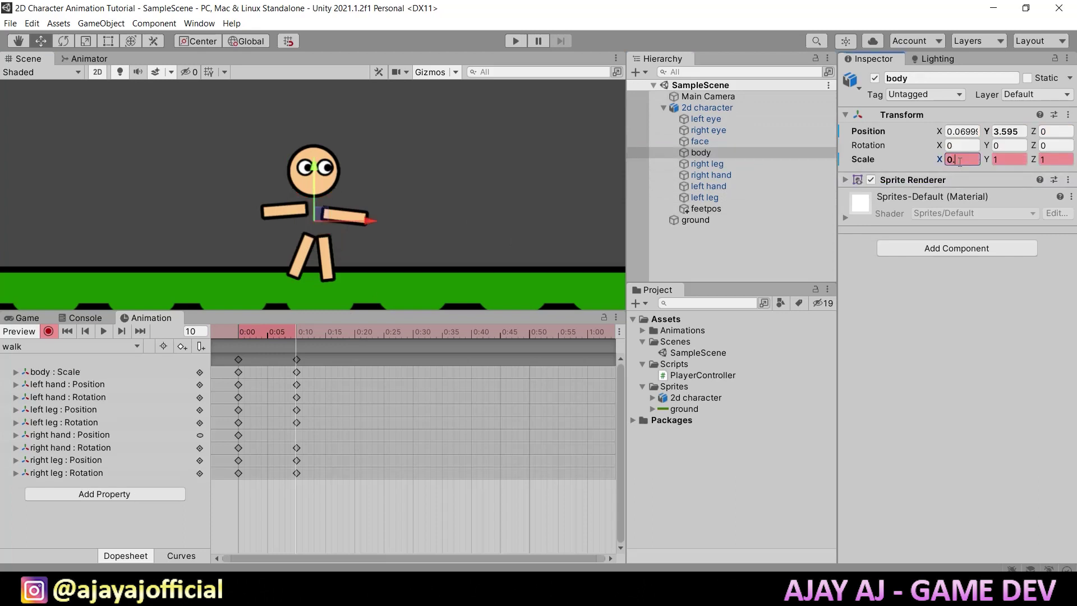
type("9")
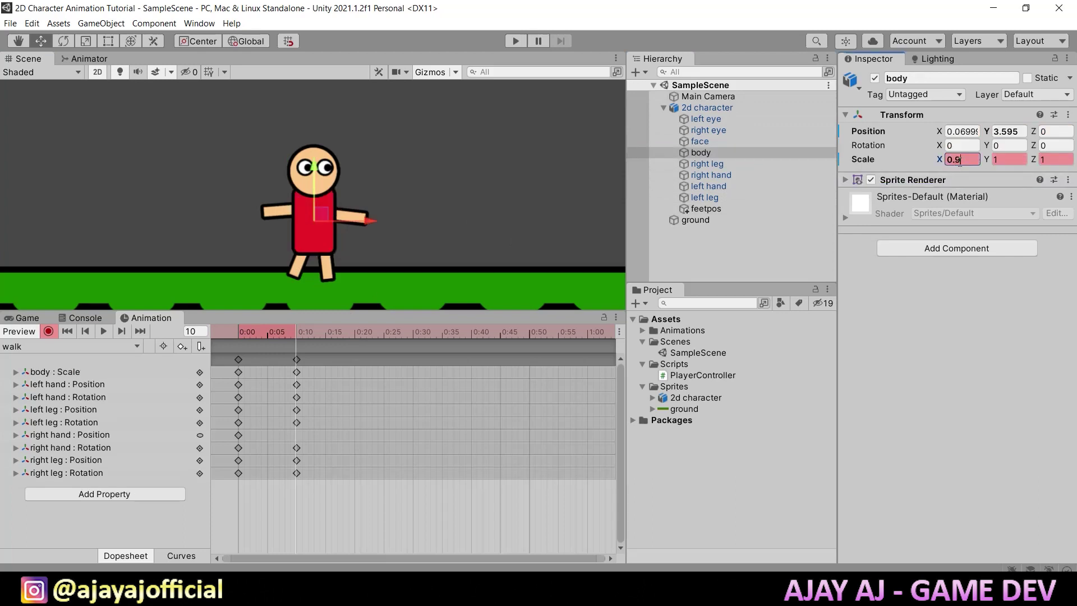
key("ctrl+z")
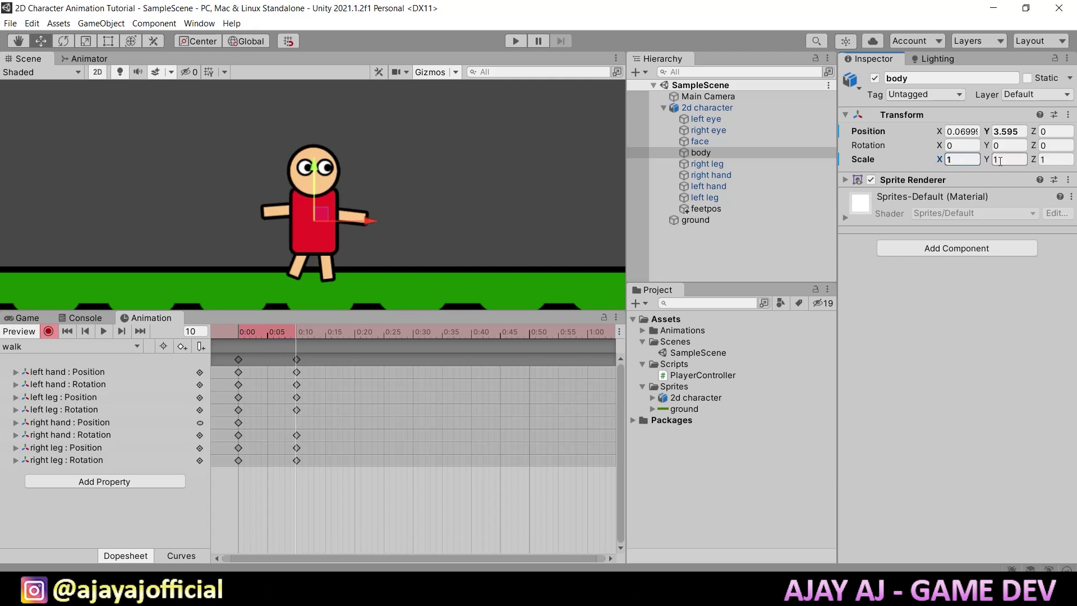
left_click(1000, 161)
type("0.9")
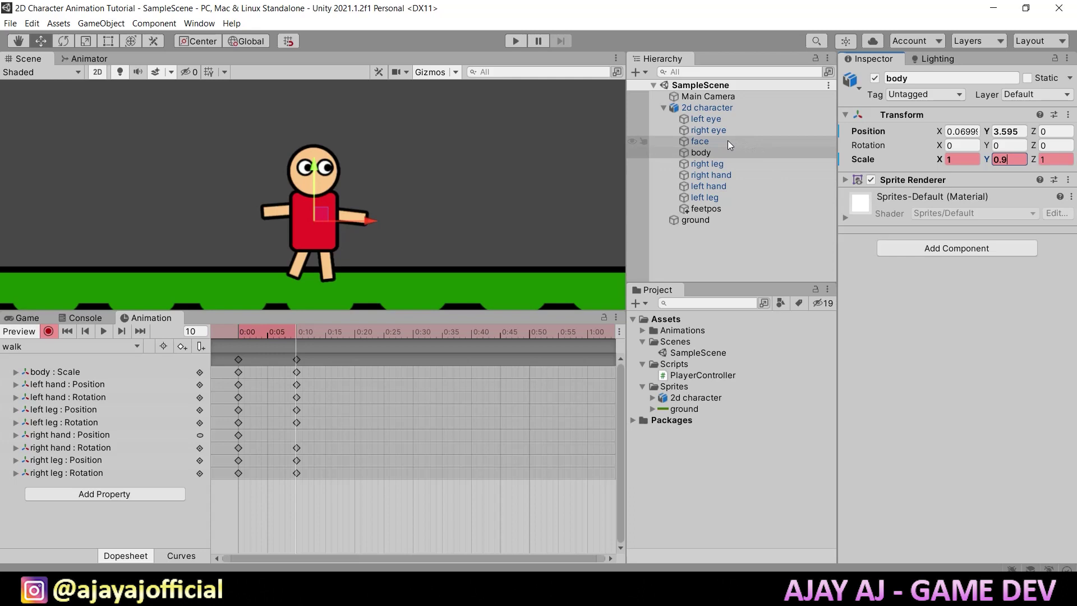
Select the face and both eyes and nudge them vertically to key their positions.
left_click(712, 141)
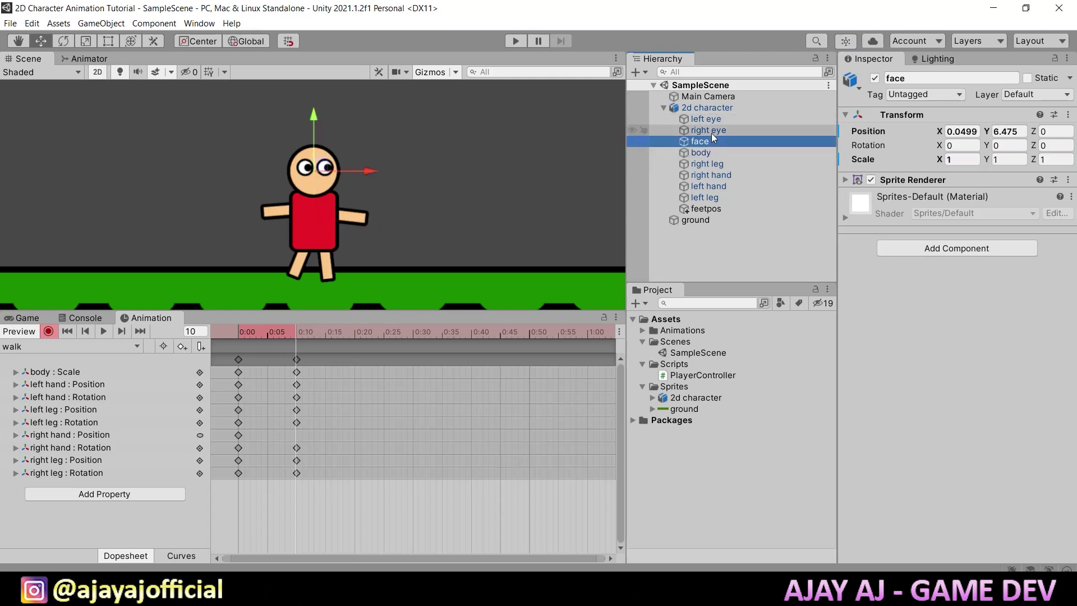
left_click(713, 128, "ctrl")
left_click(711, 119, "ctrl")
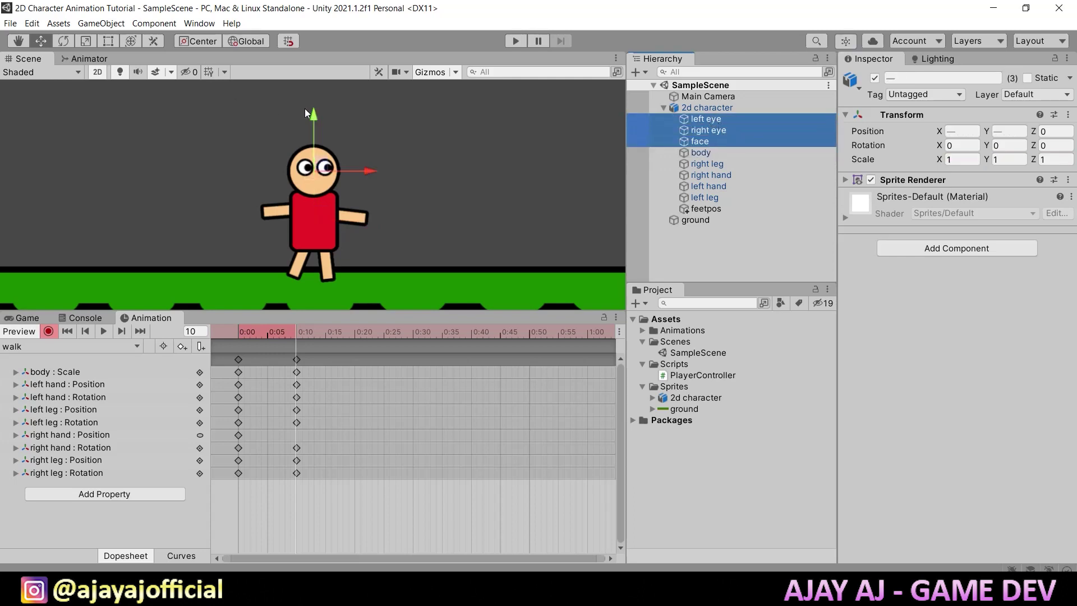
left_click_drag(314, 112, 317, 113)
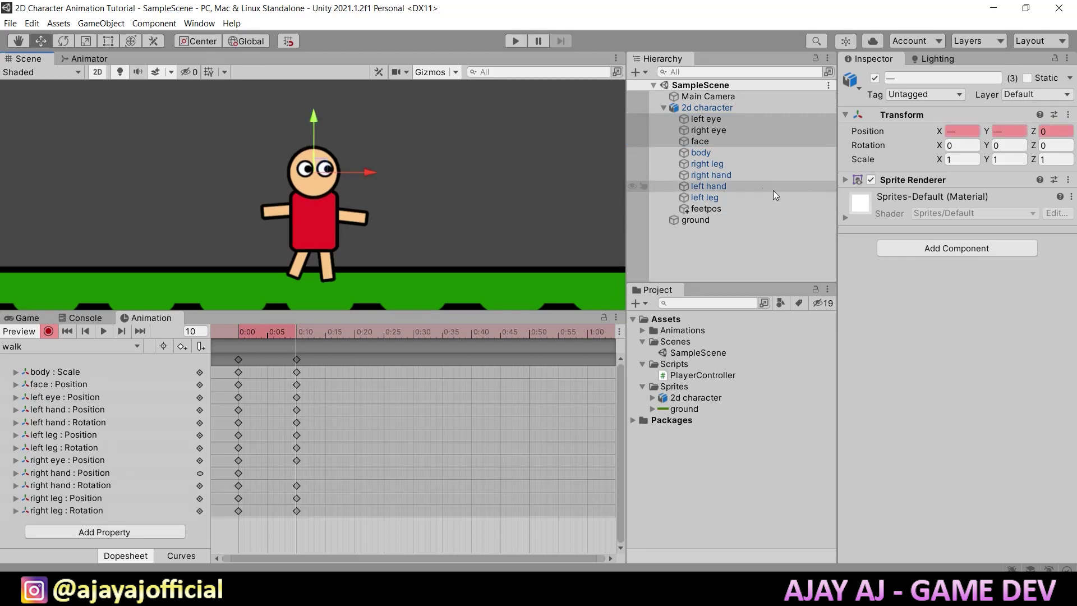
Nudge the right hand at frame 10, paste the frame-0 keys at frame 20, and preview.
left_click(721, 175)
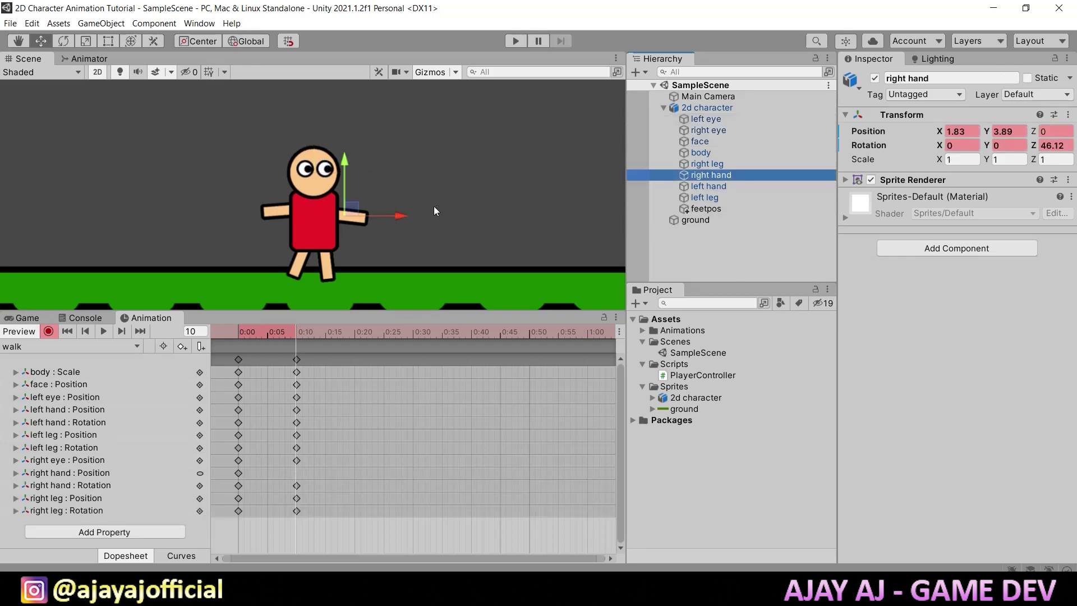
left_click_drag(352, 215, 356, 215)
left_click_drag(250, 529, 214, 339)
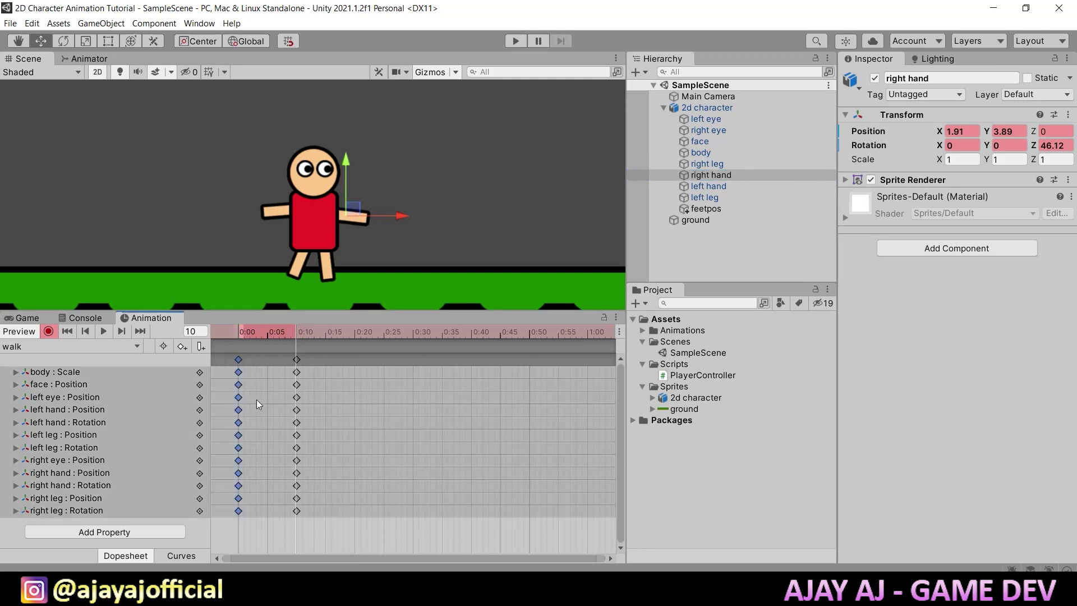
left_click(196, 331)
type("20")
key("Return")
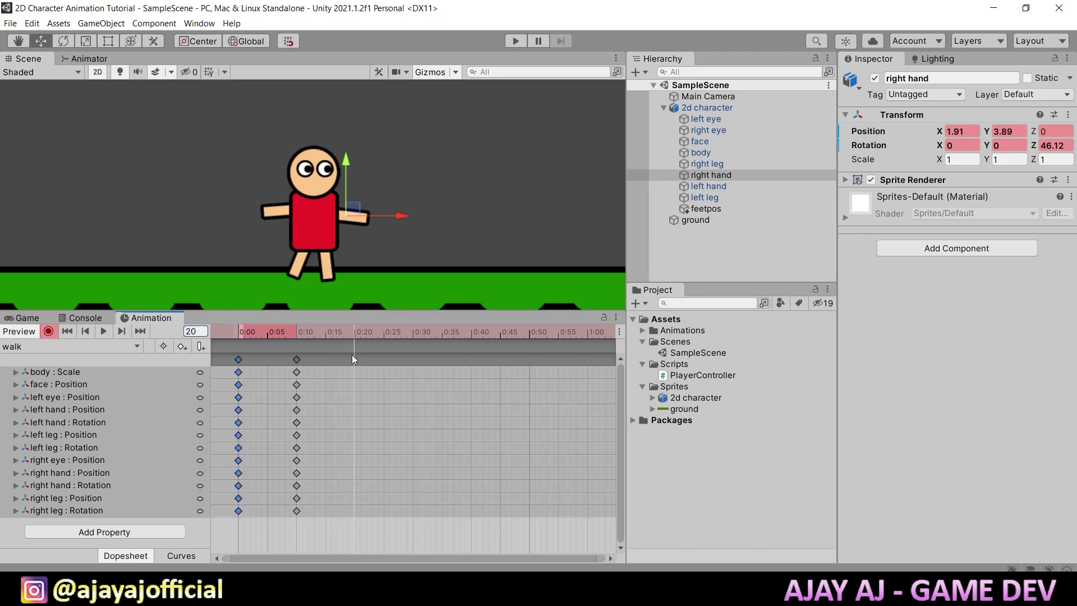
left_click(352, 355)
key("ctrl+v")
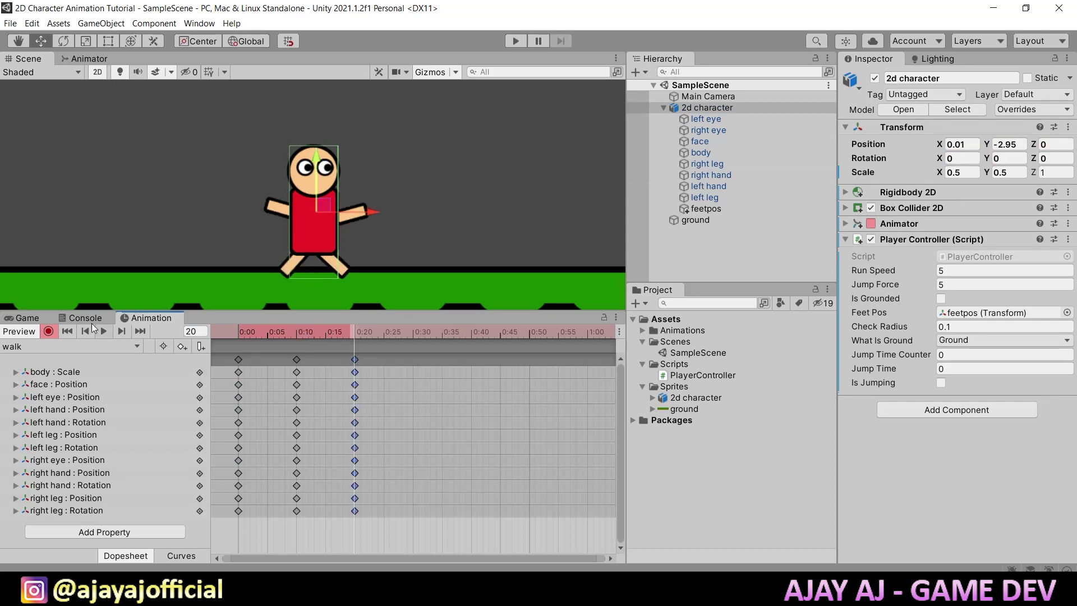
key("space")
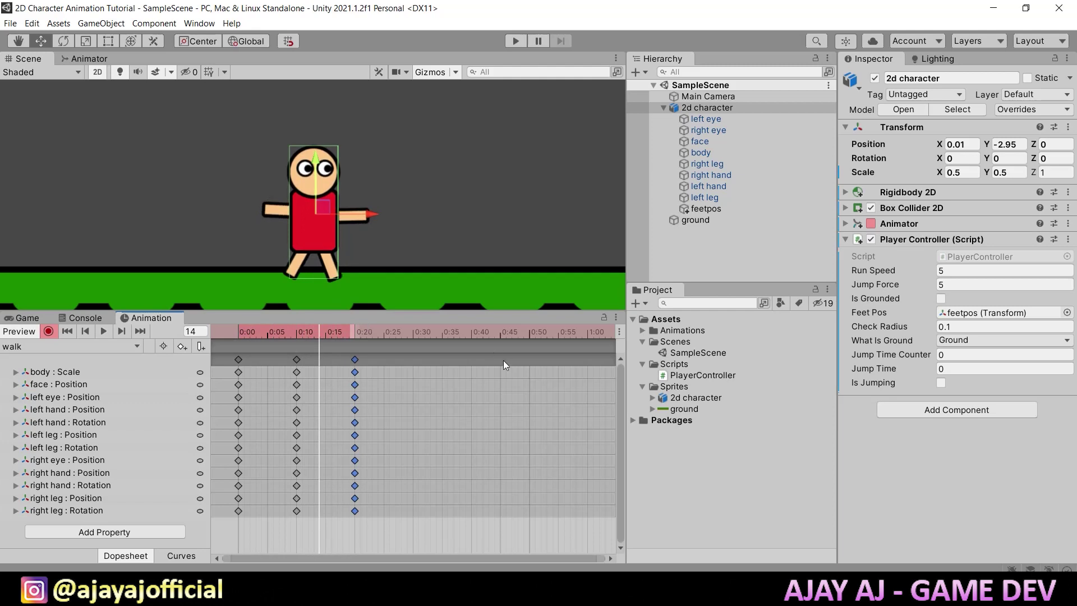
At frame 10, swing the left leg back and right leg forward, then preview the walk.
left_click(298, 334)
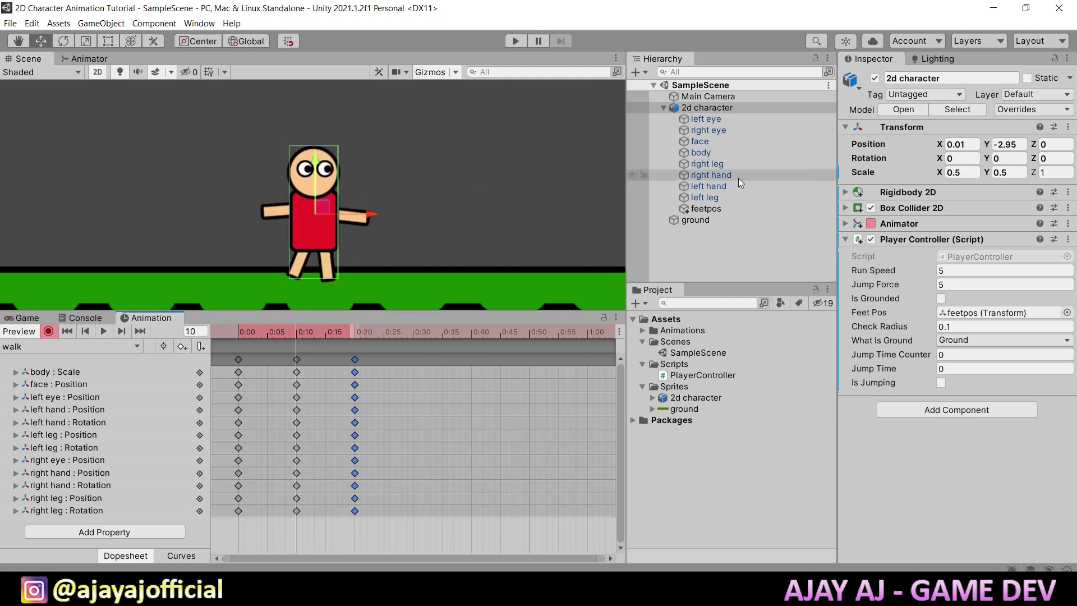
left_click(722, 197)
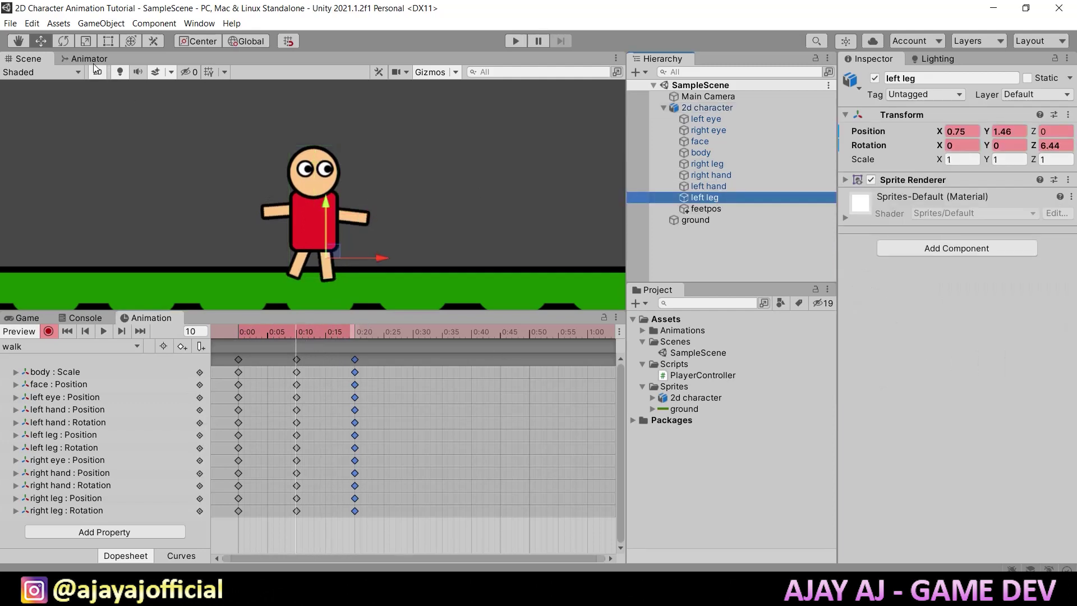
left_click(63, 41)
mouse_move(372, 227)
left_mouse_down()
mouse_move(381, 263)
mouse_move(310, 250)
left_mouse_up()
key("w")
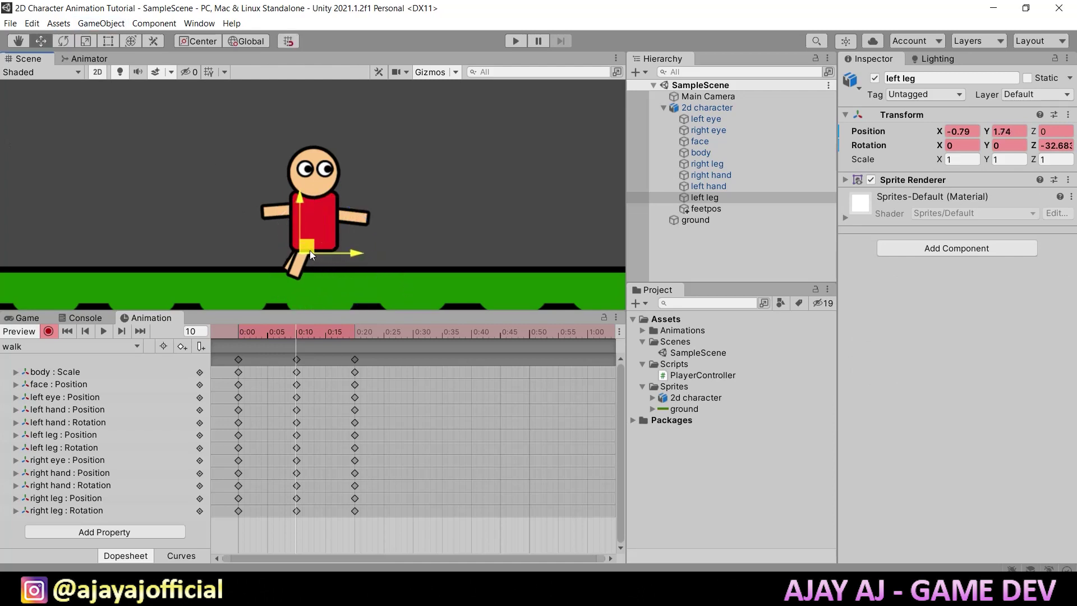
left_click(713, 163)
key("e")
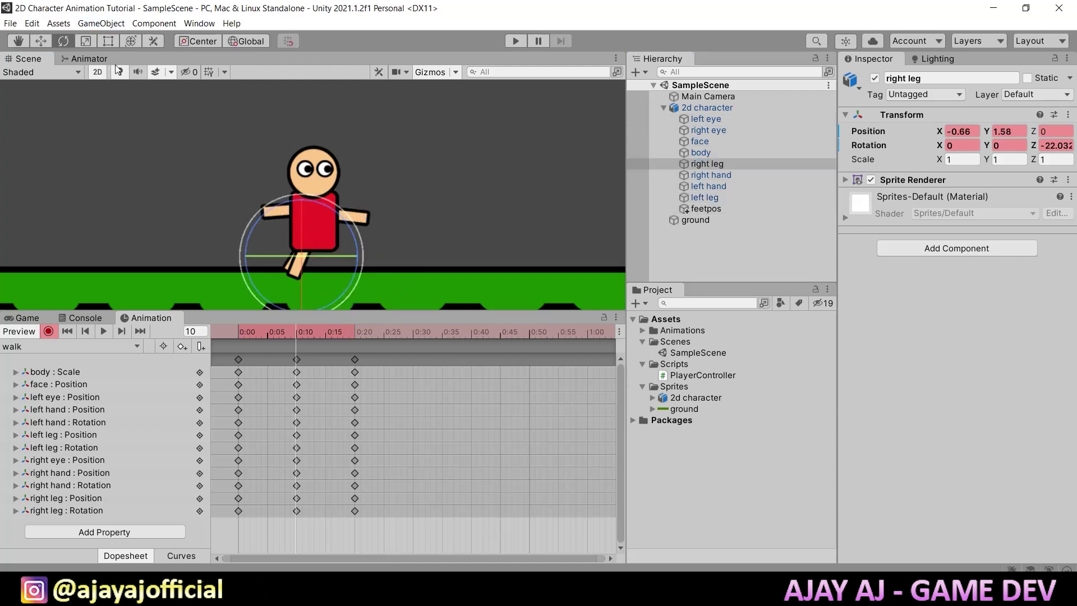
left_click_drag(379, 252, 370, 275)
left_click(712, 197)
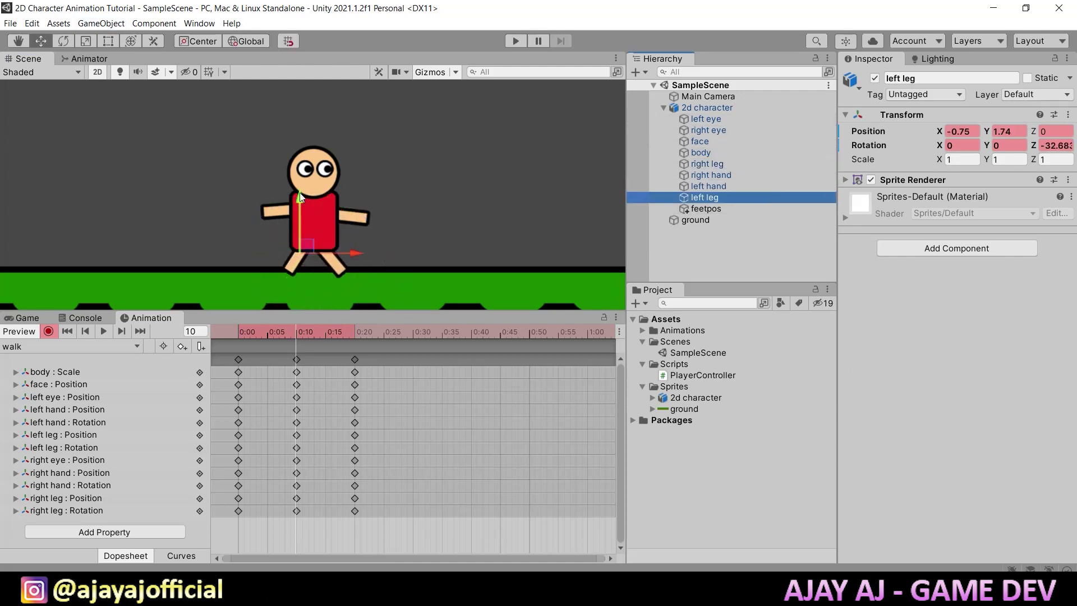
key("w")
left_click_drag(304, 193, 304, 196)
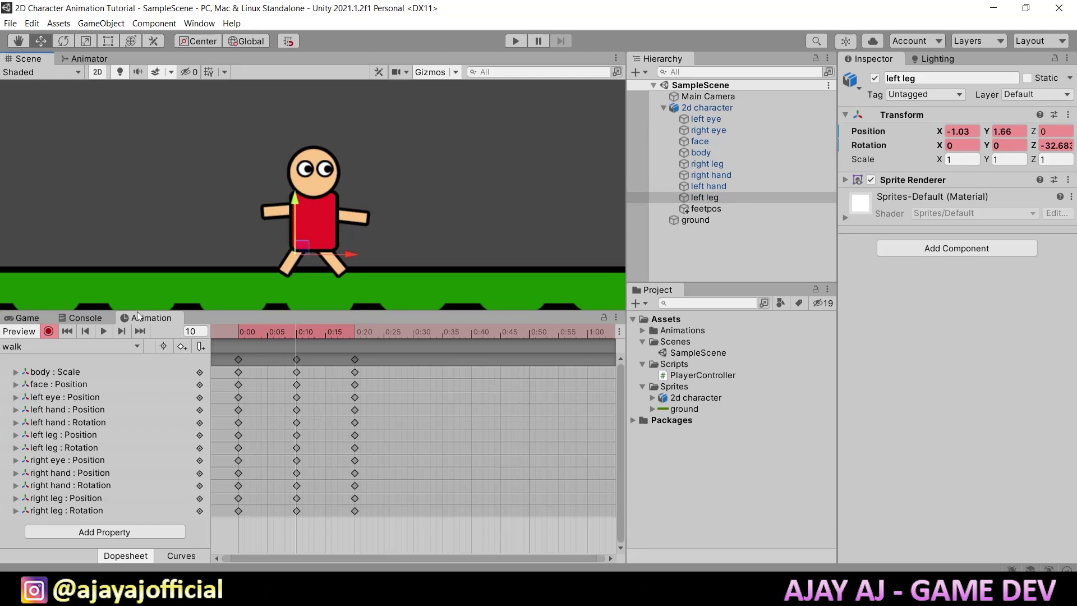
left_click(104, 331)
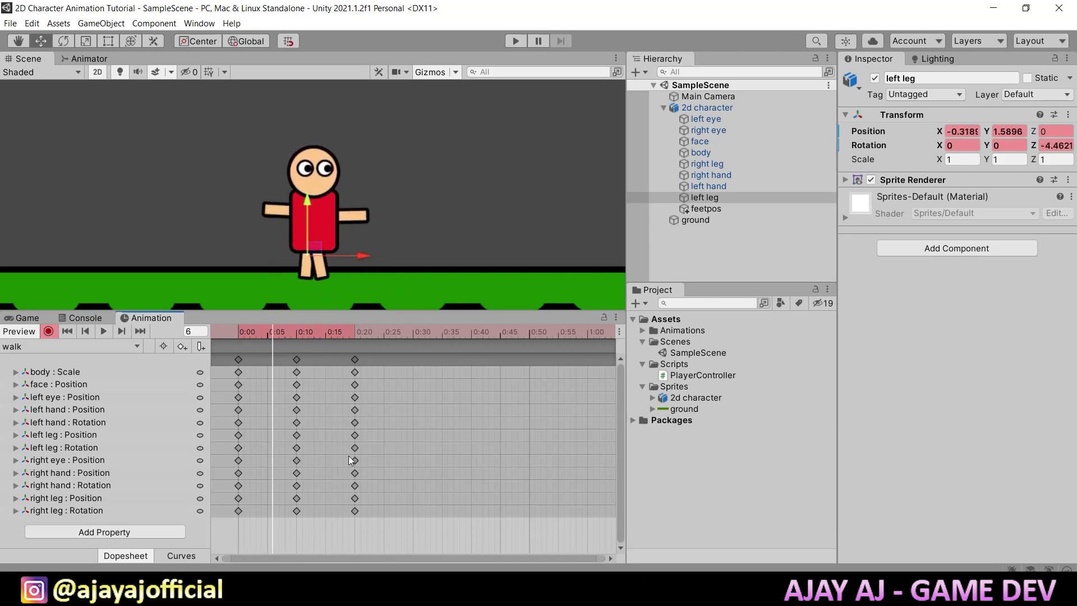
Select all walk keyframes and stretch them so the clip ends near 0:29.
key("ctrl+a")
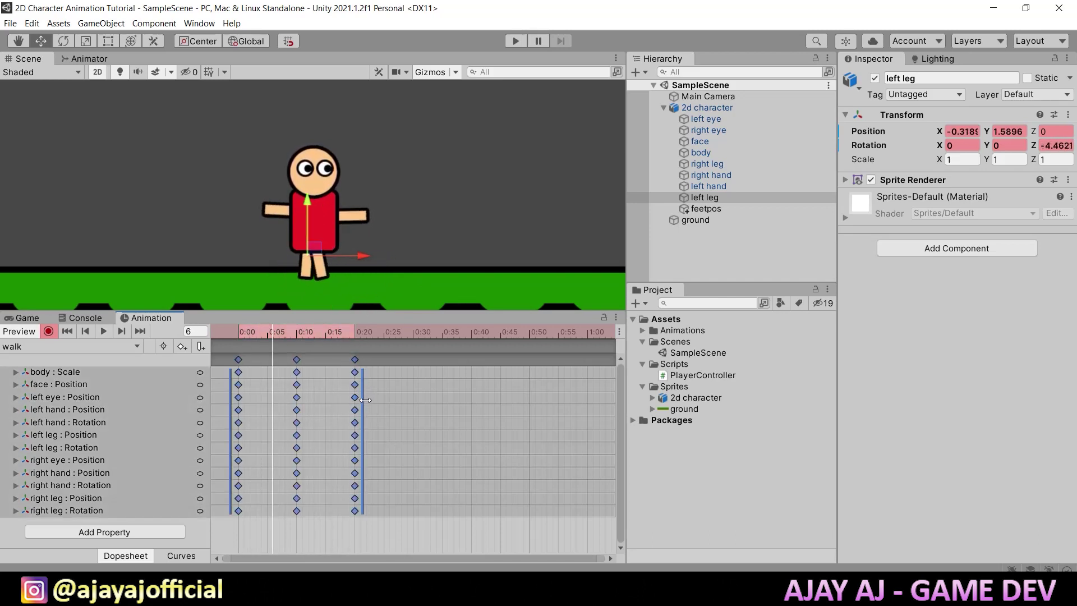
left_click_drag(365, 400, 427, 404)
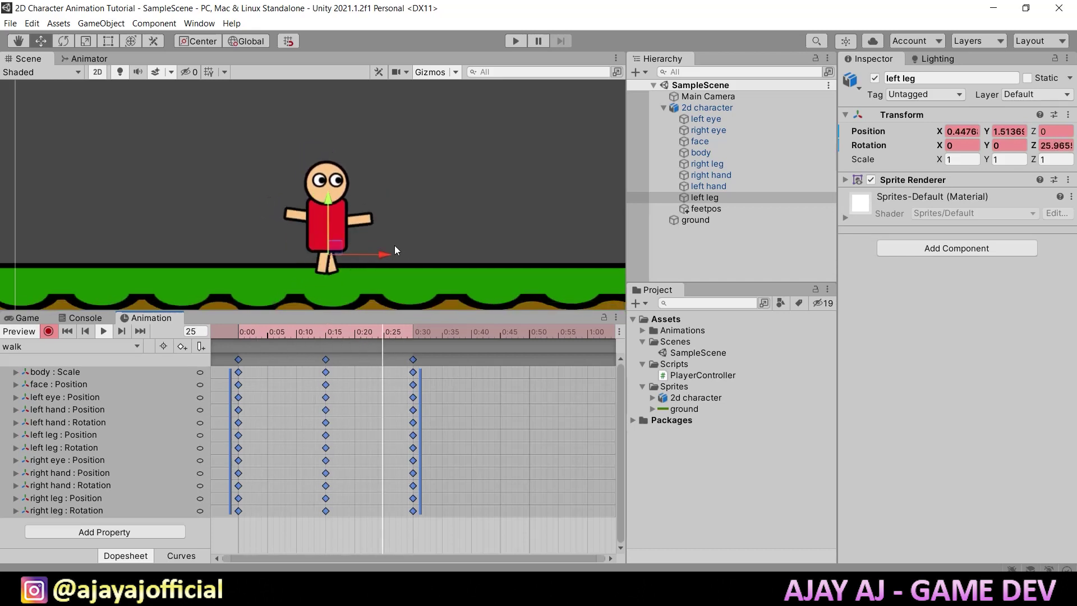
scroll(395, 244, "down", 2)
mouse_move(395, 244)
middle_mouse_down()
mouse_move(312, 259)
mouse_move(324, 256)
middle_mouse_up()
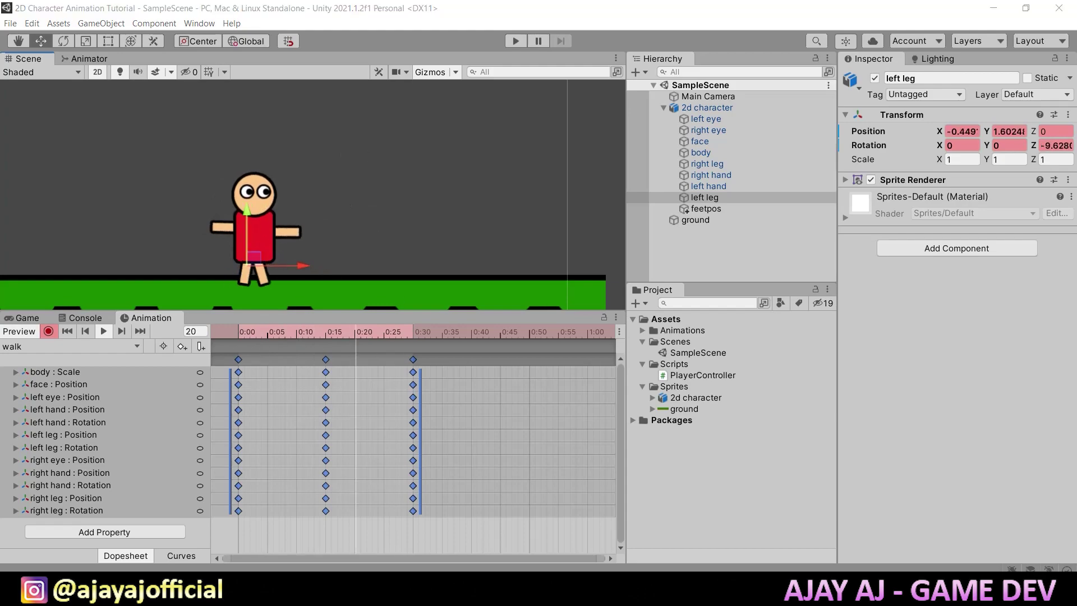
scroll(235, 134, "down", 5)
scroll(235, 134, "up", 10)
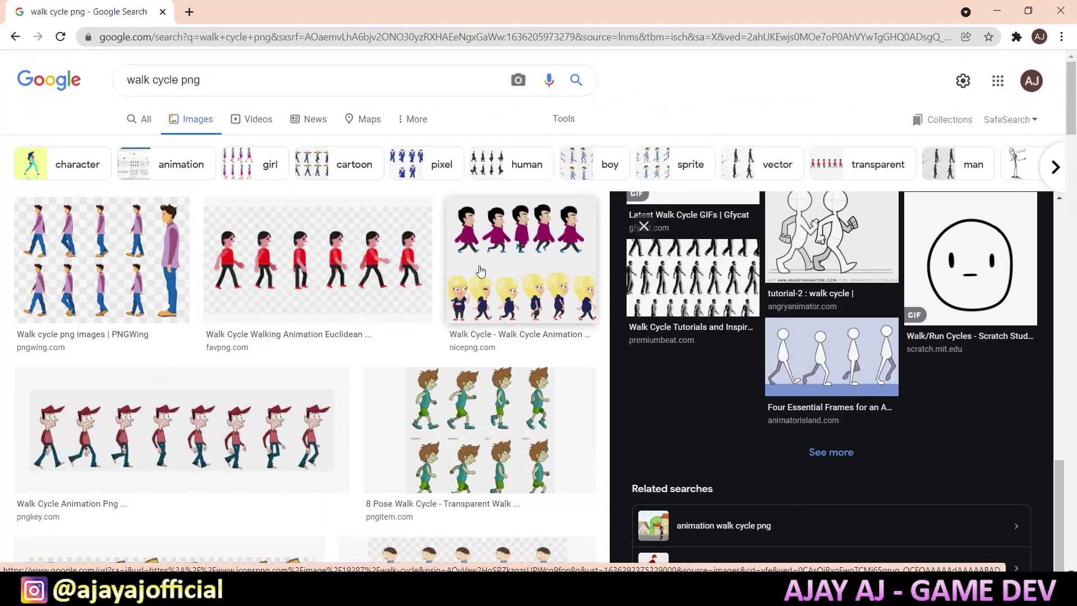
Preview the PNGWing walk-cycle reference image, then minimize Chrome to return to Unity.
left_click(128, 254)
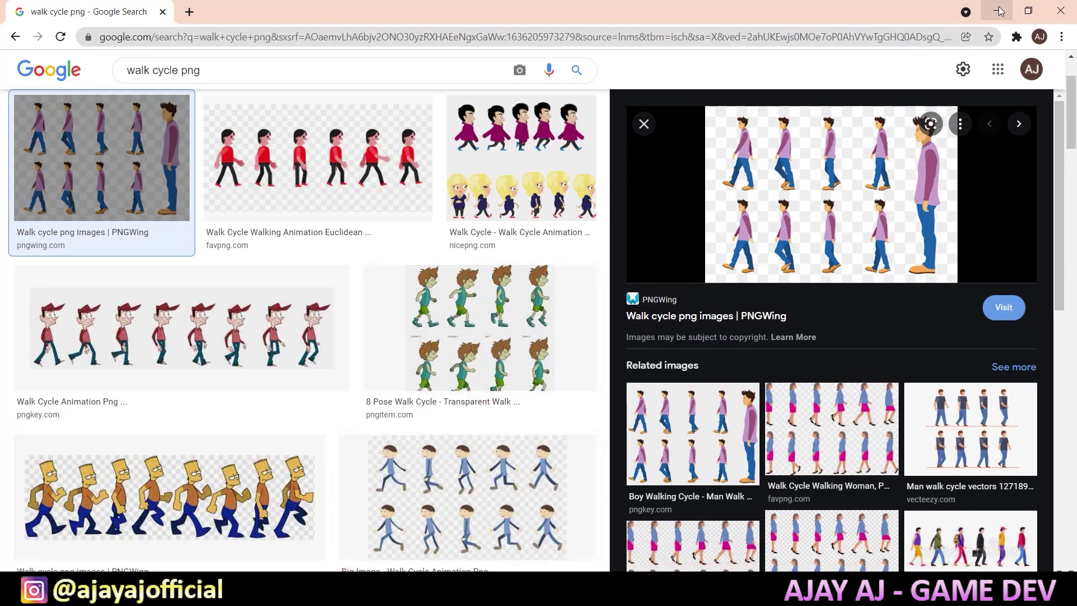
left_click(996, 11)
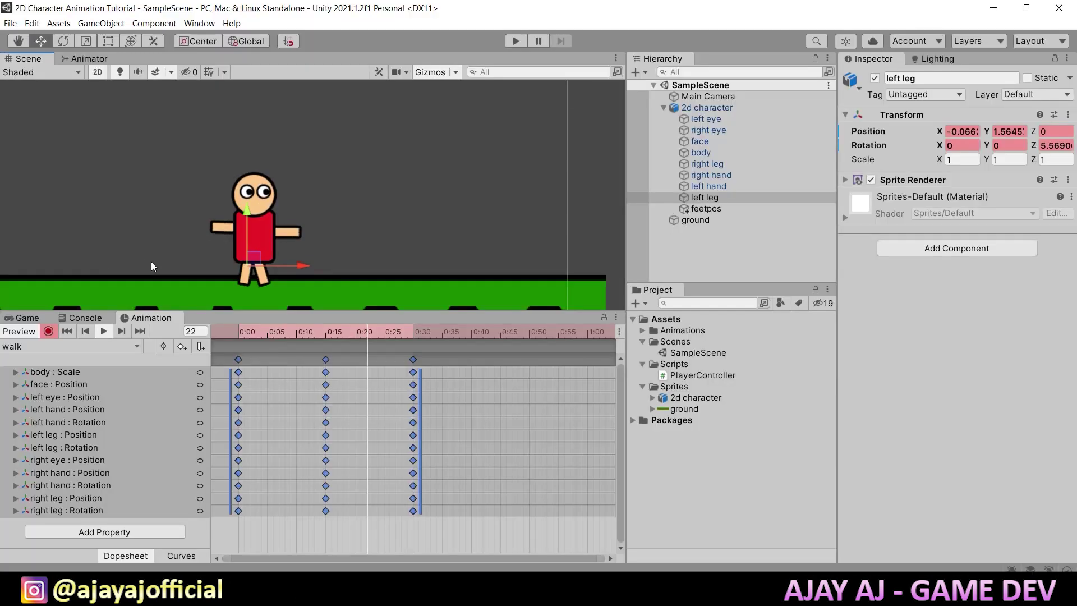
Stop recording keys and resize the Animation panel.
left_click(49, 331)
left_click_drag(250, 311, 250, 213)
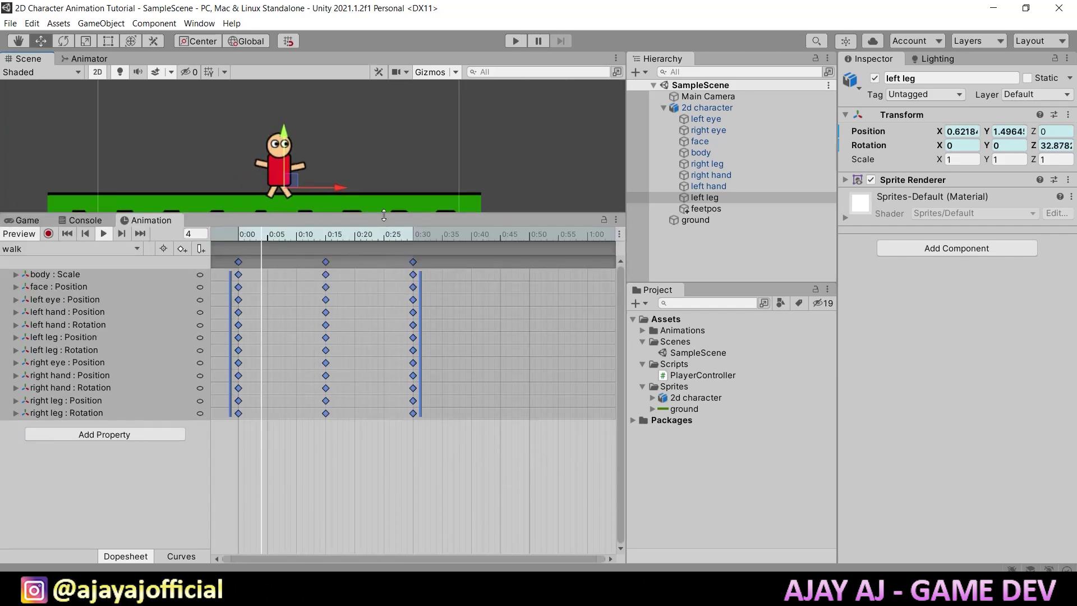
left_click_drag(385, 217, 385, 277)
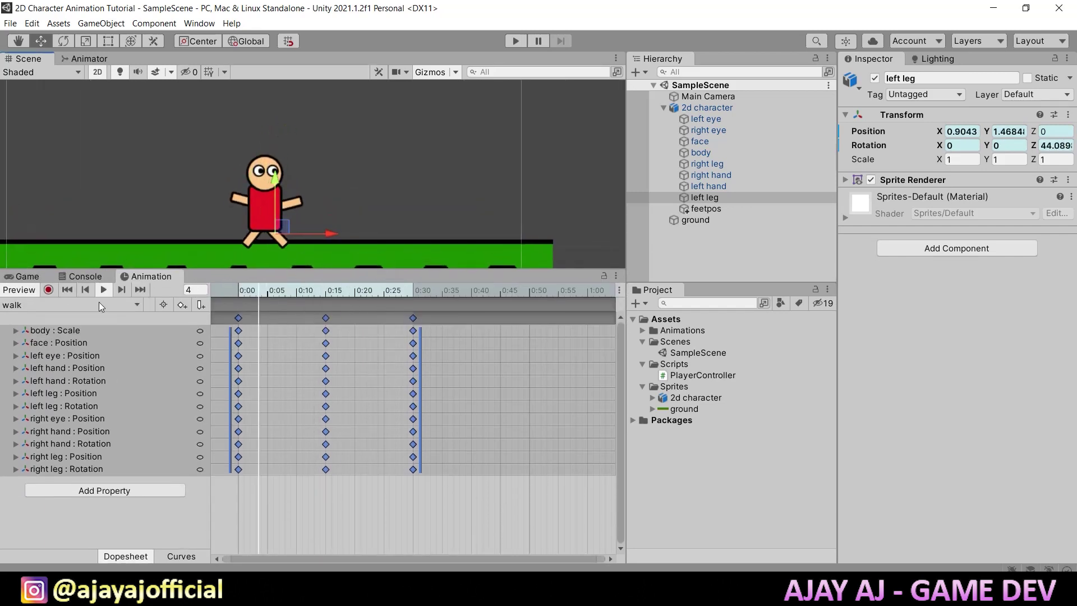
Create a new animation clip named jump and start recording keys into it.
left_click(52, 305)
left_click(46, 347)
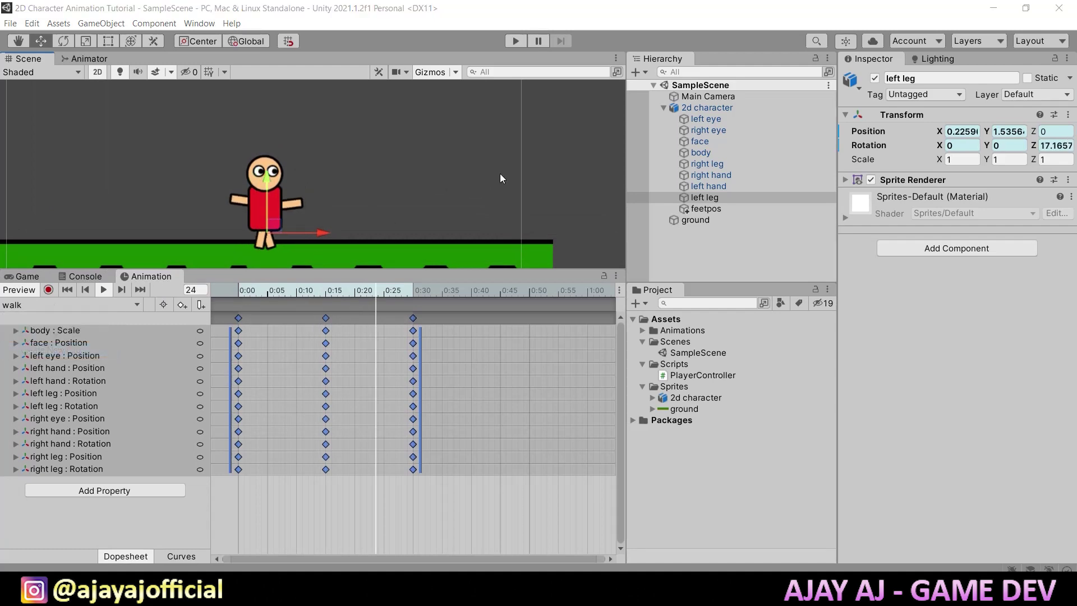
type("jump")
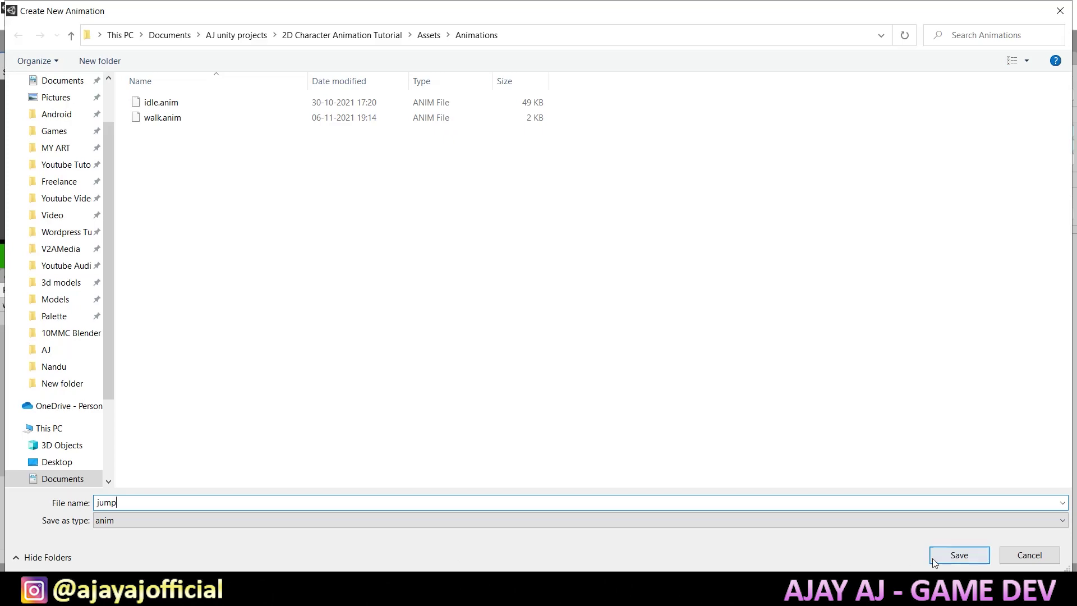
left_click(932, 557)
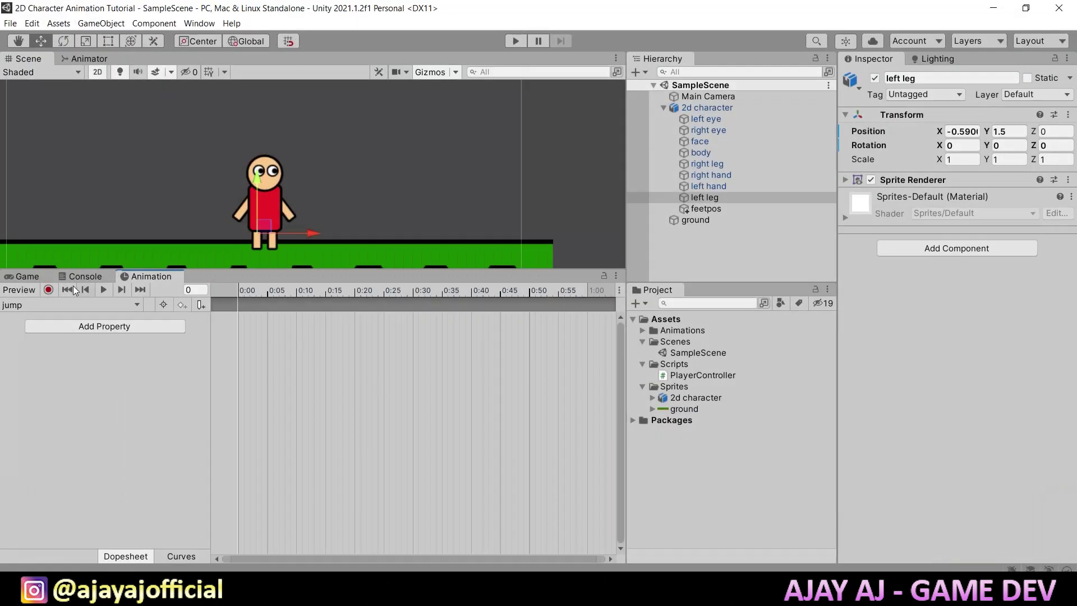
left_click(49, 289)
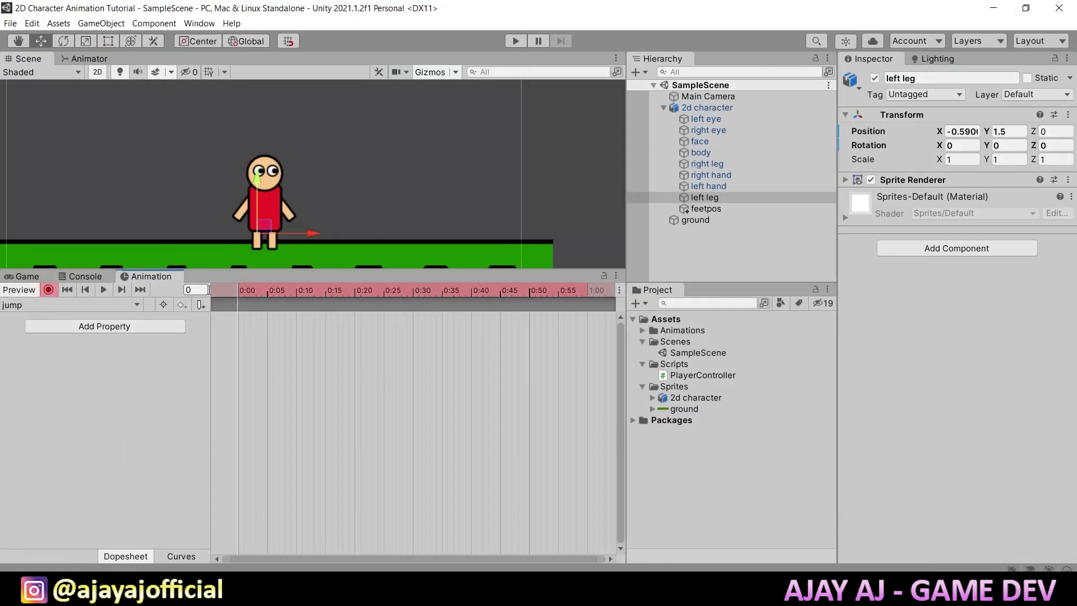
scroll(560, 211, "up", 3)
scroll(488, 224, "up", 2)
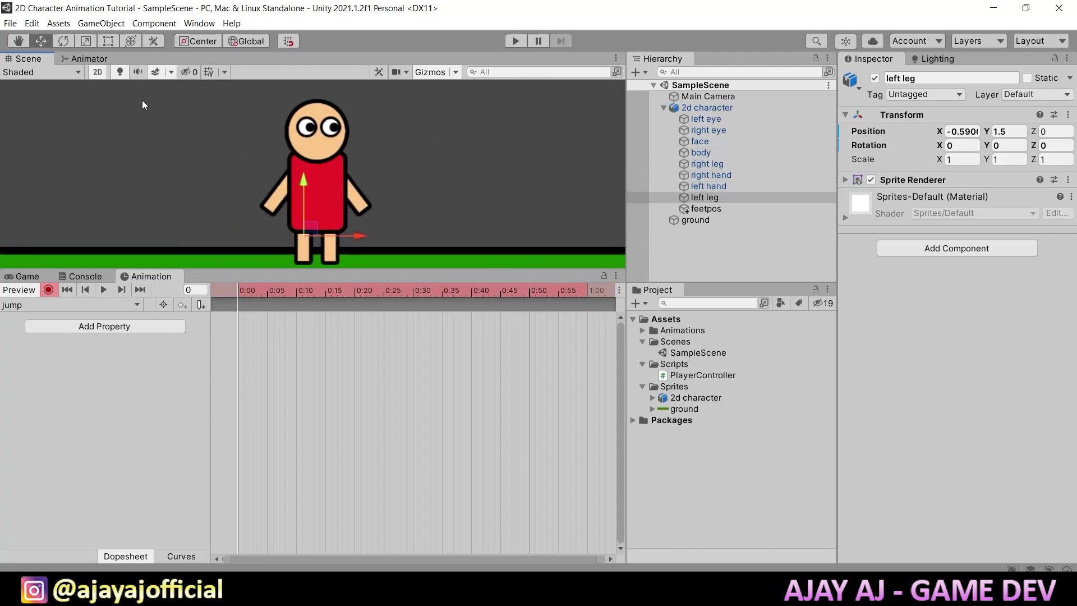
left_click(63, 40)
Rotate and move both legs outward into the jump crouch pose.
left_click_drag(339, 187, 393, 264)
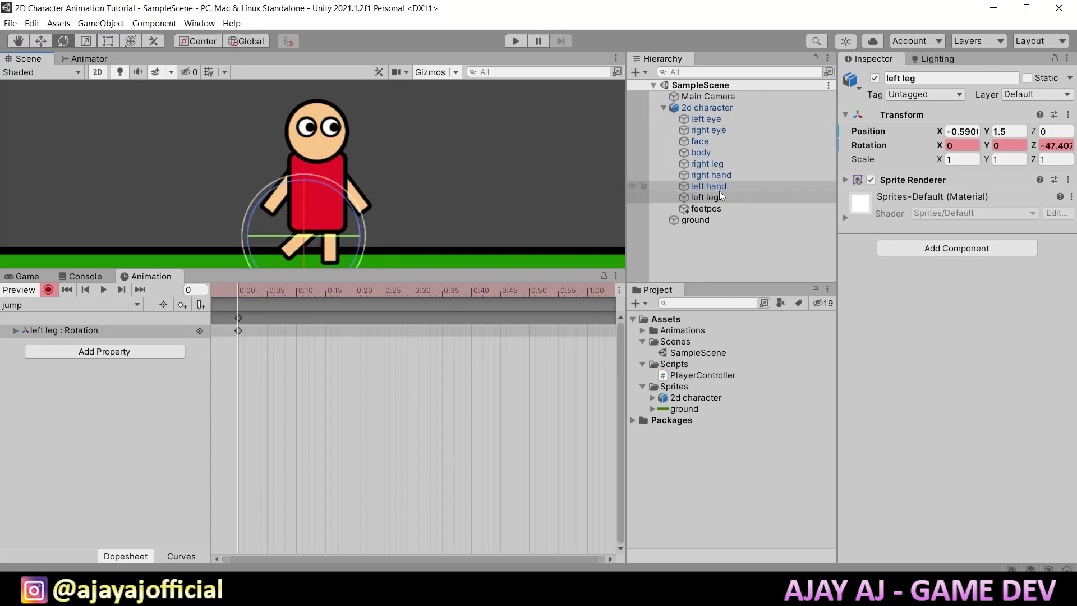
left_click(721, 162)
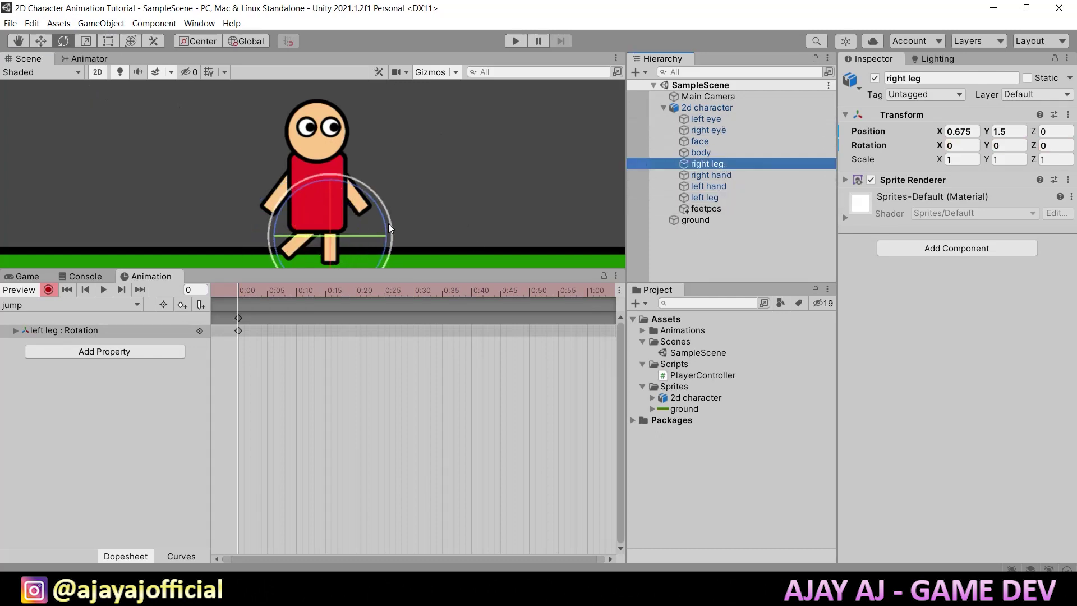
mouse_move(388, 223)
left_mouse_down()
mouse_move(378, 159)
mouse_move(314, 151)
left_mouse_up()
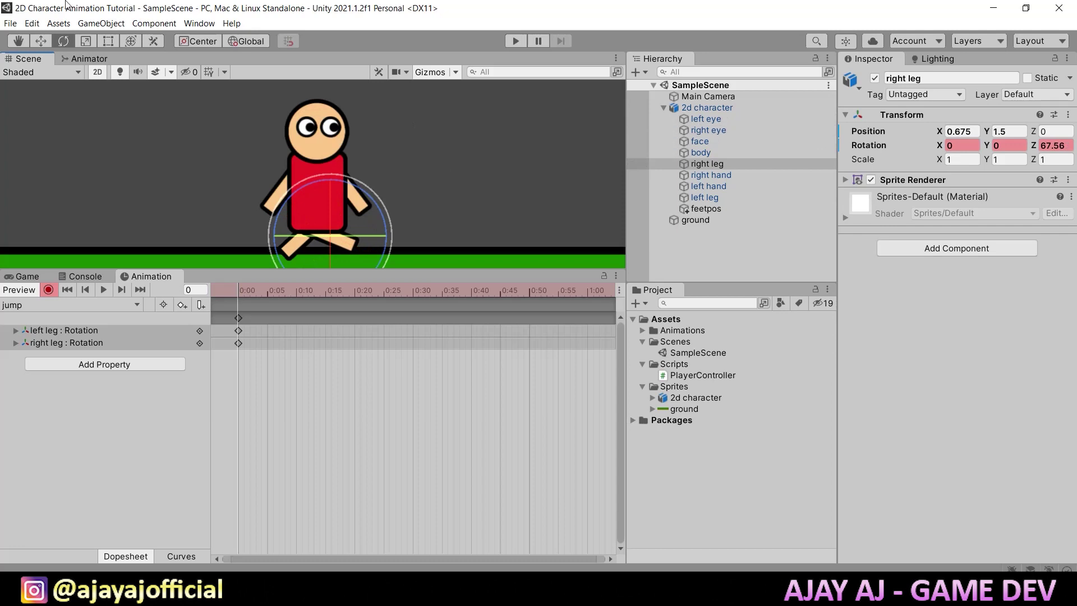
left_click(45, 38)
left_click_drag(342, 237, 337, 235)
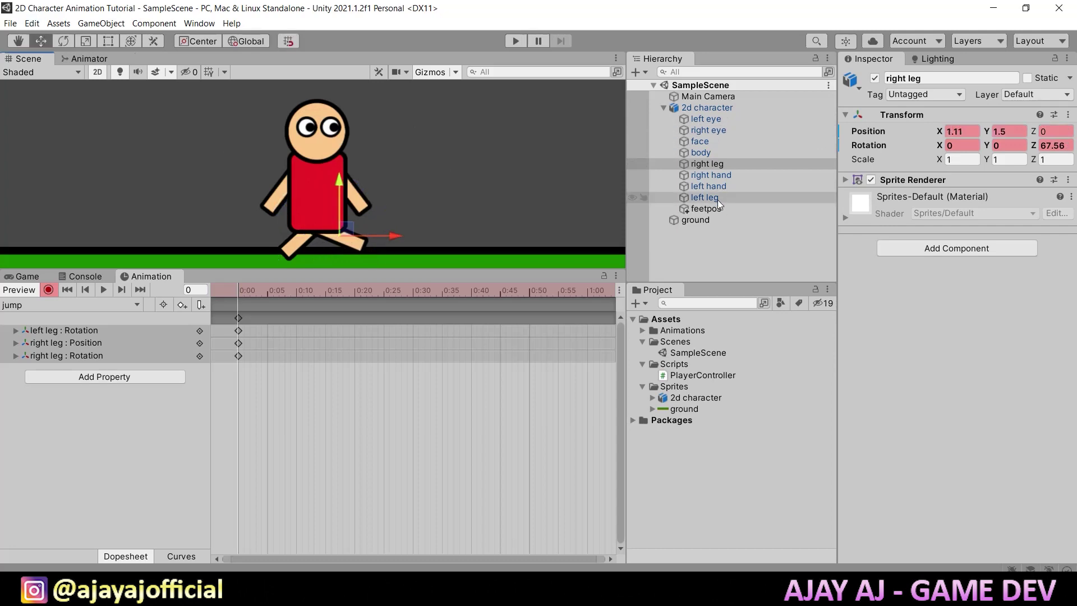
left_click(295, 247)
key("e")
left_click_drag(332, 194, 334, 184)
key("w")
left_click_drag(327, 234, 323, 242)
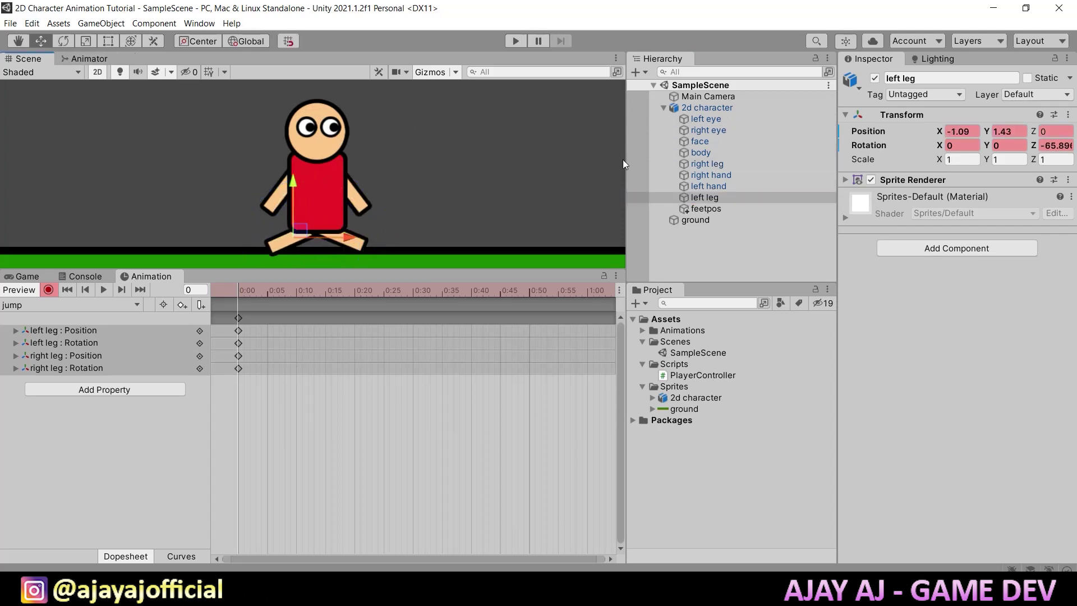
Raise the right arm to about 91° and the left arm to about -85°, repositioning both hands.
left_click(711, 175)
key("e")
left_click_drag(408, 188, 532, 163)
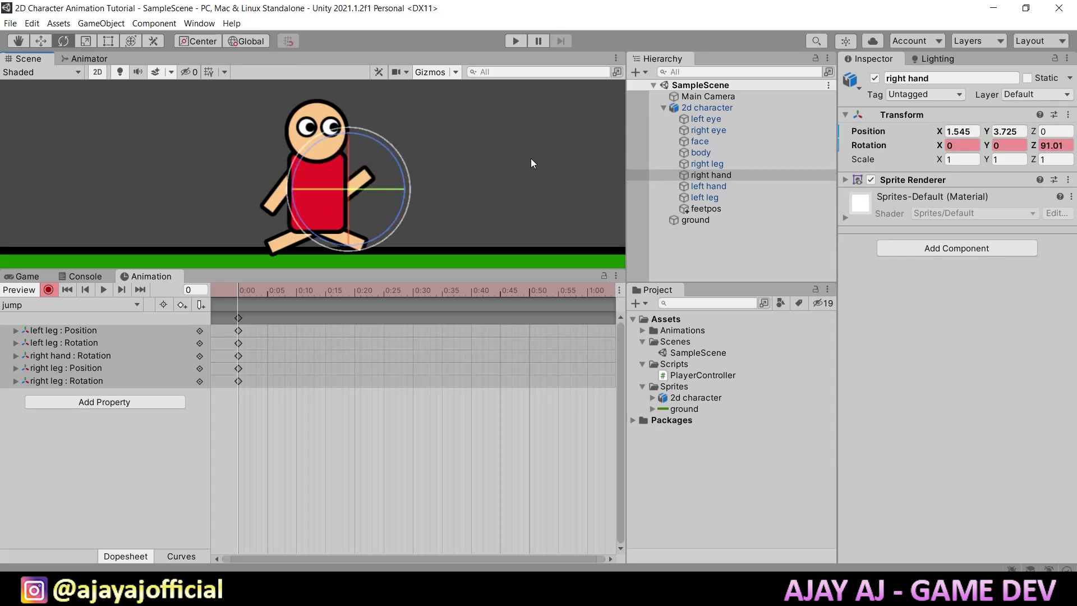
left_click(709, 185)
mouse_move(311, 147)
left_mouse_down()
mouse_move(342, 173)
mouse_move(286, 184)
left_mouse_up()
key("w")
left_click(367, 179)
left_click_drag(369, 145, 348, 123)
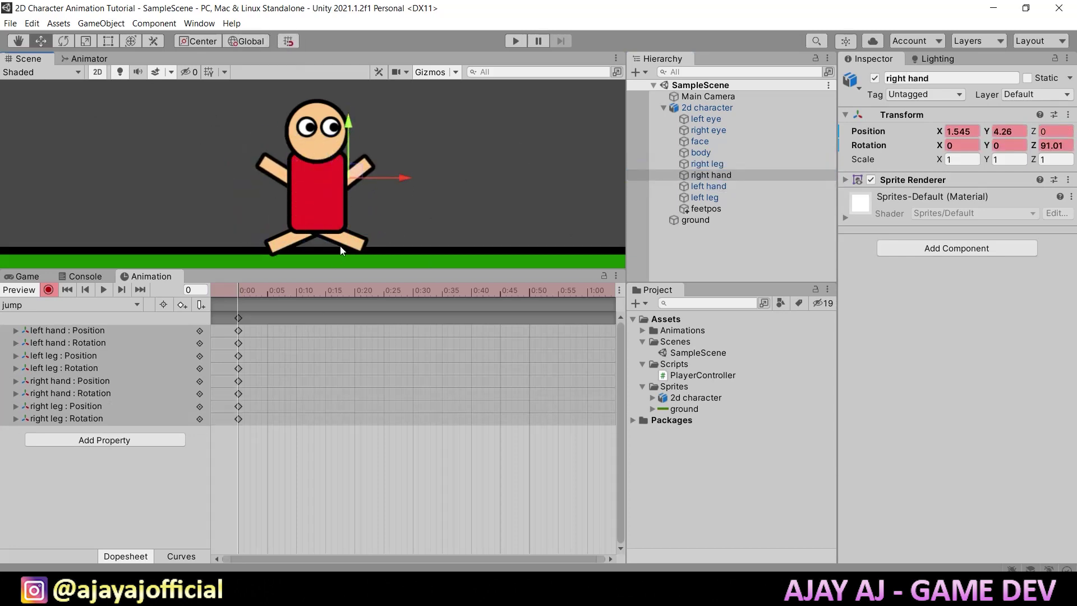
scroll(341, 251, "down", 2)
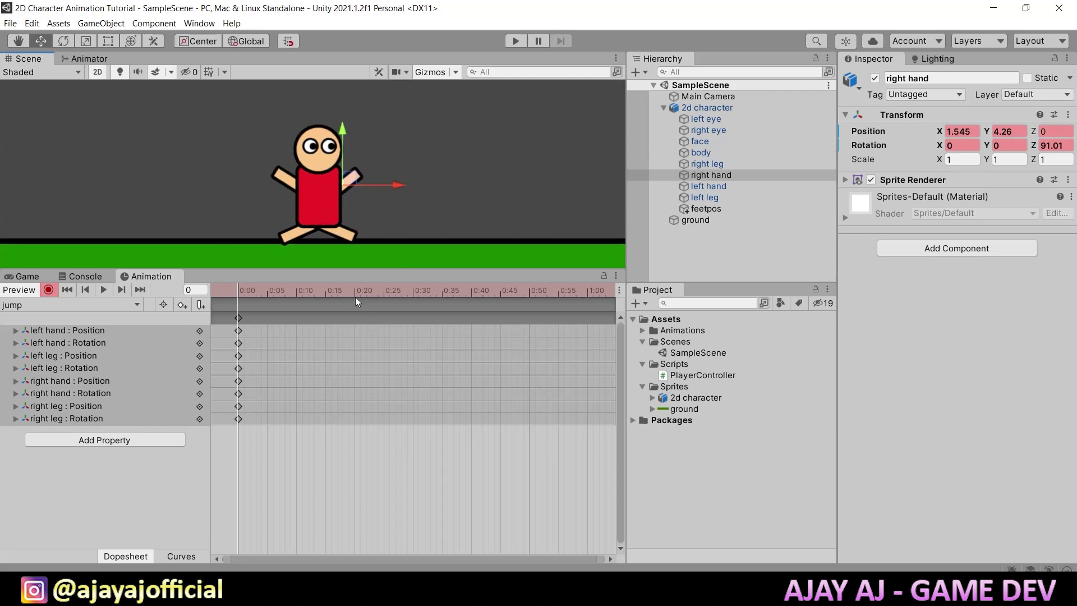
left_click(46, 303)
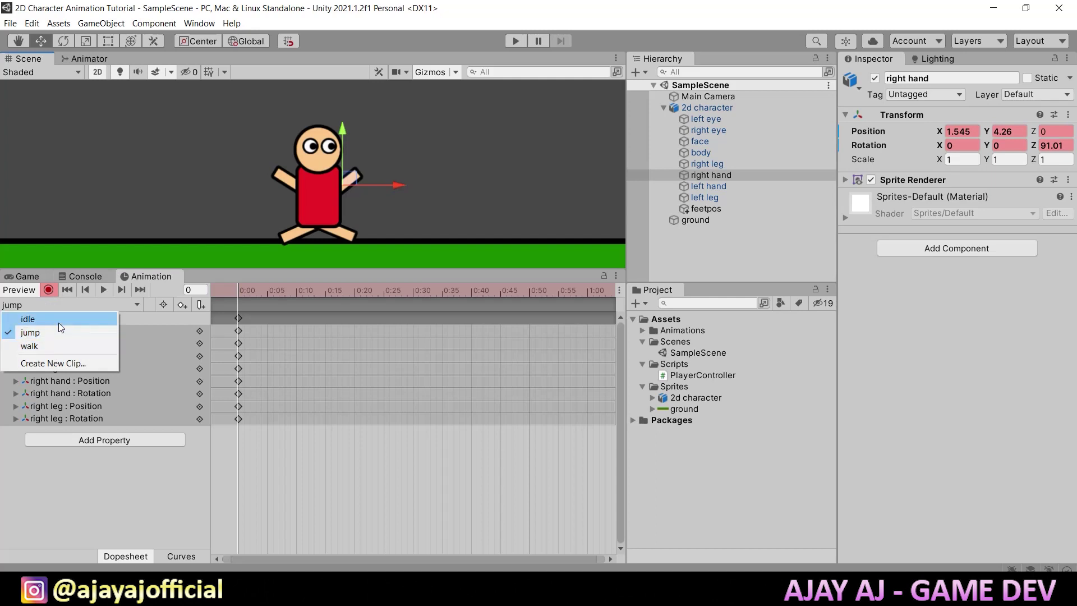
left_click(283, 482)
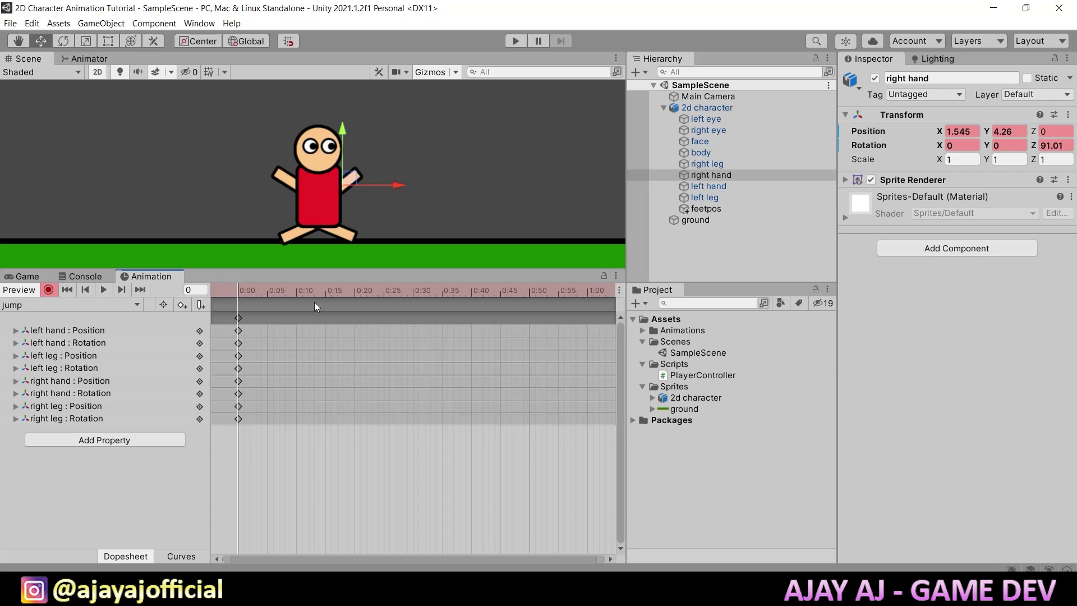
Switch to the Animator graph and bring the idle, walk and jump states into view.
left_click(89, 60)
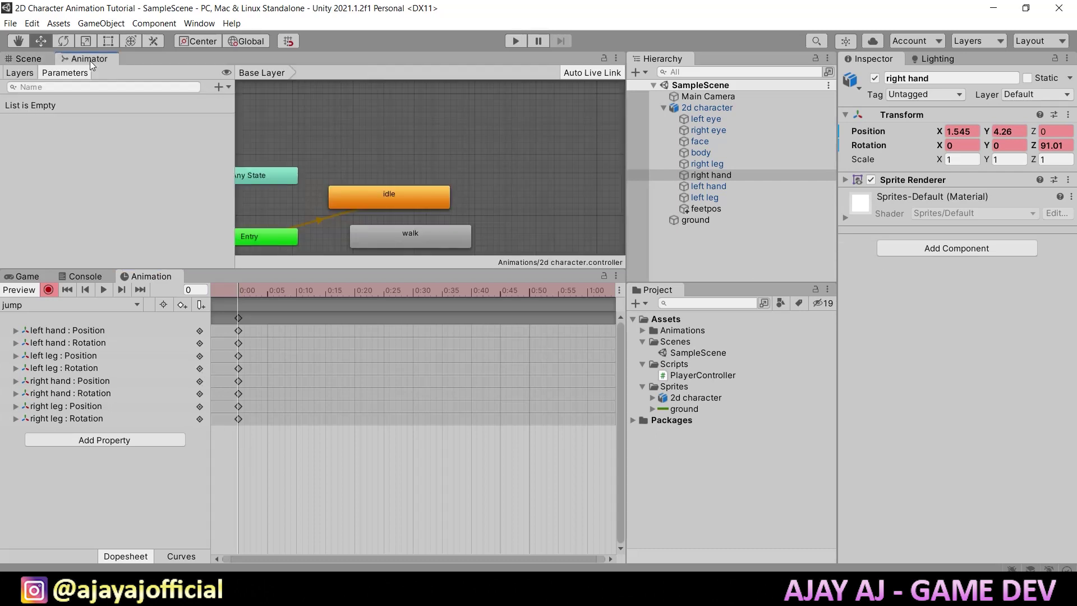
middle_click_drag(418, 164, 500, 134)
scroll(504, 141, "down", 3)
scroll(525, 155, "up", 2)
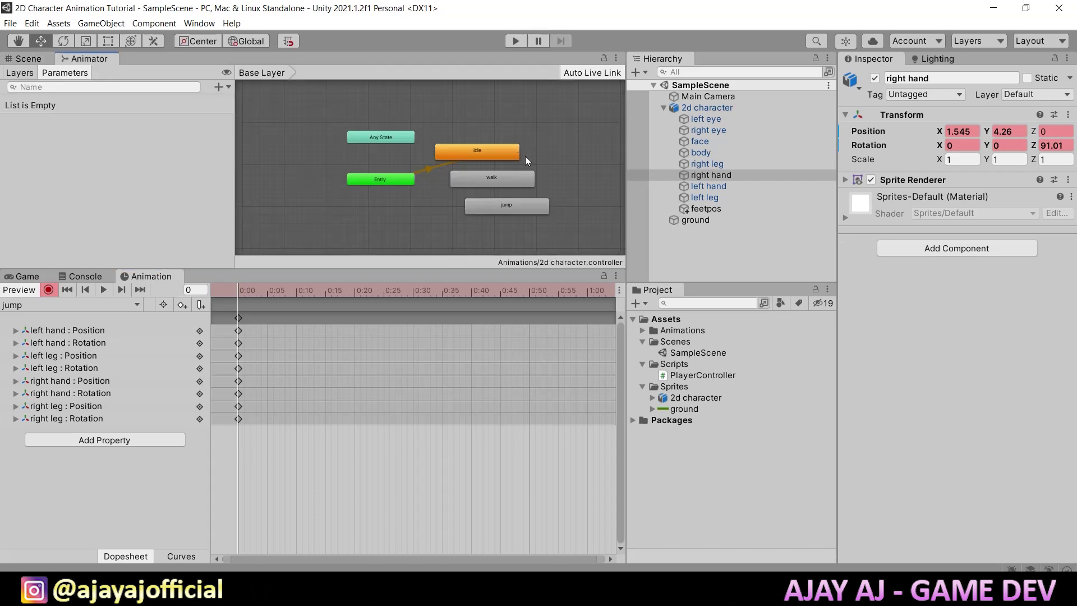
scroll(456, 147, "up", 2)
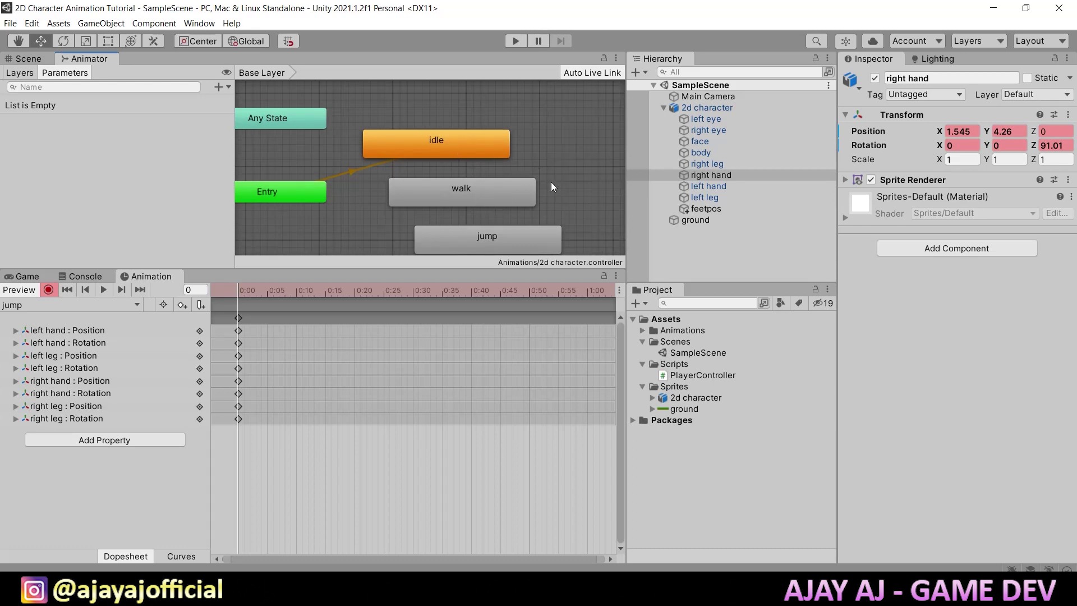
middle_click_drag(551, 182, 524, 163)
scroll(412, 166, "down", 3)
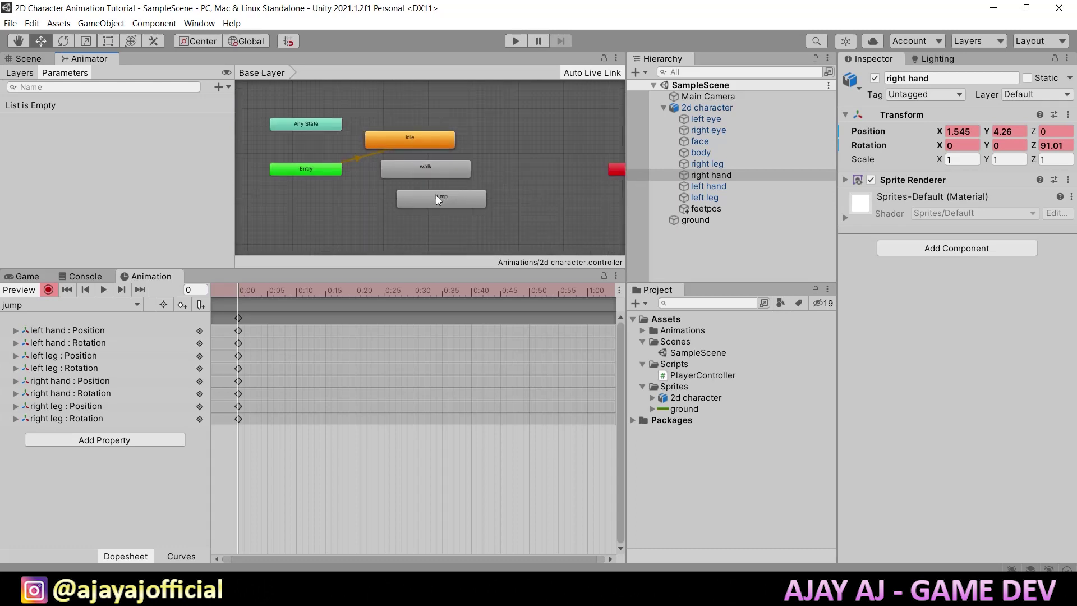
left_click(199, 23)
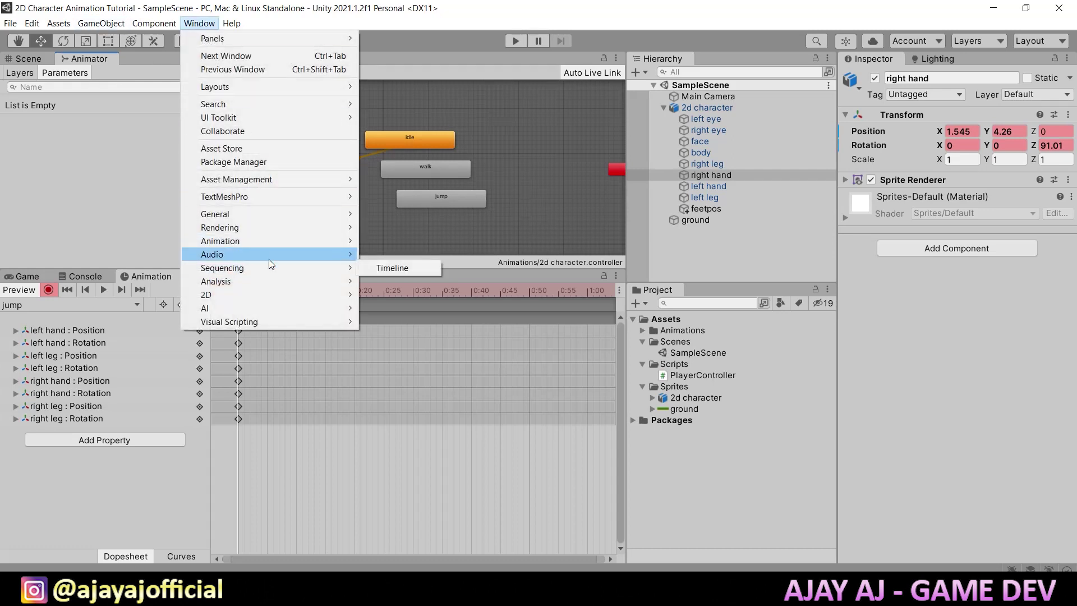
mouse_move(326, 245)
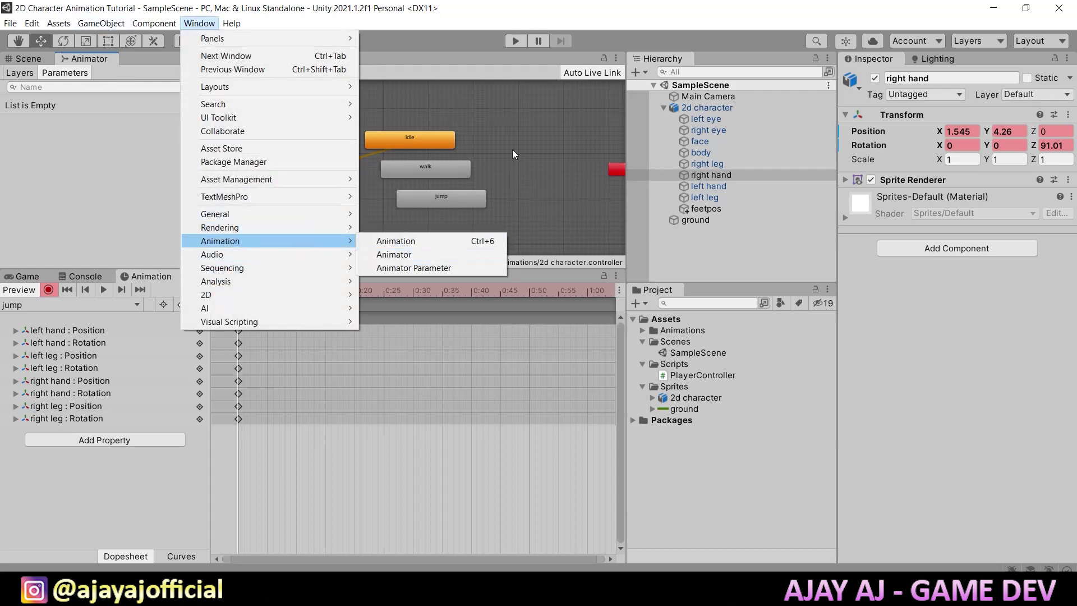
left_click(393, 254)
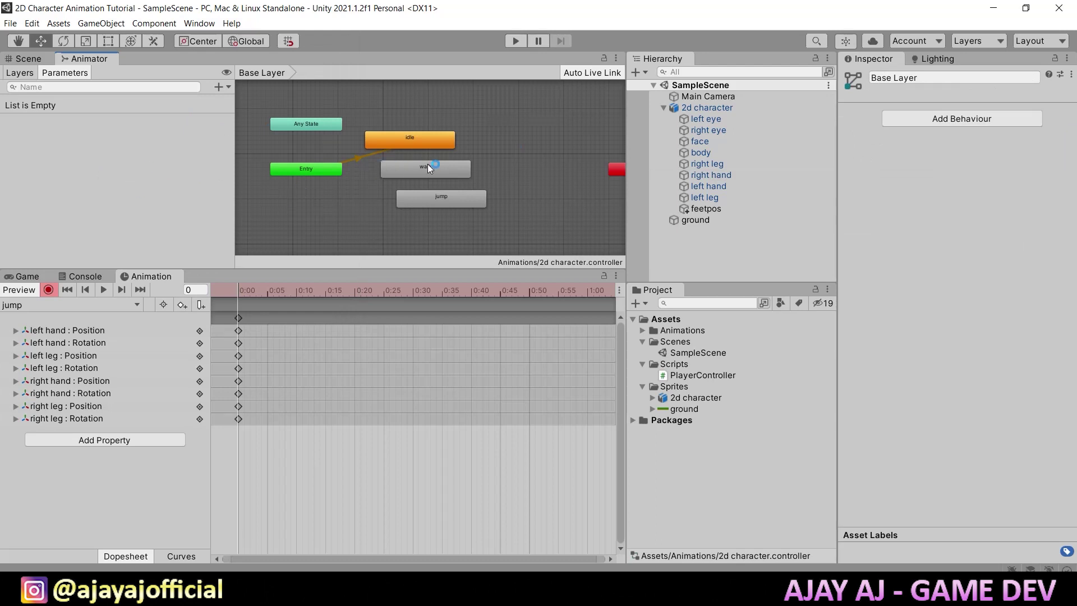
scroll(444, 167, "up", 5)
middle_click_drag(444, 168, 500, 200)
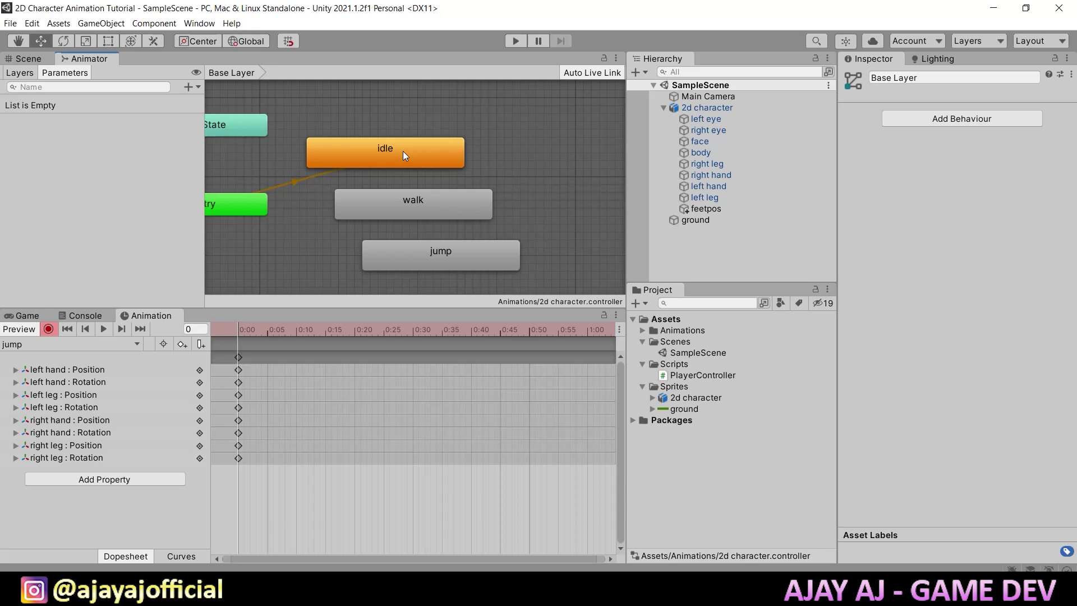
Move the jump state lower and the walk state to the right.
left_click_drag(470, 256, 404, 271)
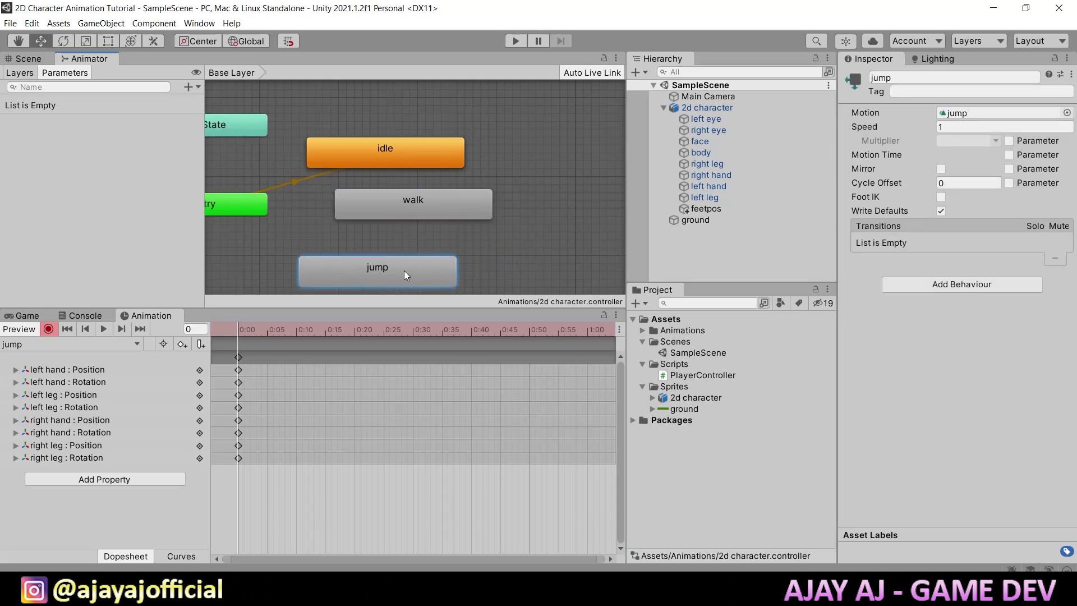
mouse_move(438, 215)
left_mouse_down()
mouse_move(550, 226)
mouse_move(524, 208)
left_mouse_up()
scroll(549, 226, "down", 3)
scroll(494, 200, "up", 3)
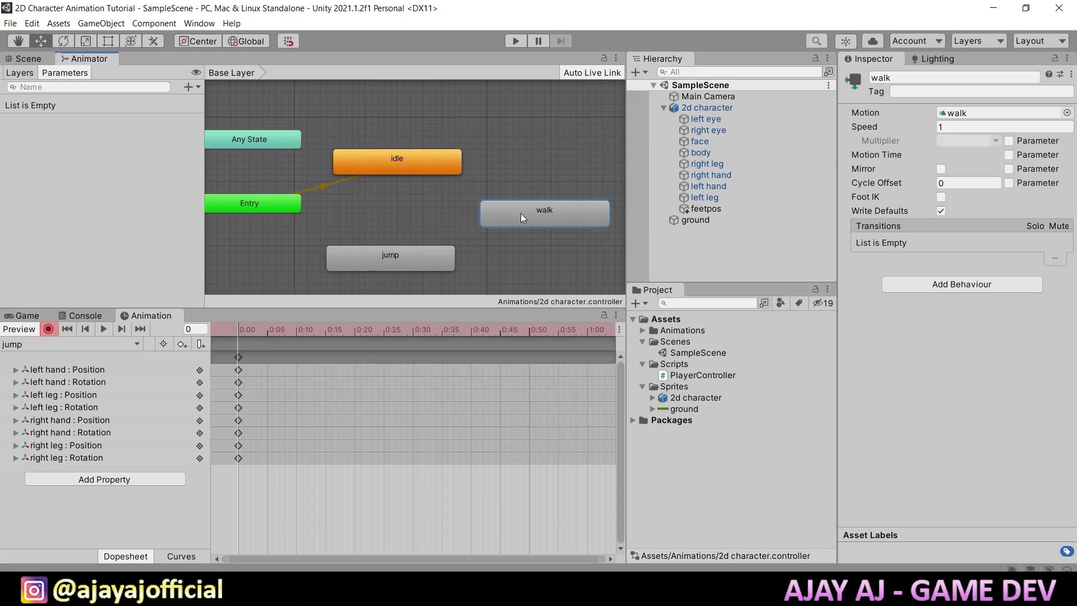
Make a transition from idle to walk, then arrange walk below idle and jump beside it.
right_click(401, 162)
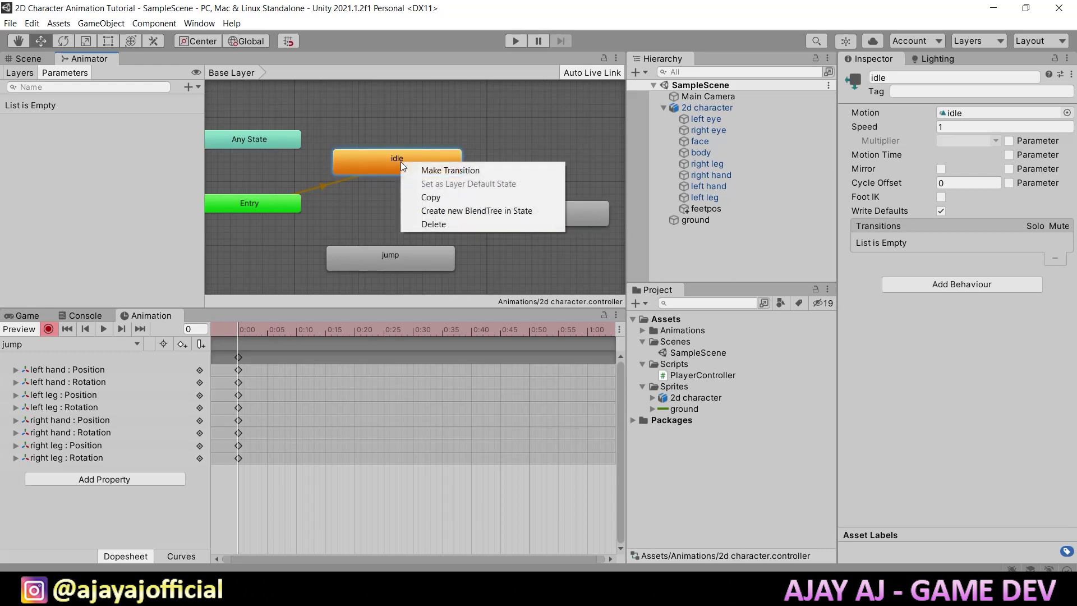
left_click(446, 171)
left_click(516, 214)
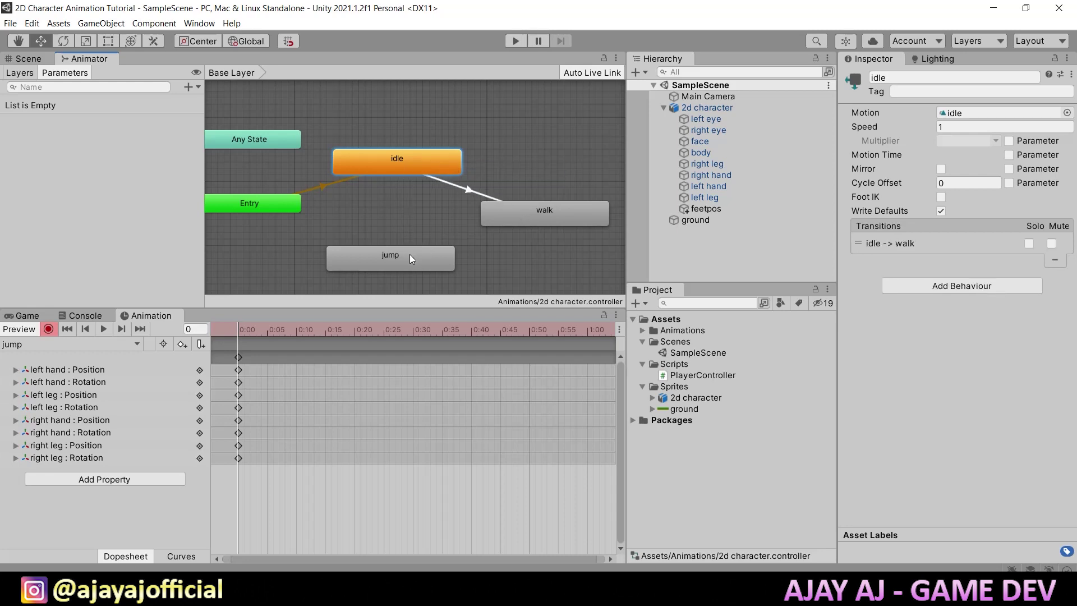
left_click_drag(410, 254, 583, 125)
left_click_drag(550, 210, 440, 248)
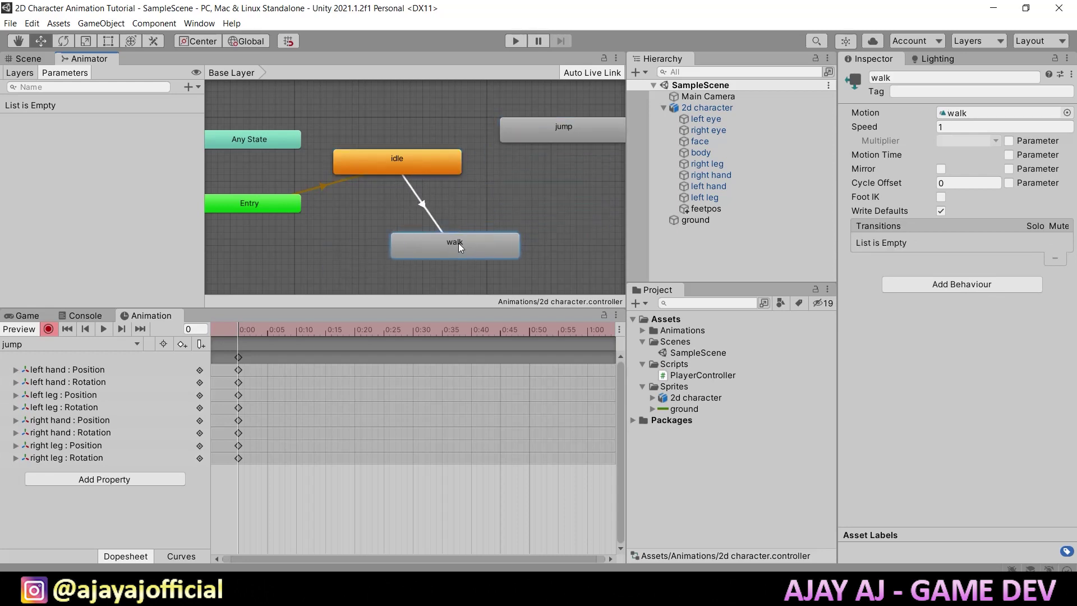
left_click_drag(577, 130, 558, 201)
left_click_drag(483, 257, 427, 257)
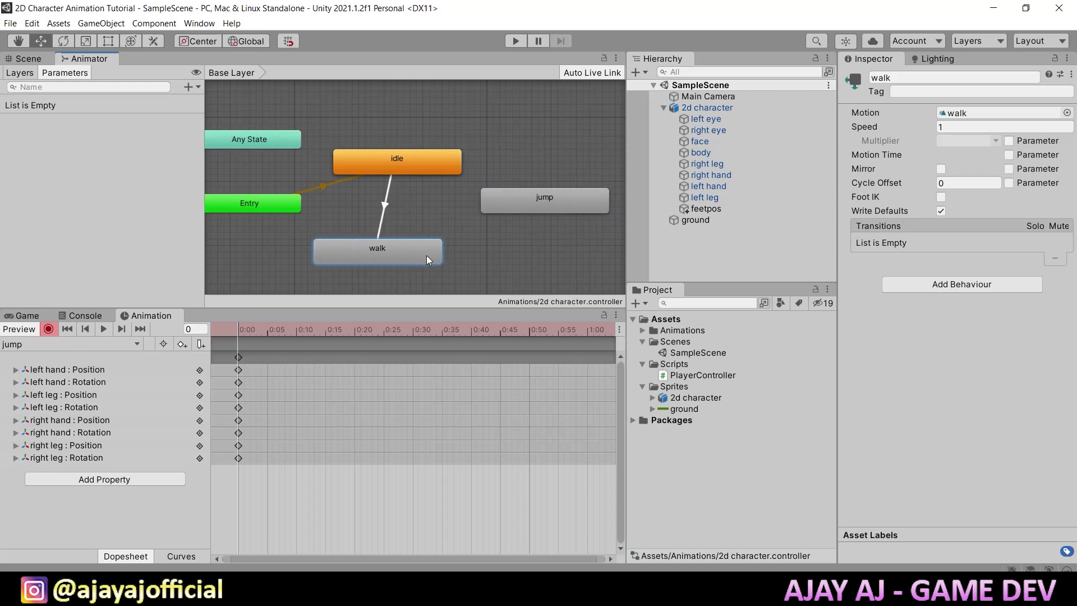
Add a transition from idle to jump and review the idle transitions.
left_click(423, 165)
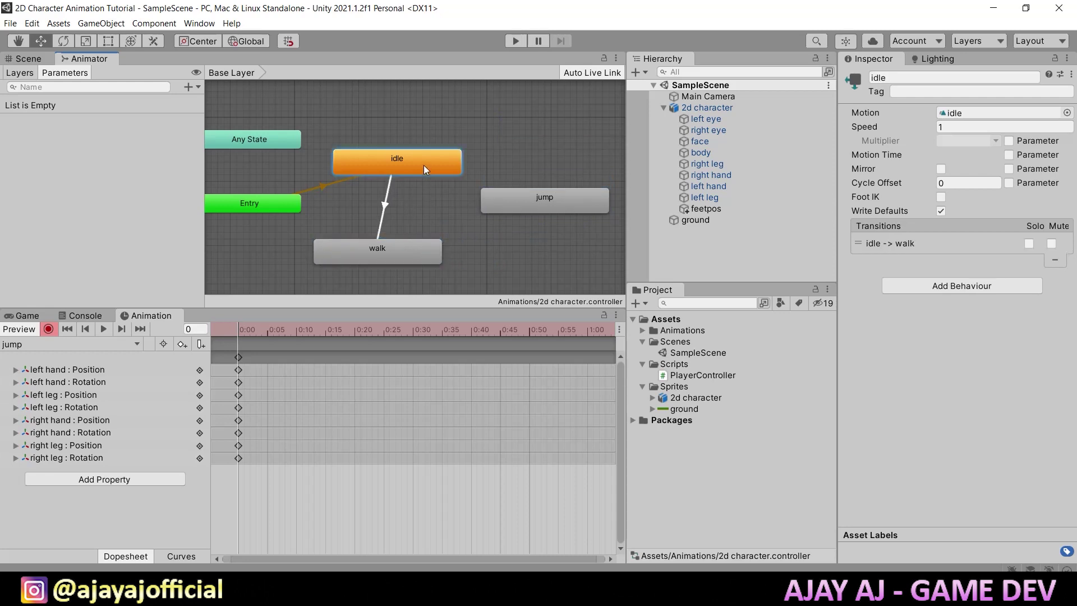
right_click(423, 165)
left_click(464, 175)
left_click(519, 205)
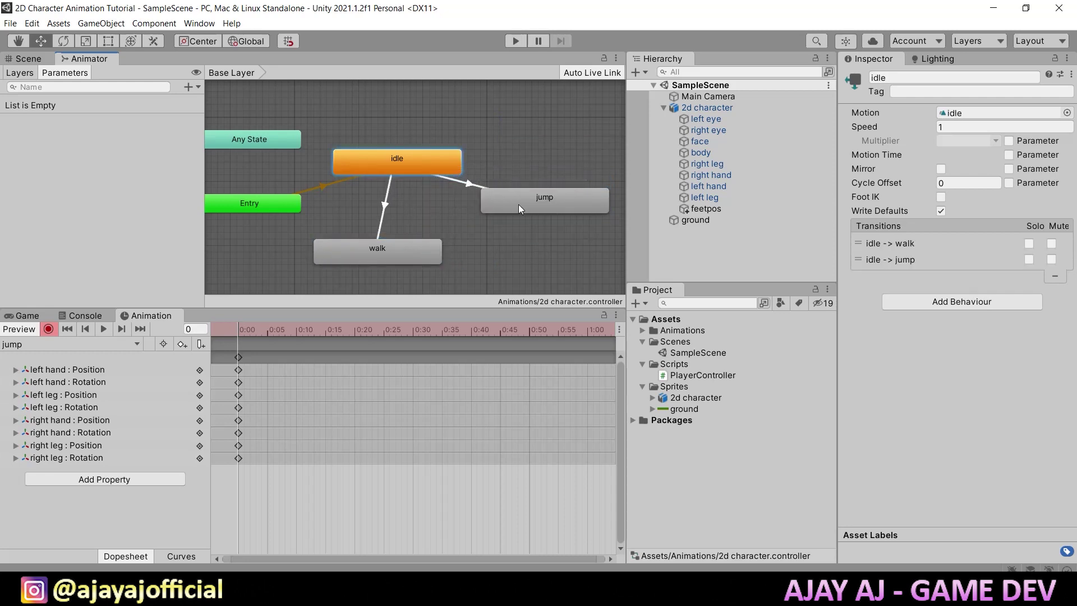
left_click_drag(518, 204, 510, 239)
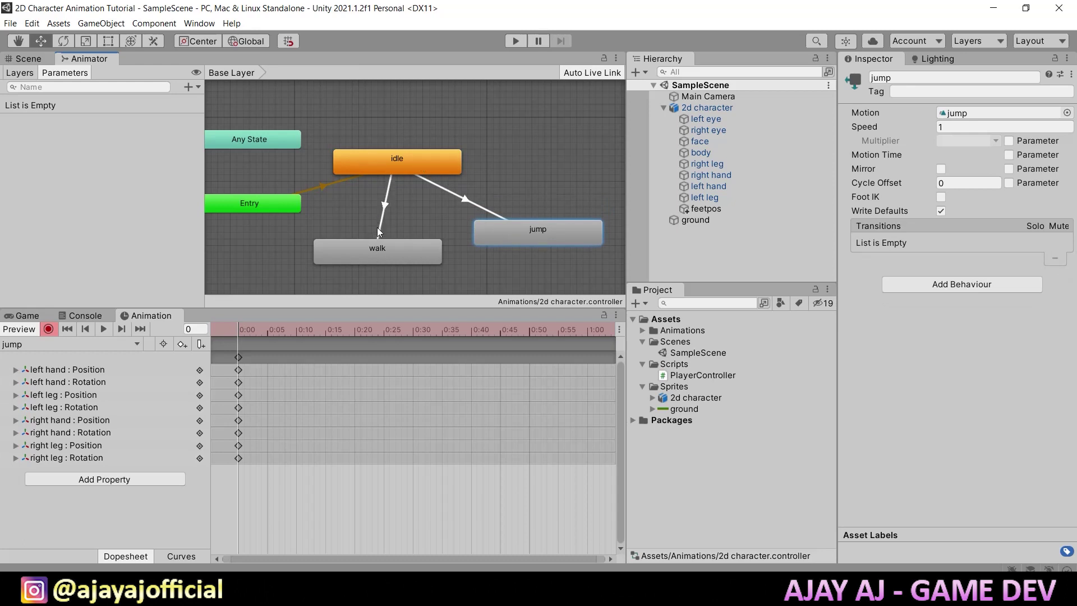
left_click(386, 209)
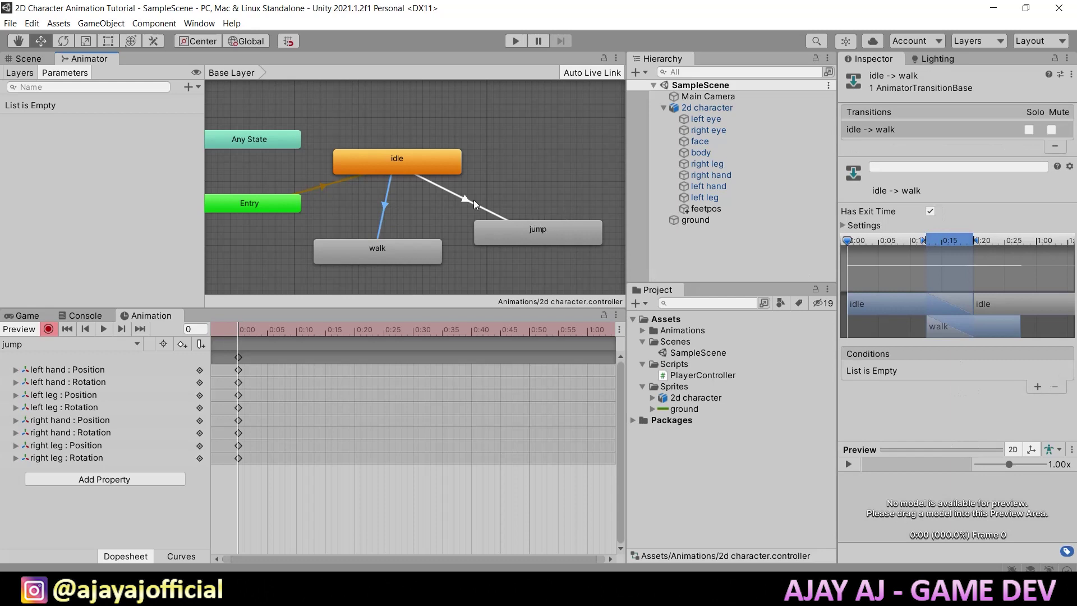
left_click(442, 168)
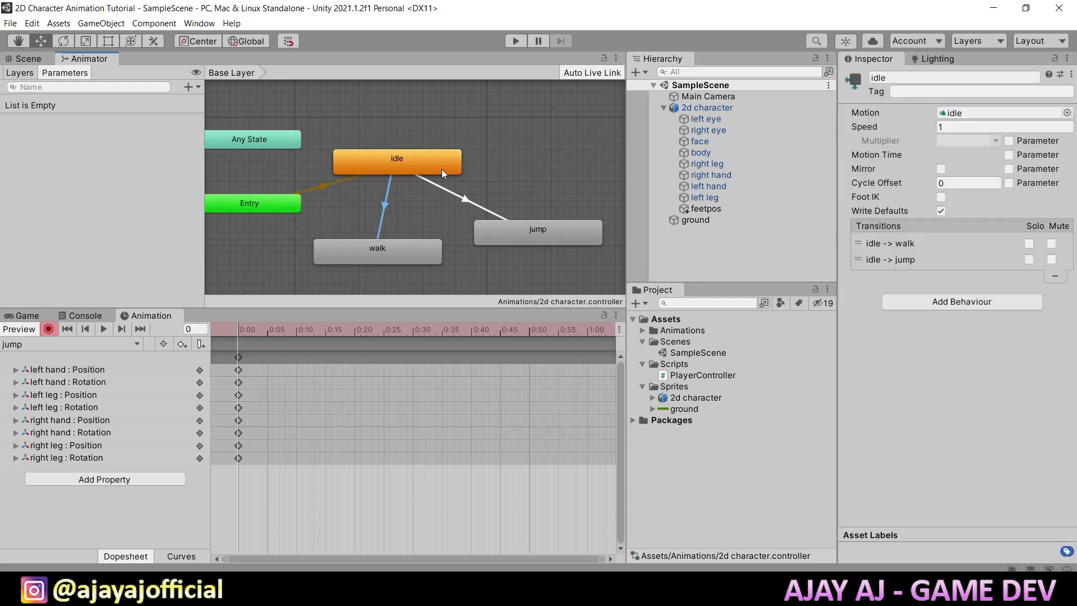
left_click(413, 257)
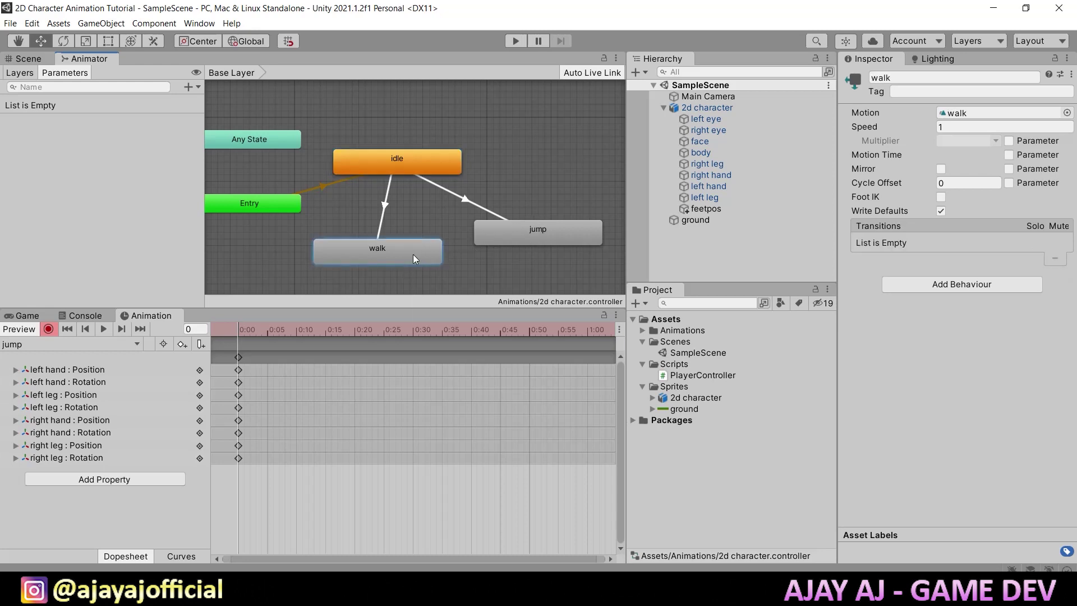
Add a transition from walk to jump and line the two states up.
right_click(412, 257)
left_click(443, 261)
left_click(502, 234)
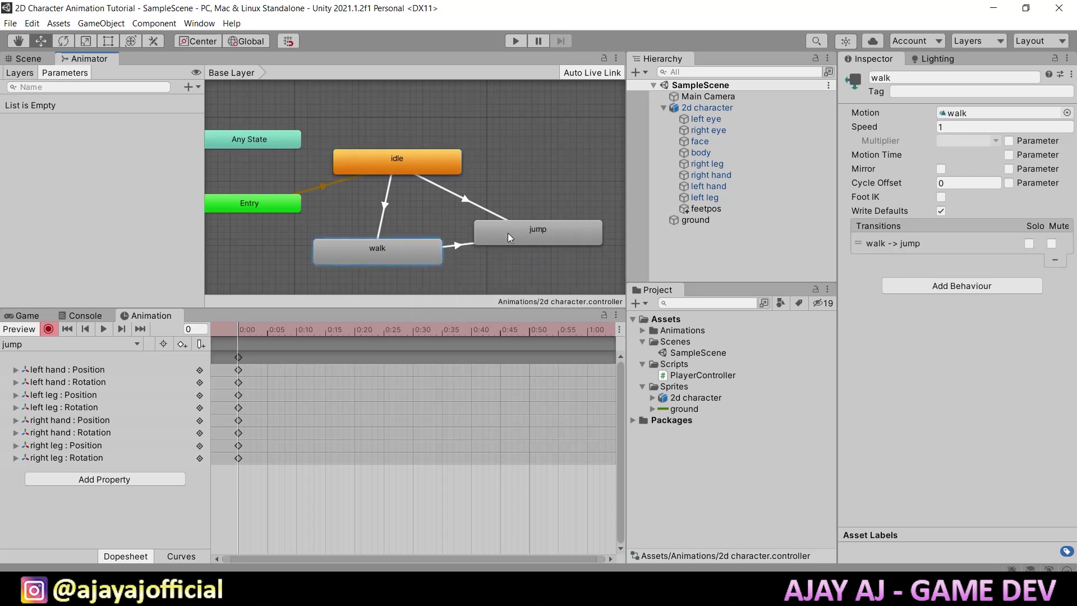
left_click_drag(507, 233, 520, 230)
left_click_drag(413, 257, 406, 257)
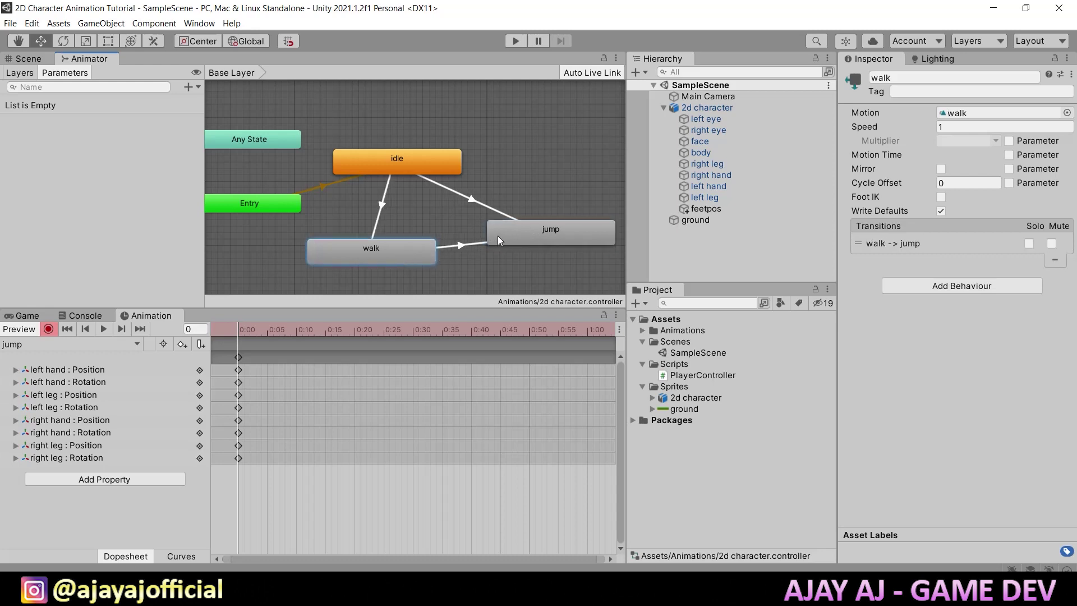
left_click_drag(515, 235, 508, 254)
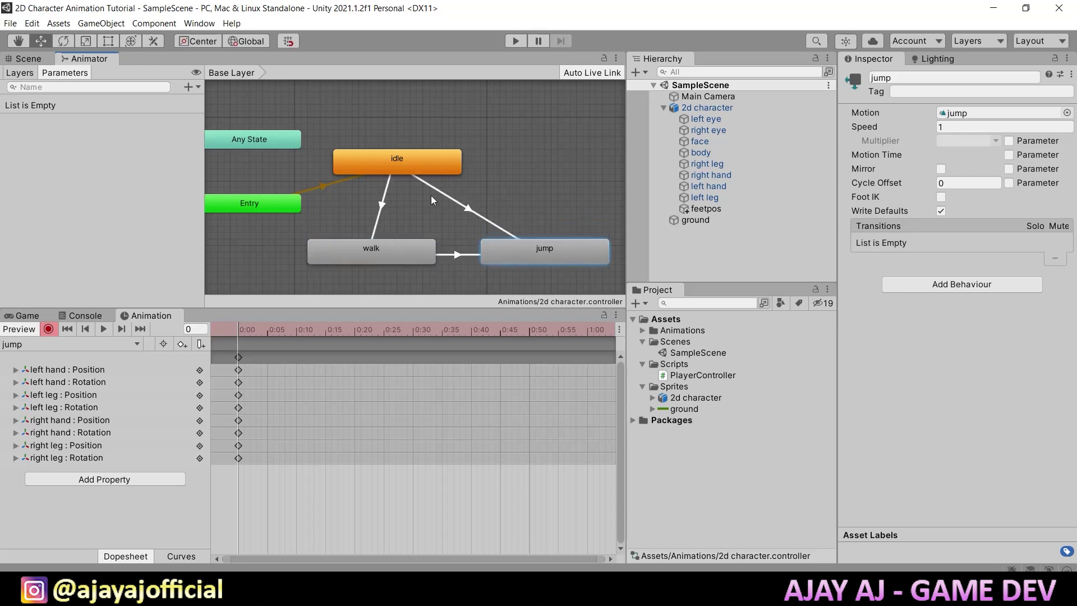
Add return transitions from jump to idle and from walk to idle.
right_click(527, 245)
left_click(555, 250)
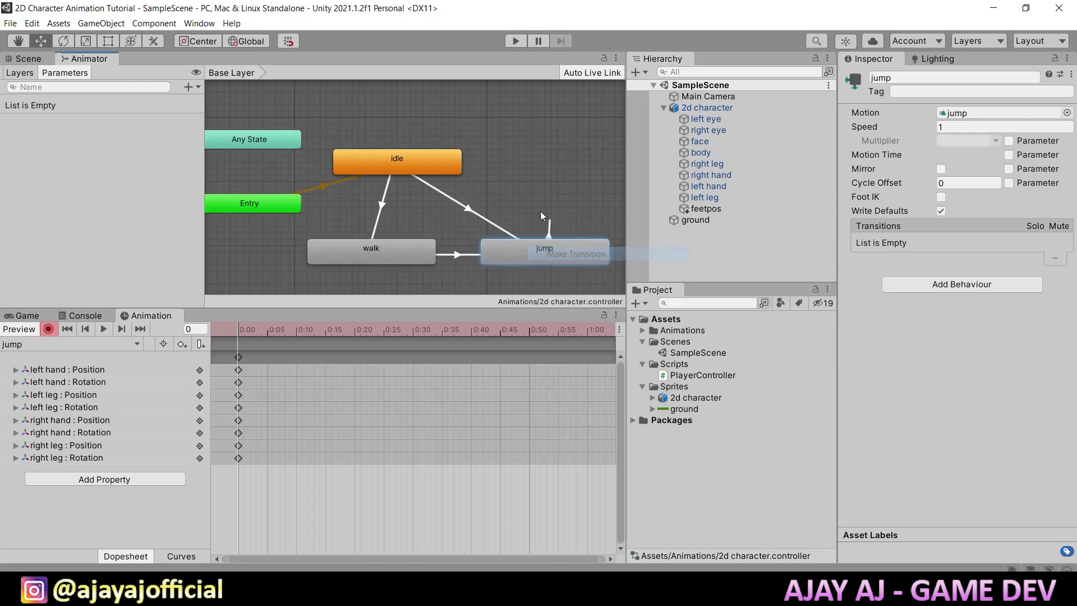
left_click(441, 150)
left_click(438, 150)
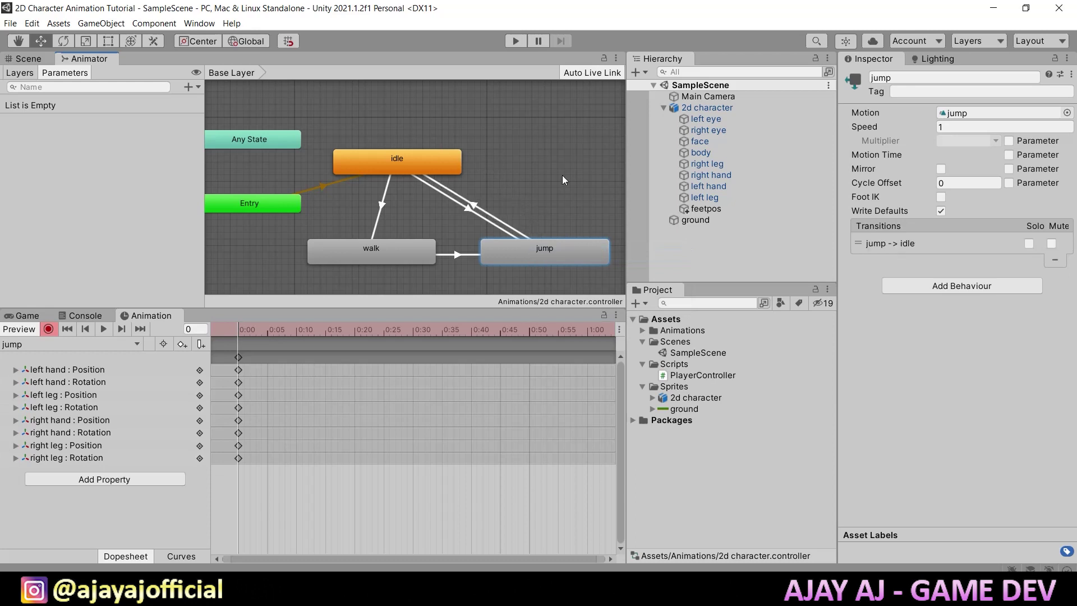
right_click(407, 245)
left_click(444, 252)
left_click(423, 153)
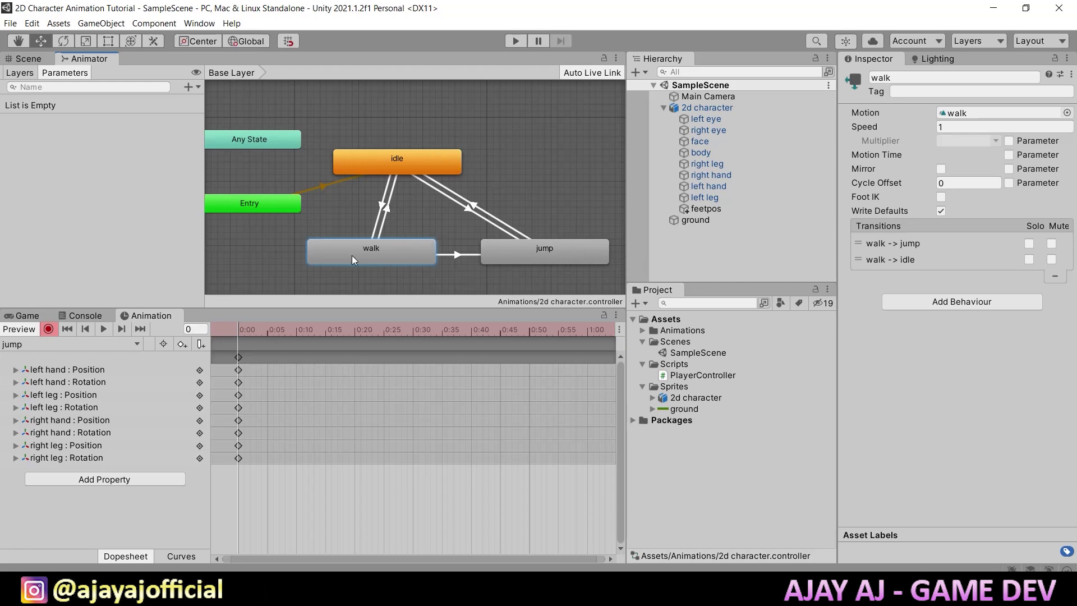
Add a transition from jump to walk and stop animation recording.
left_click(517, 250)
right_click(518, 251)
left_click(552, 256)
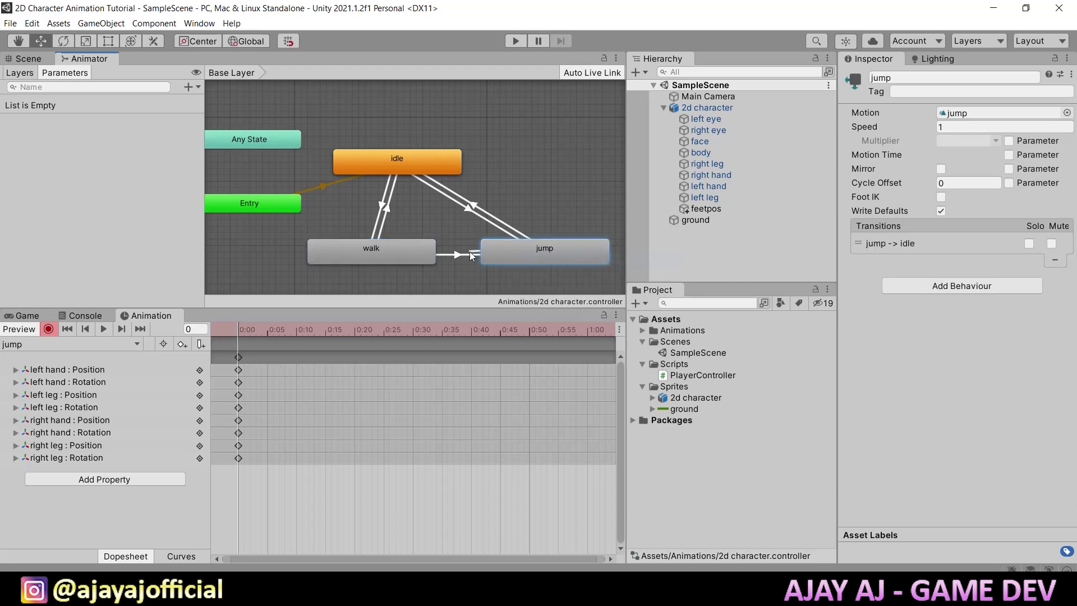
left_click(429, 242)
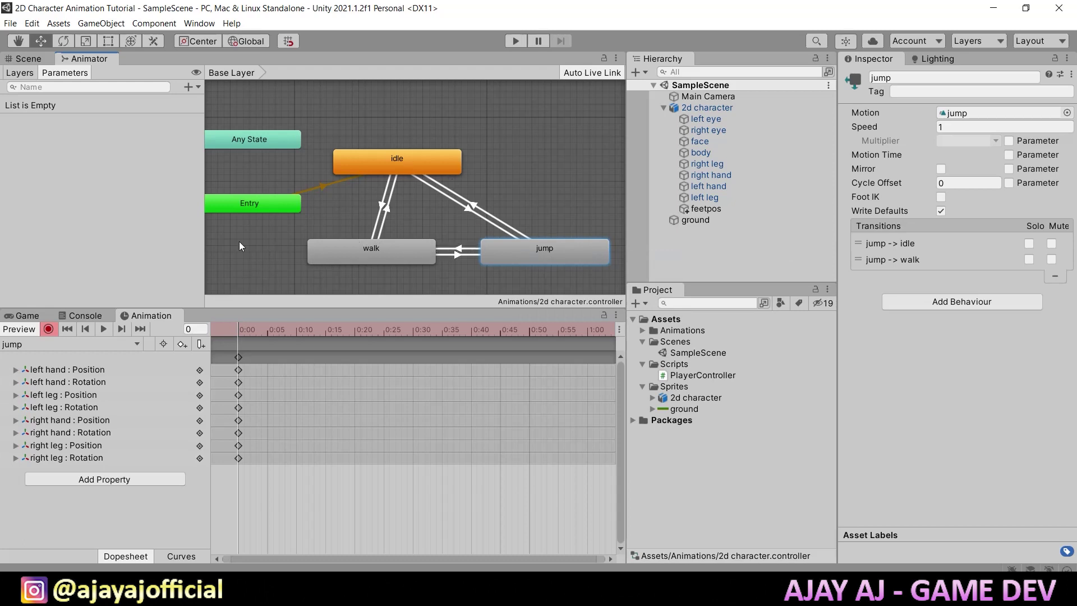
left_click(48, 328)
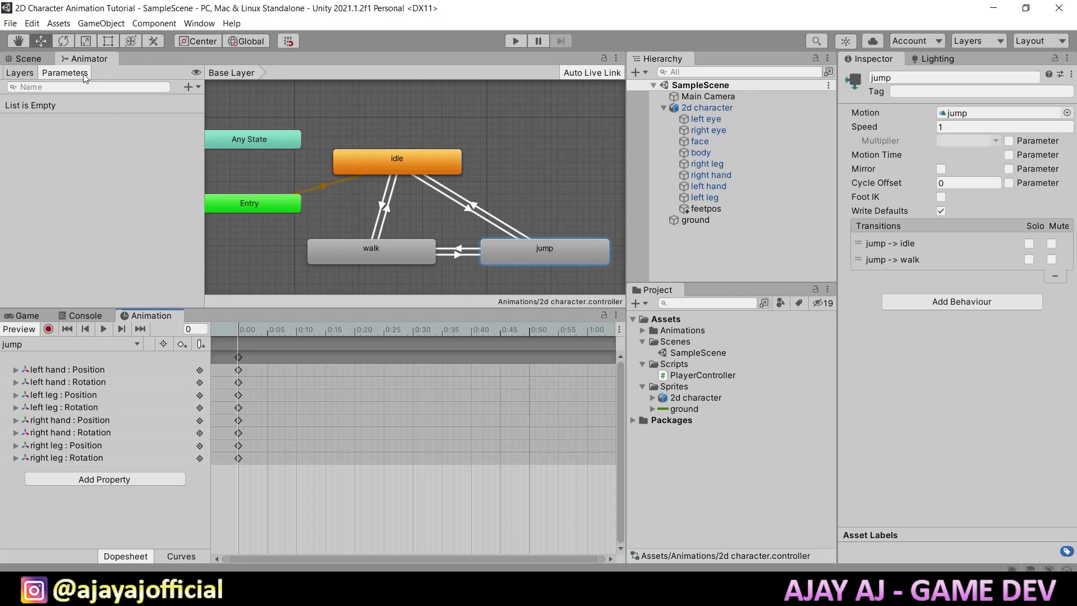
Add a Bool parameter named iswalking.
left_click(201, 89)
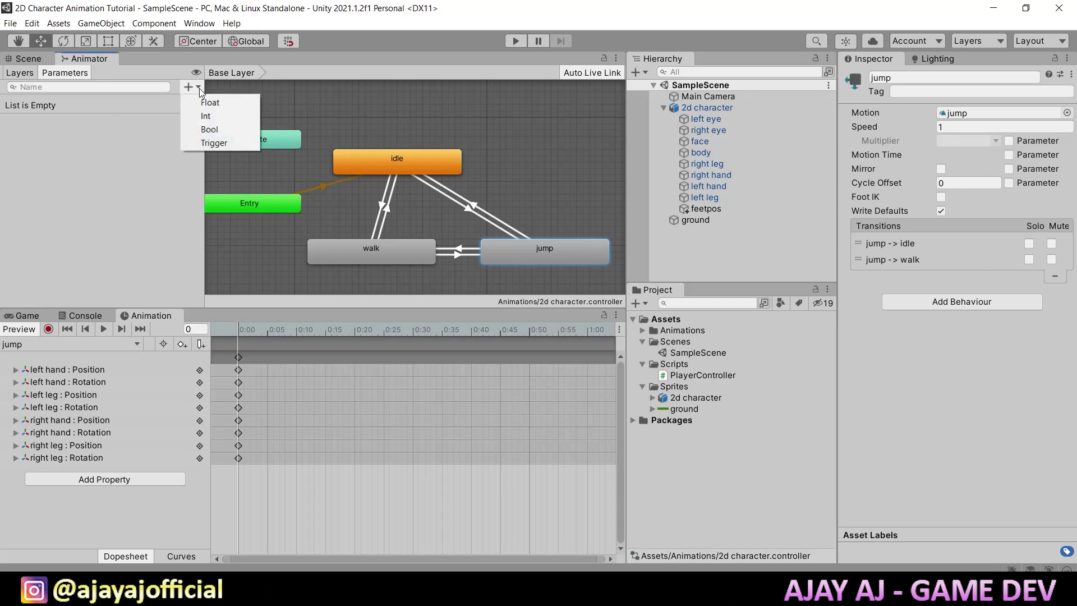
left_click(216, 132)
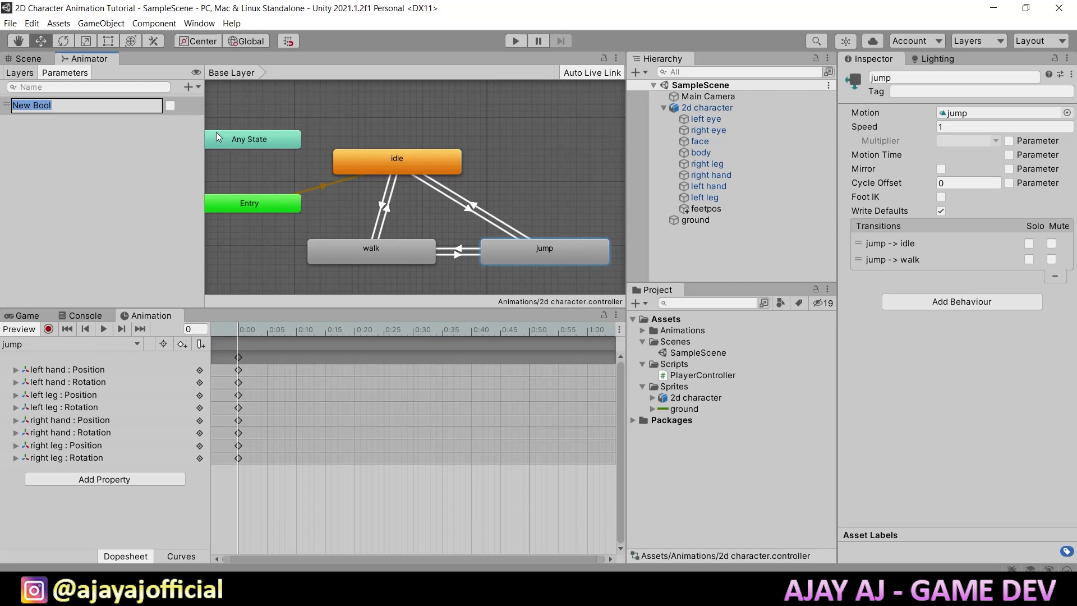
type("i")
type("swalkin")
type("g")
left_click(170, 180)
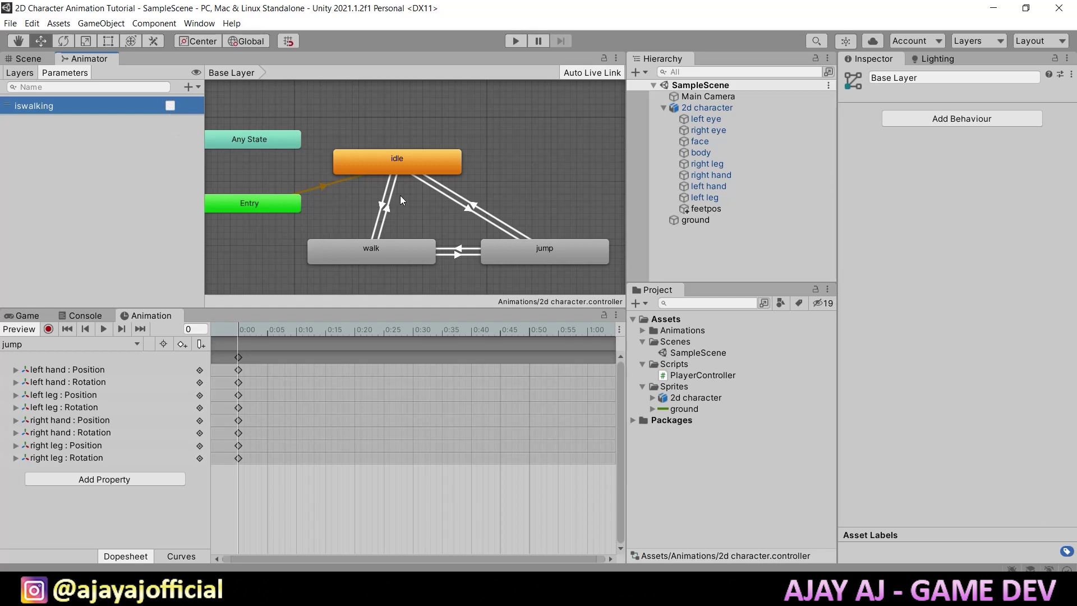
Make idle→walk require iswalking true with Has Exit Time off.
left_click(395, 160)
left_click(375, 248)
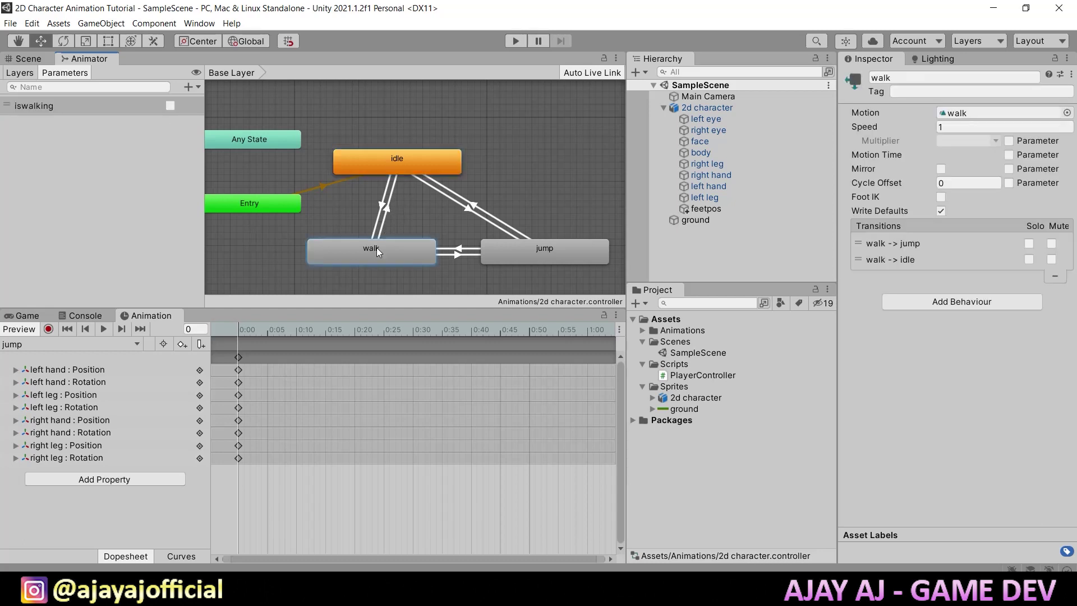
left_click(381, 210)
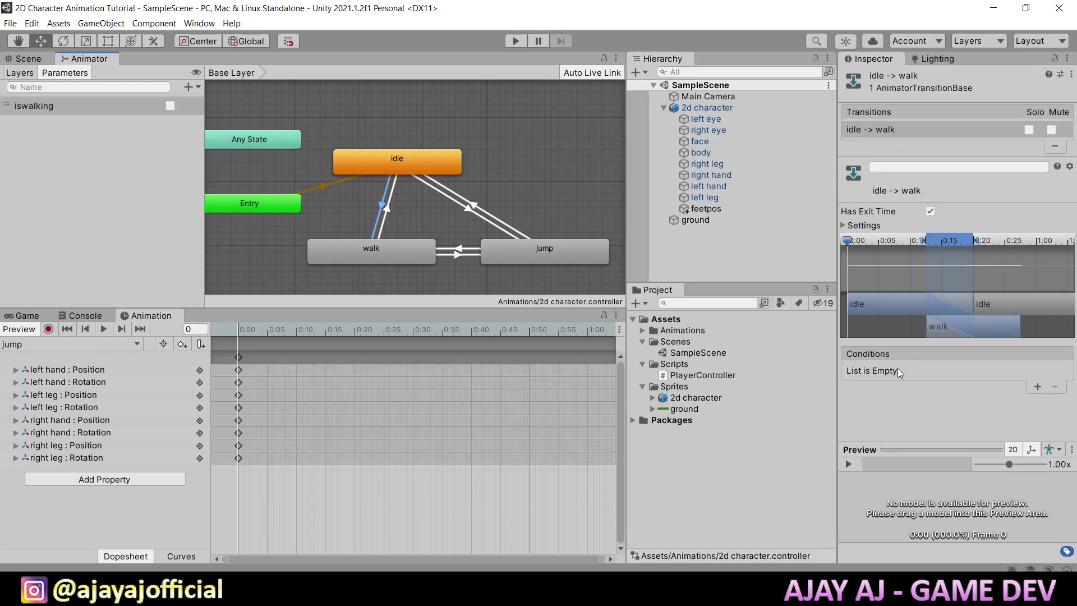
left_click(1039, 387)
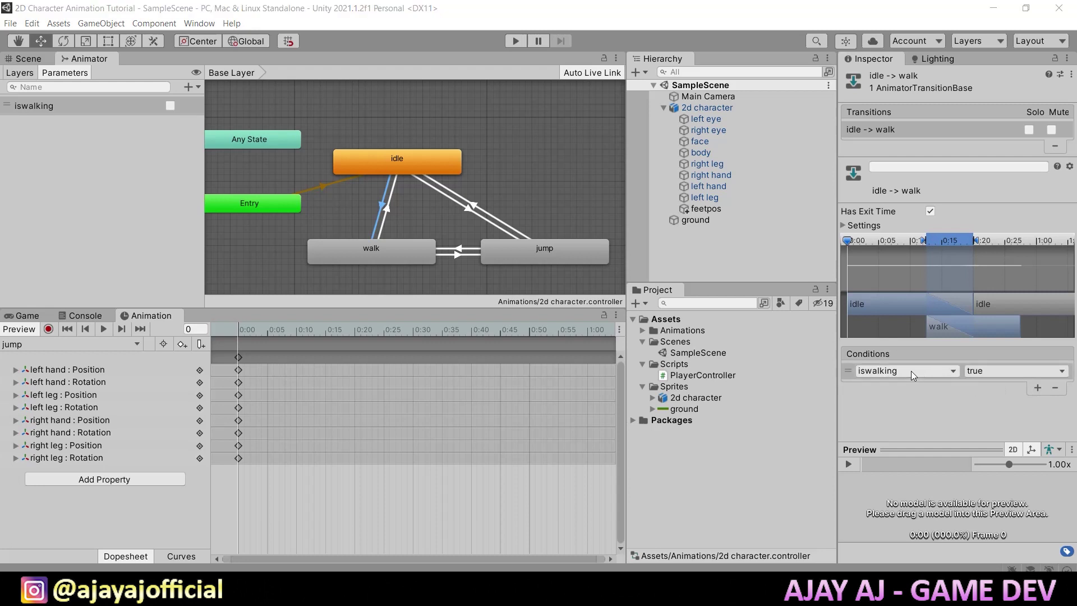
left_click(911, 371)
left_click(1032, 374)
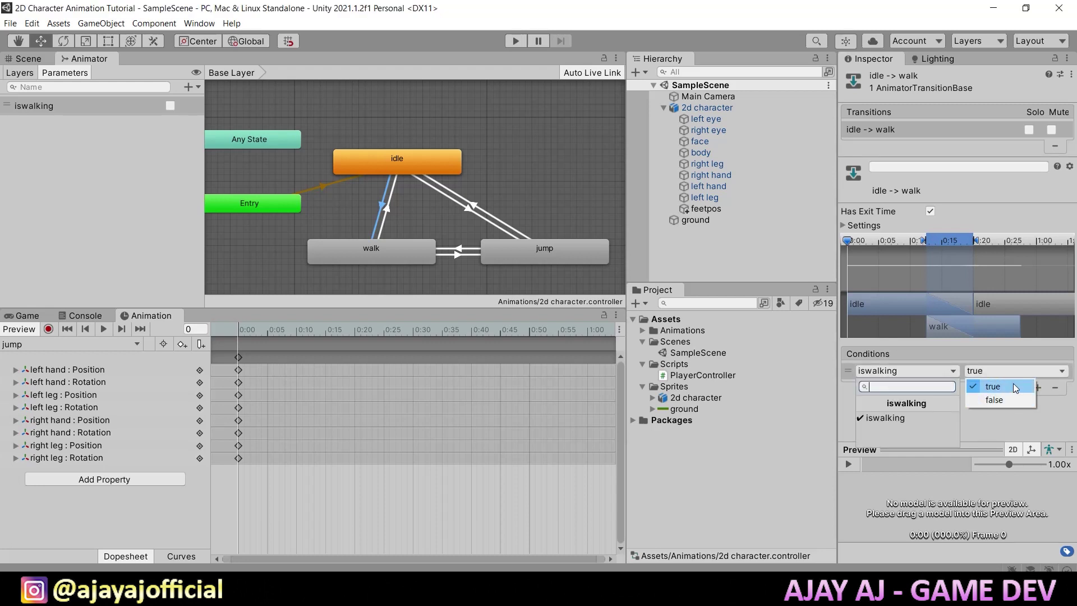
left_click(958, 368)
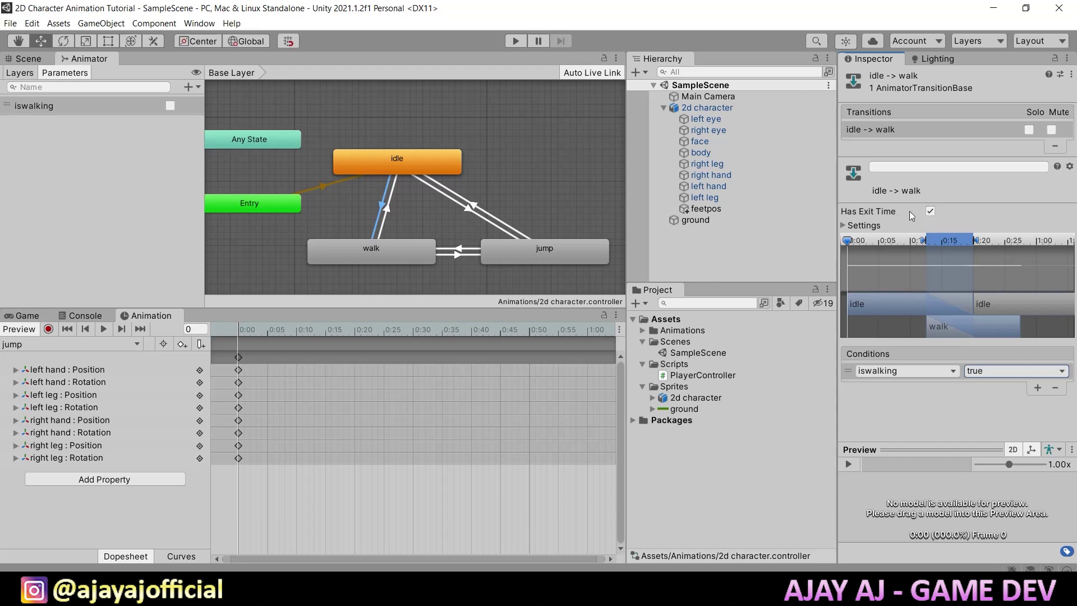
left_click(930, 212)
Make walk→idle require iswalking false with Has Exit Time off.
left_click(392, 248)
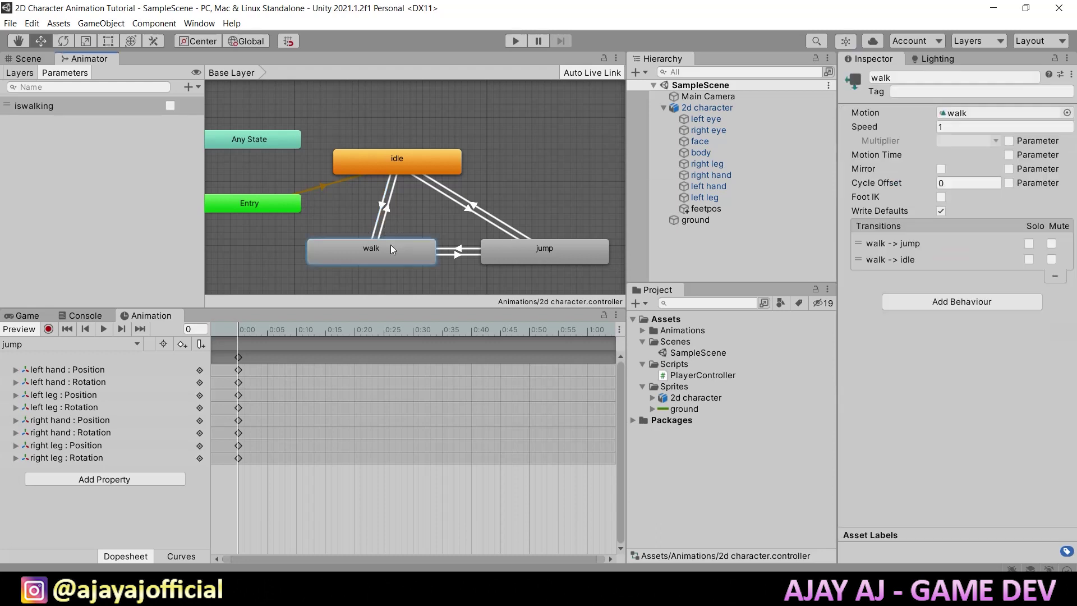
left_click(388, 212)
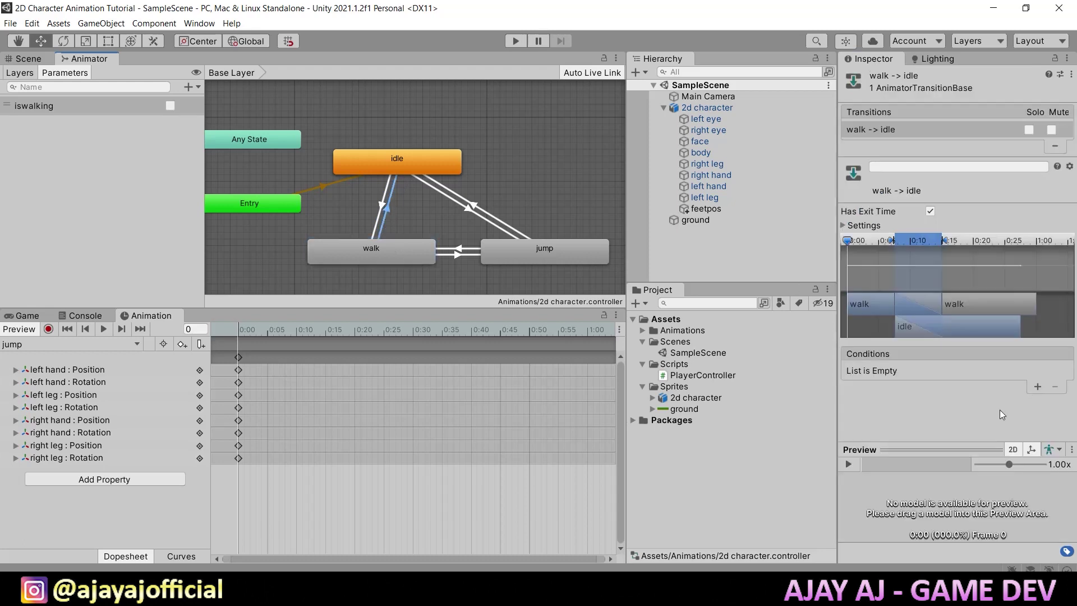
left_click(1038, 387)
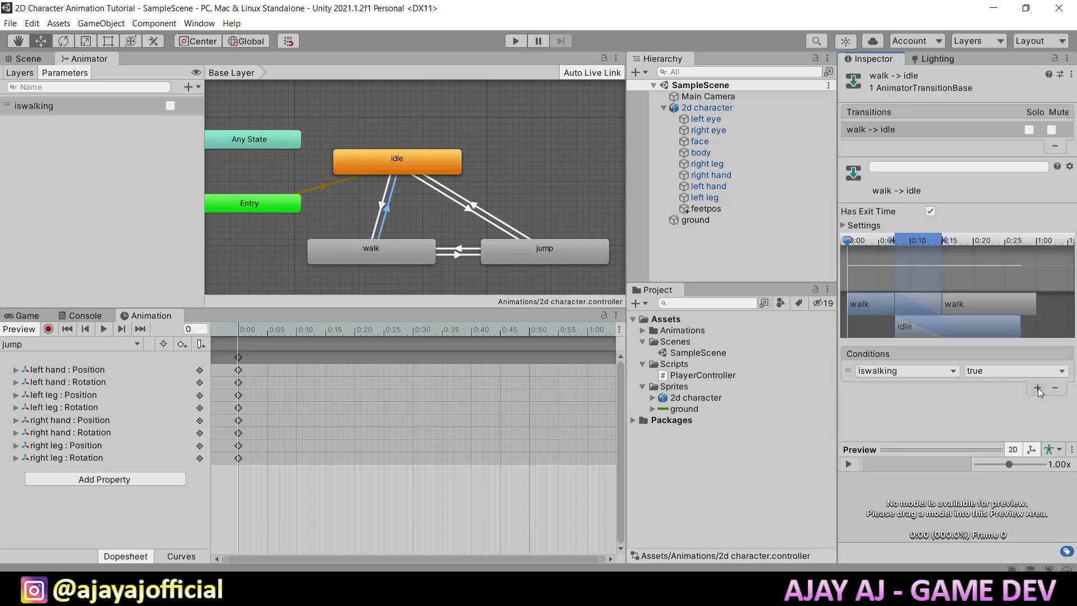
left_click(986, 369)
left_click(995, 396)
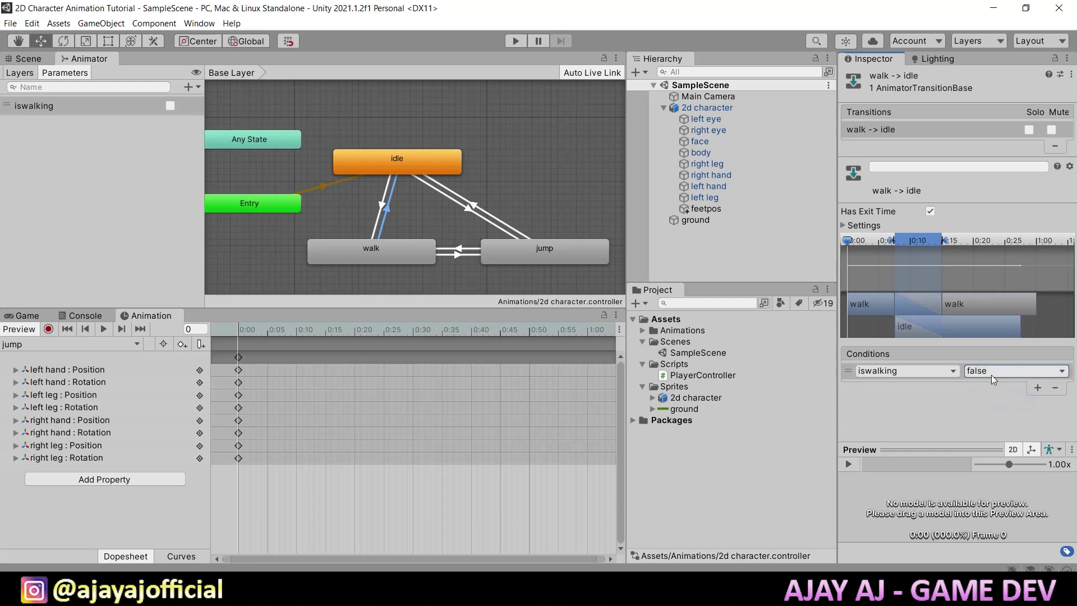
left_click(930, 210)
left_click(197, 89)
Add an isjumping Bool and make idle→jump require isjumping true without exit time.
left_click(210, 130)
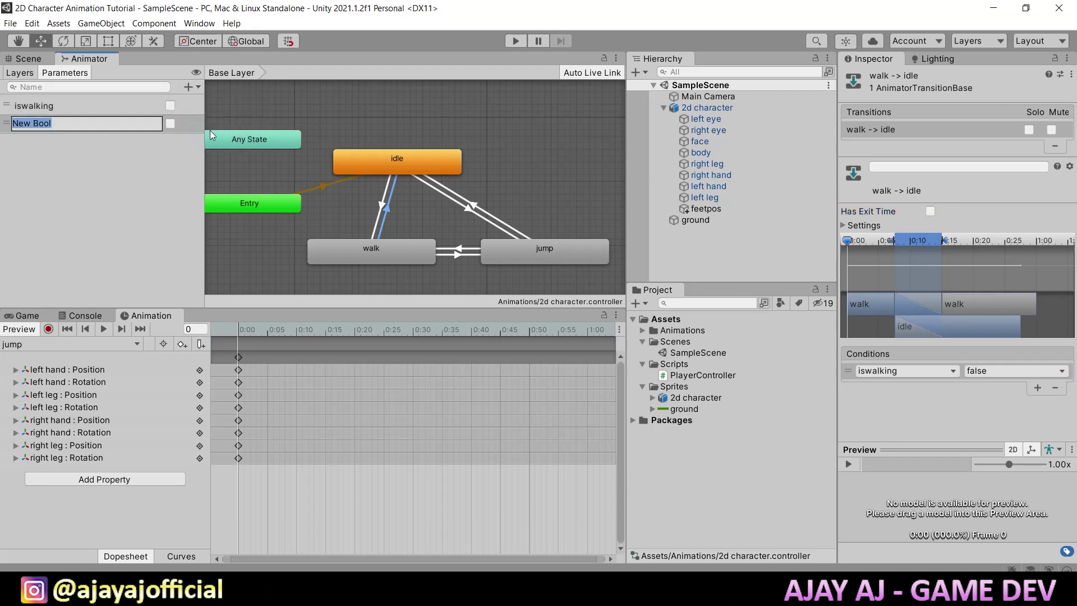
type("isjumping")
key("Return")
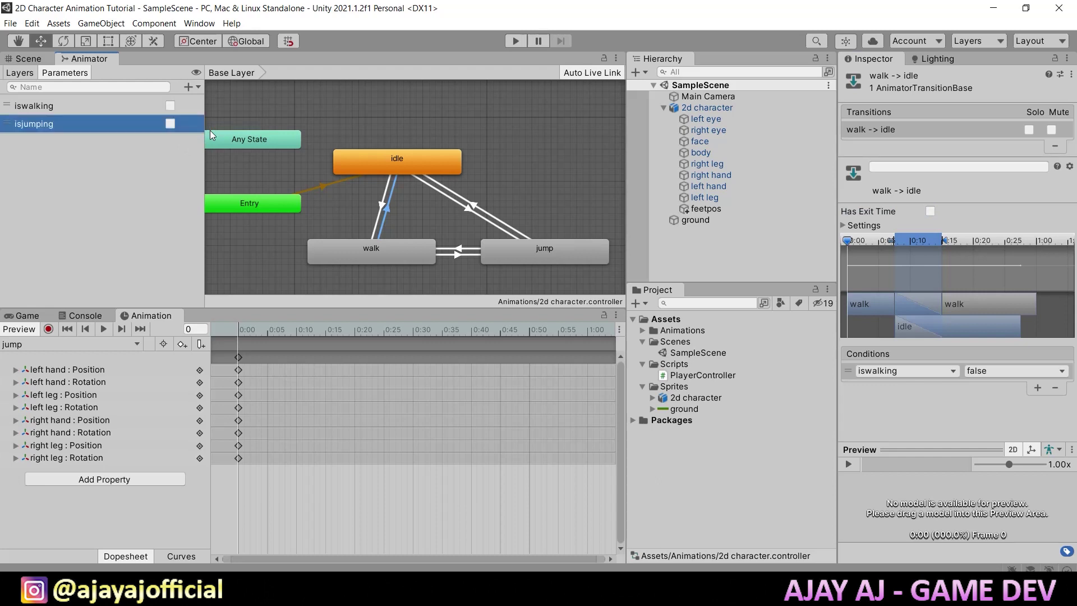
left_click(471, 210)
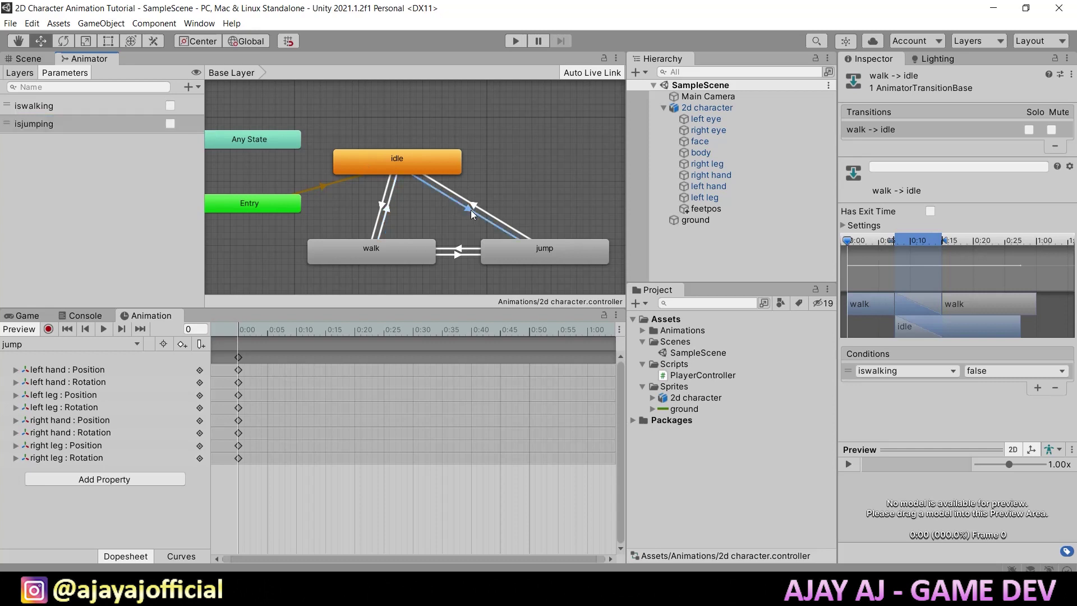
left_click(1037, 387)
left_click(941, 371)
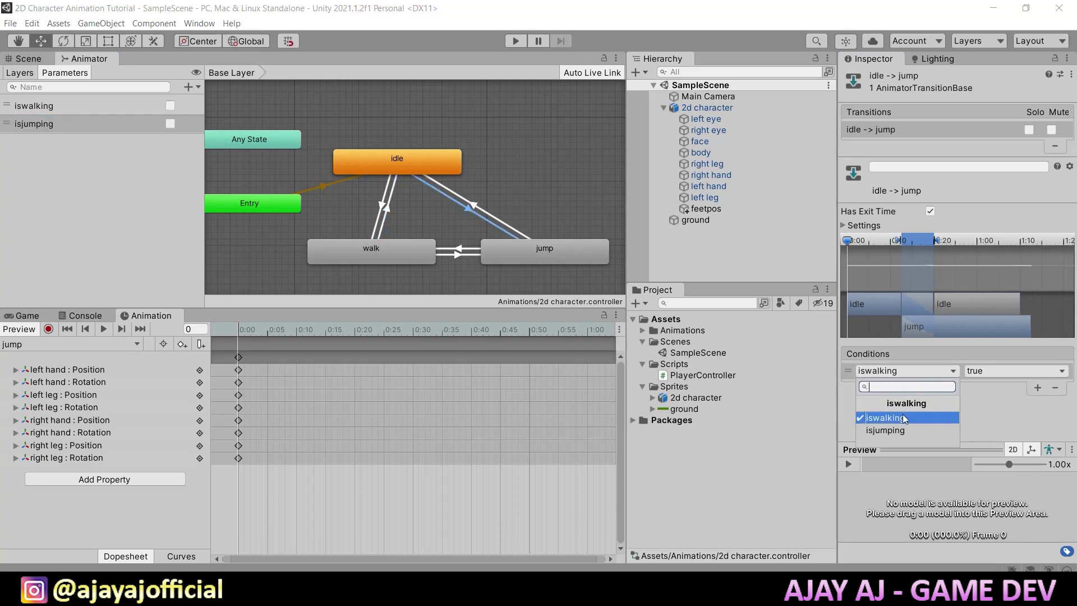
left_click(903, 429)
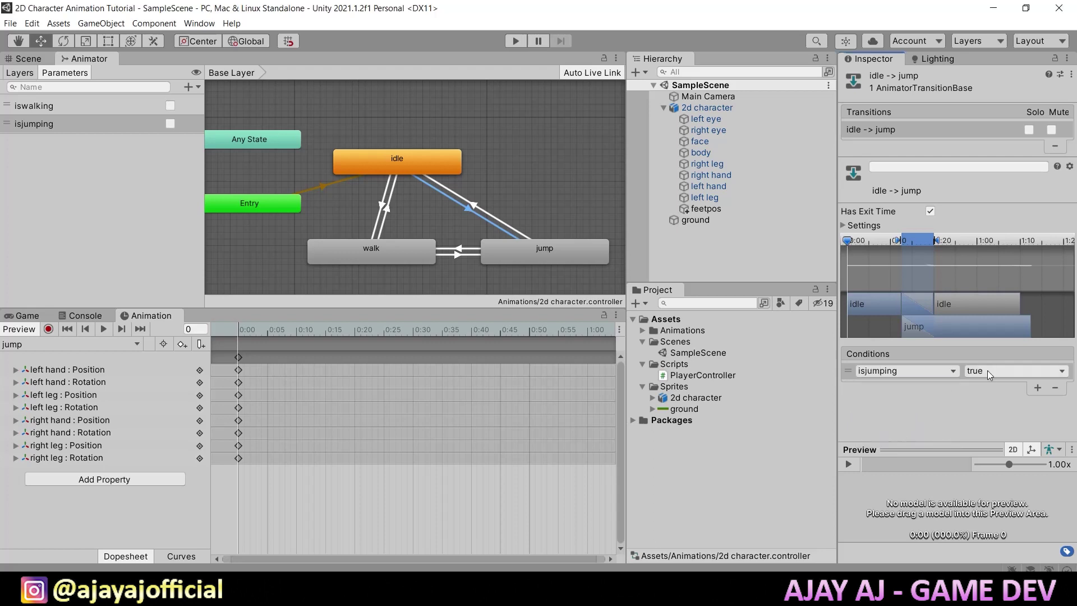
left_click(930, 212)
Give jump→idle the conditions isjumping false and iswalking false.
left_click(475, 205)
left_click(1037, 386)
left_click(940, 370)
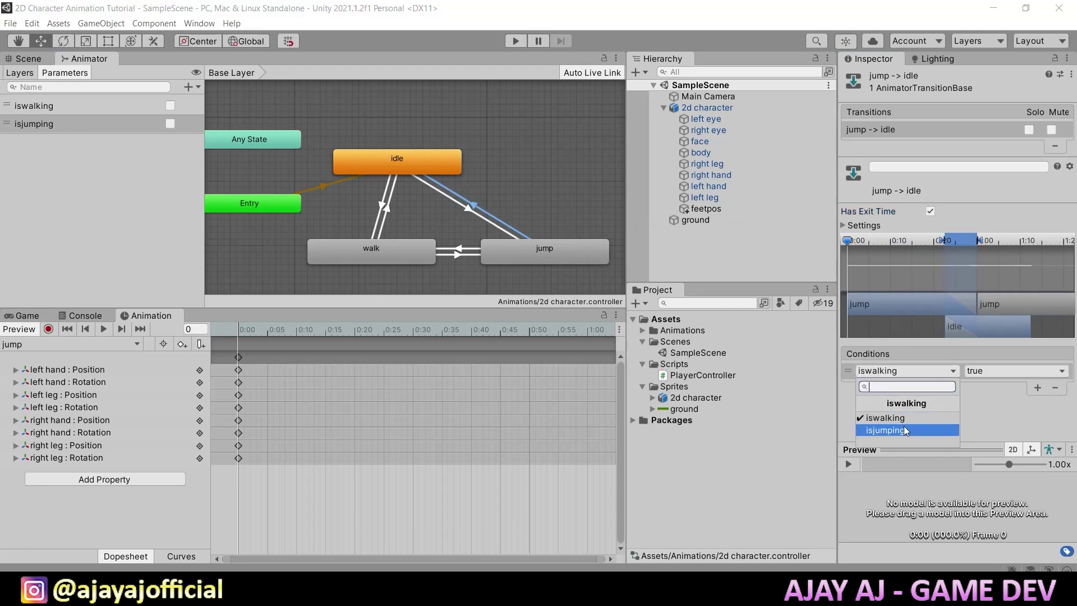
left_click(904, 430)
left_click(984, 371)
left_click(989, 400)
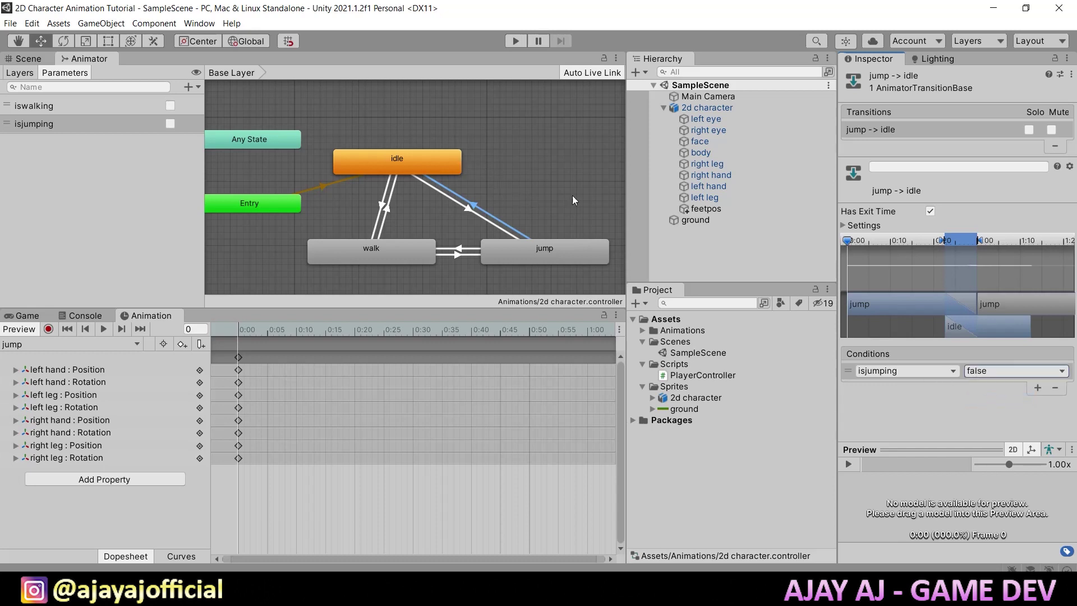
left_click(1037, 387)
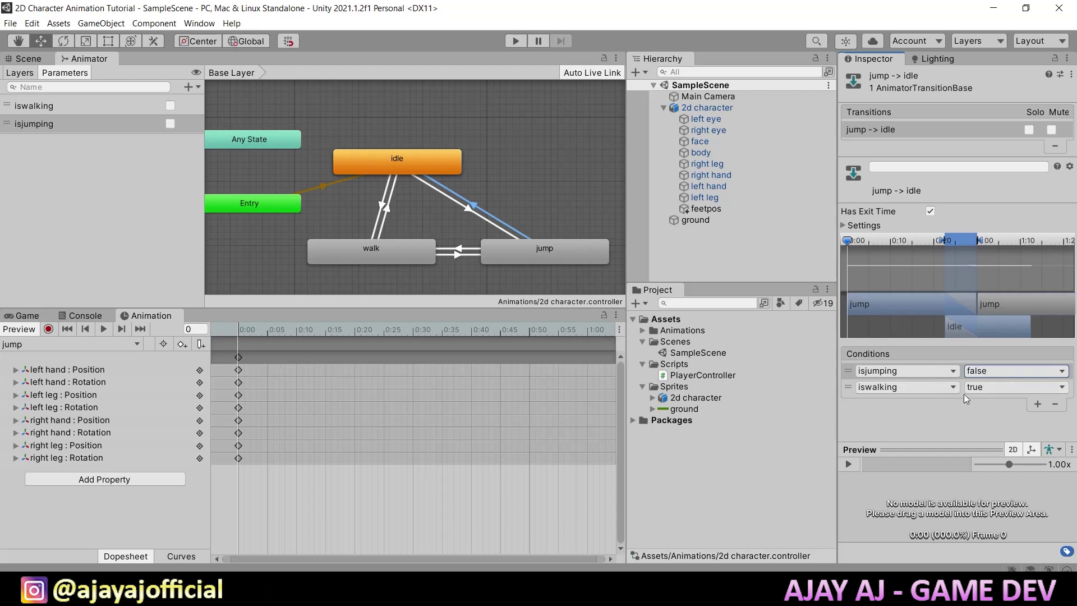
left_click(1026, 389)
left_click(1009, 416)
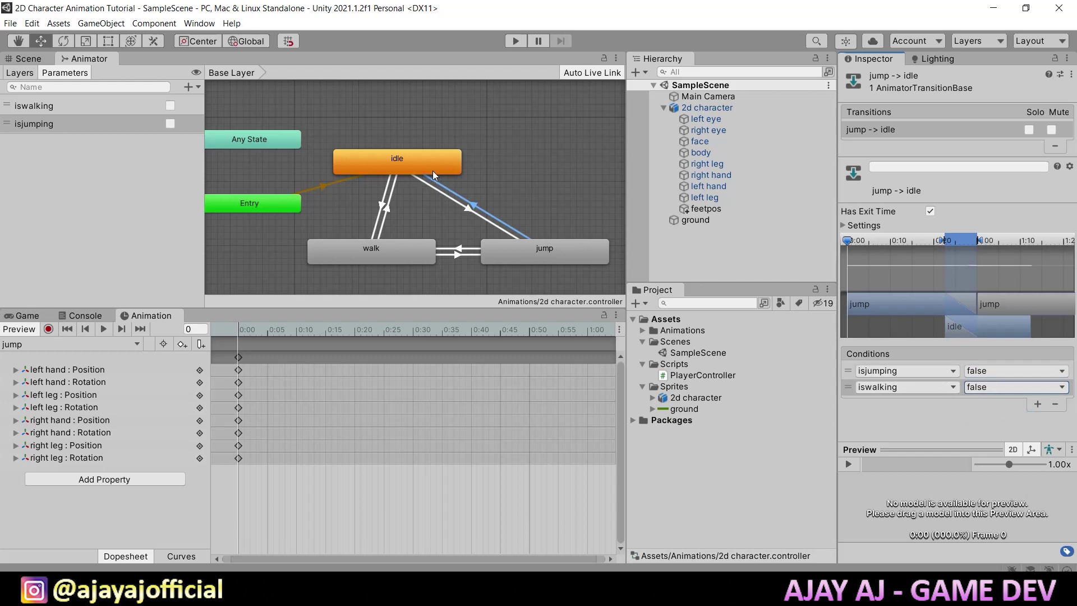
Make walk→jump require isjumping true with Has Exit Time off.
left_click(401, 256)
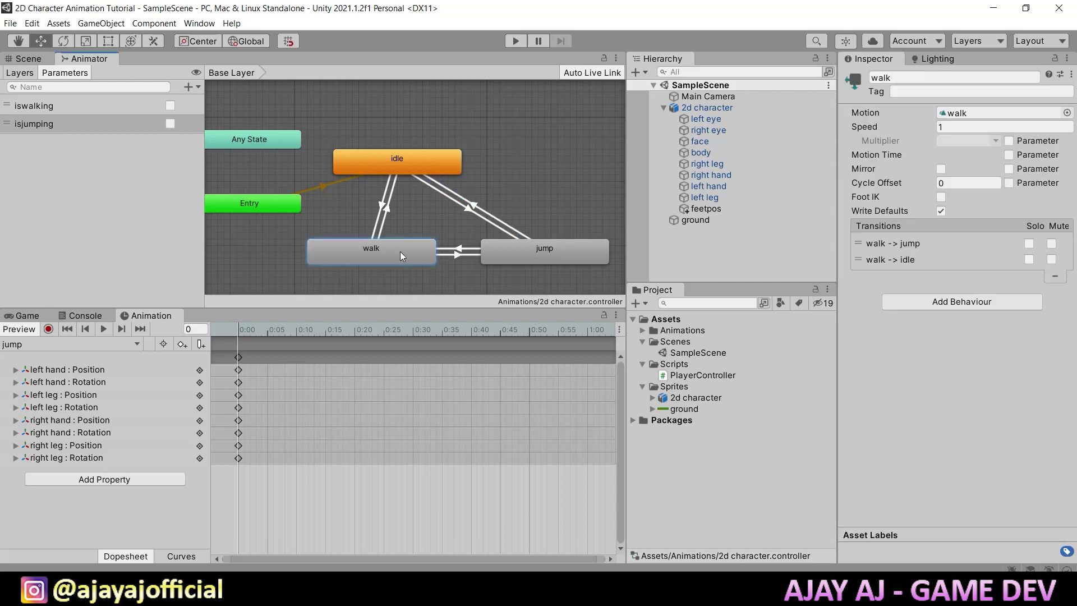
left_click(461, 254)
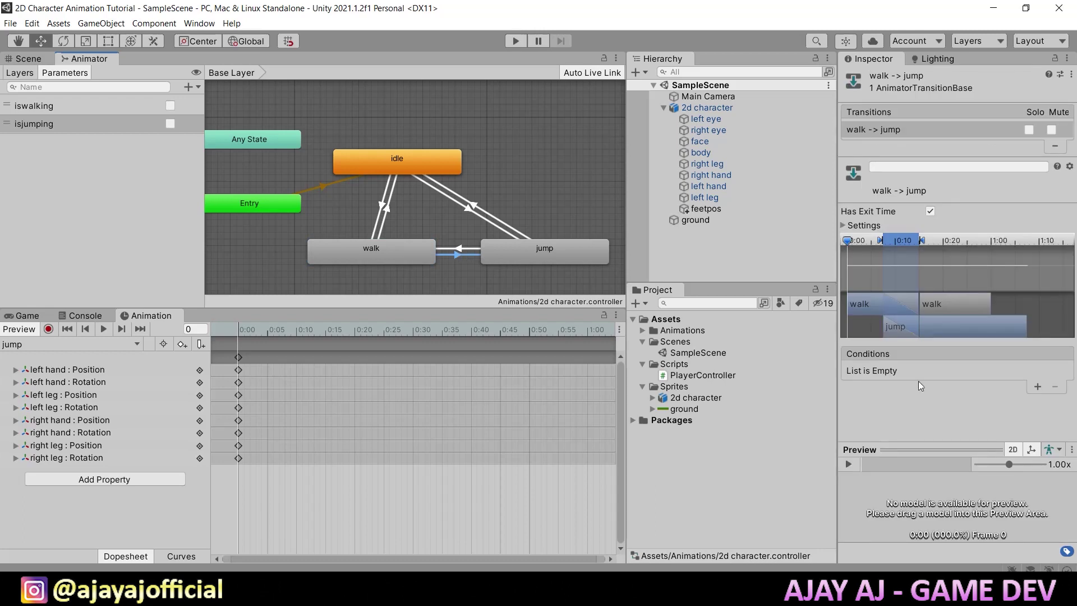
left_click(1038, 387)
left_click(923, 371)
left_click(906, 427)
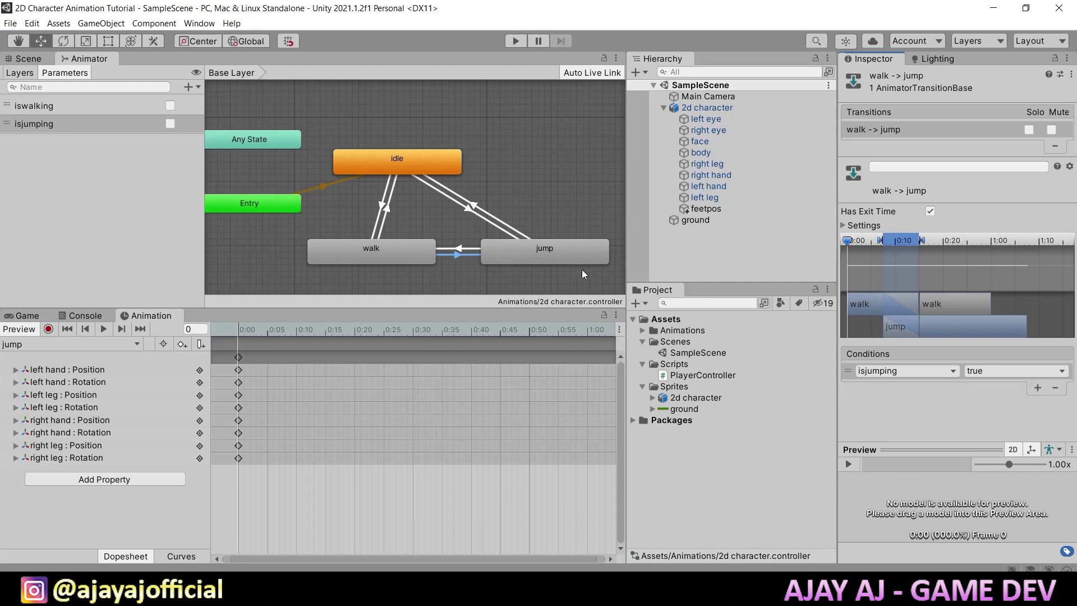
left_click(930, 211)
Turn off exit time on jump→walk and require iswalking true and isjumping false.
left_click(591, 248)
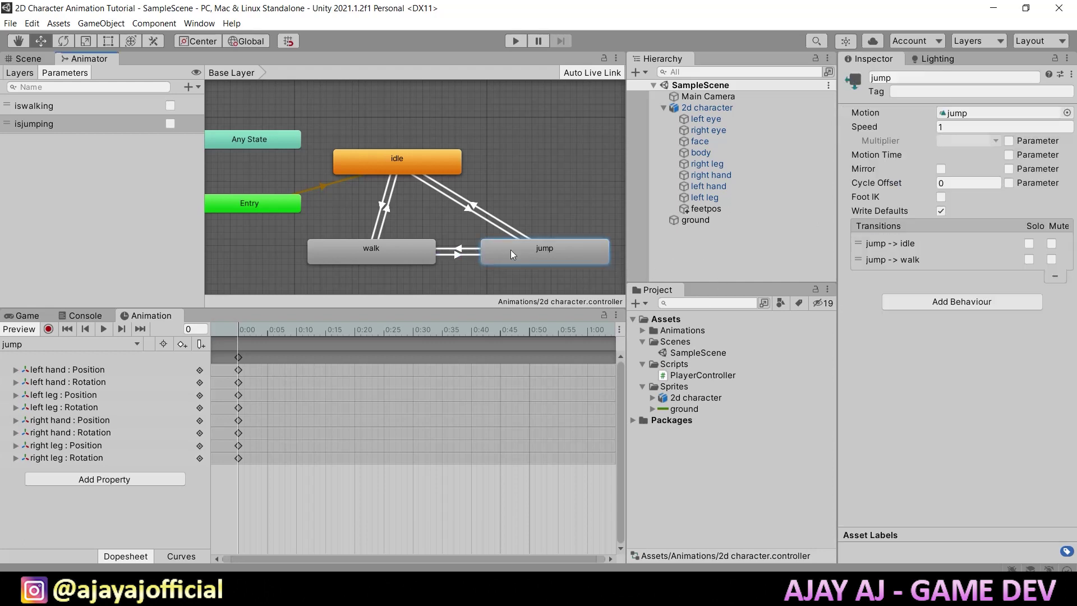
left_click(460, 248)
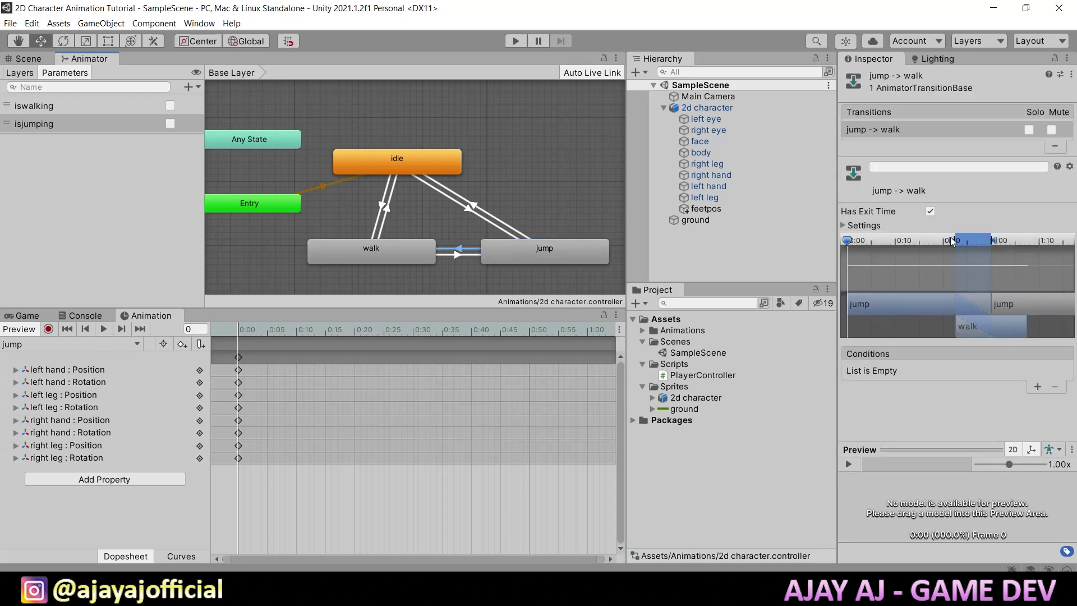
left_click(930, 211)
left_click(1037, 387)
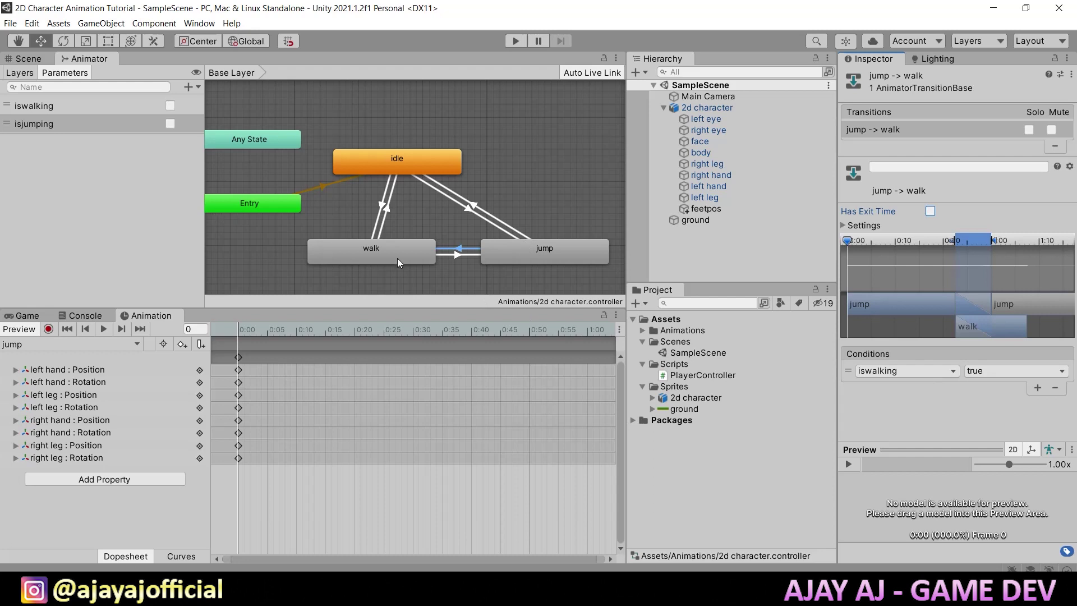
left_click(1035, 388)
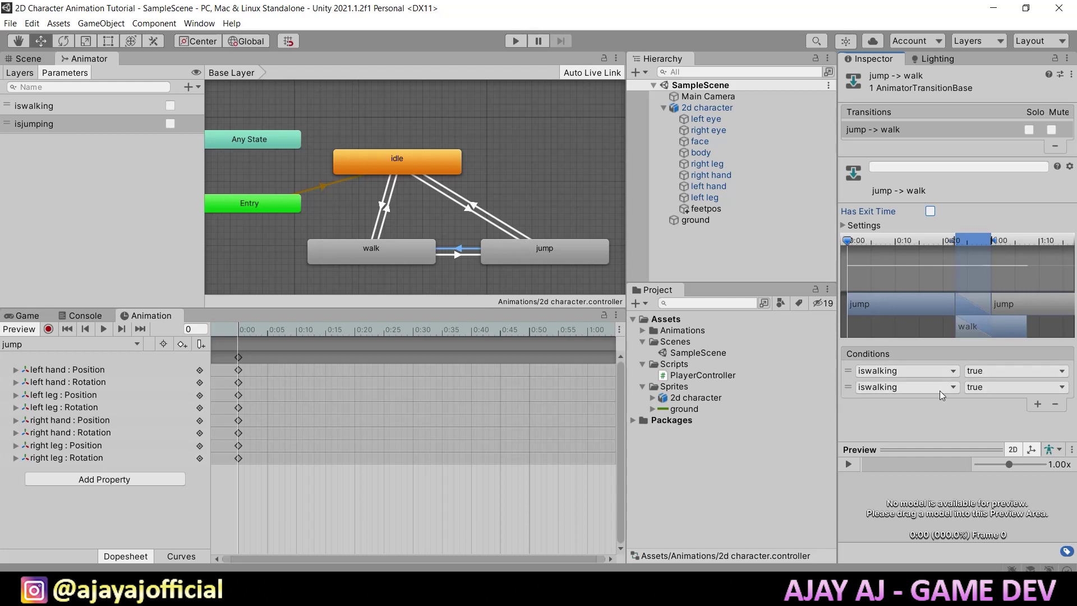
left_click(925, 387)
left_click(913, 443)
left_click(995, 388)
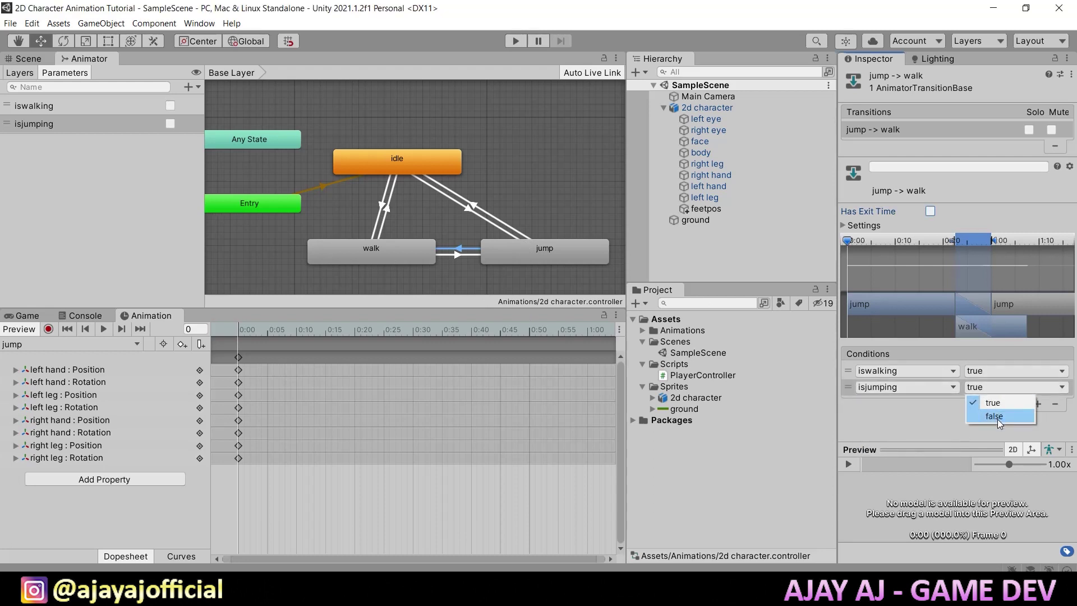
left_click(997, 419)
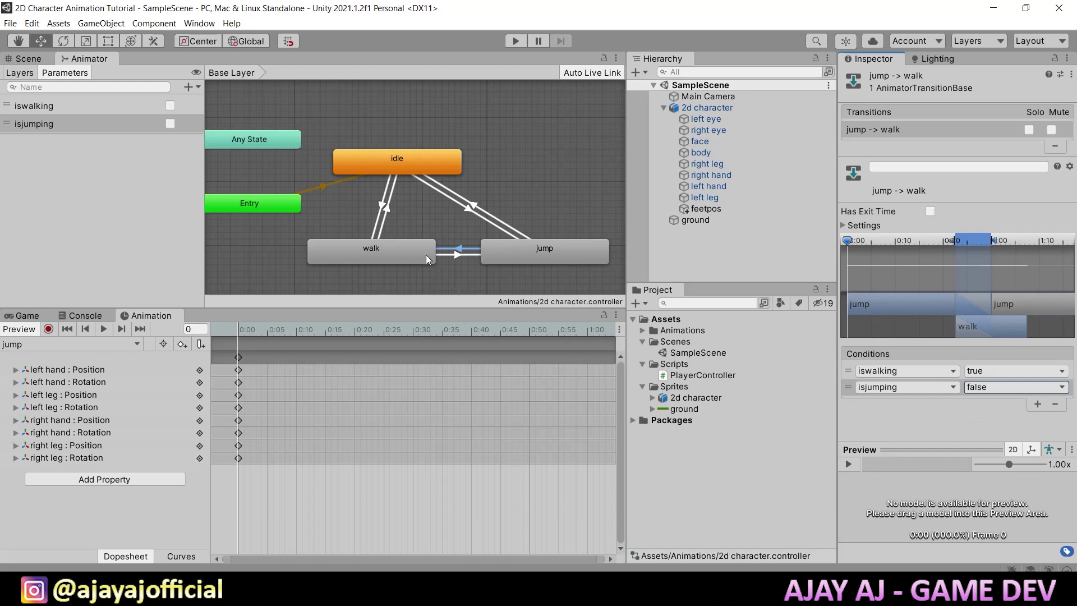
Add a second walk→jump condition requiring iswalking false.
left_click(455, 255)
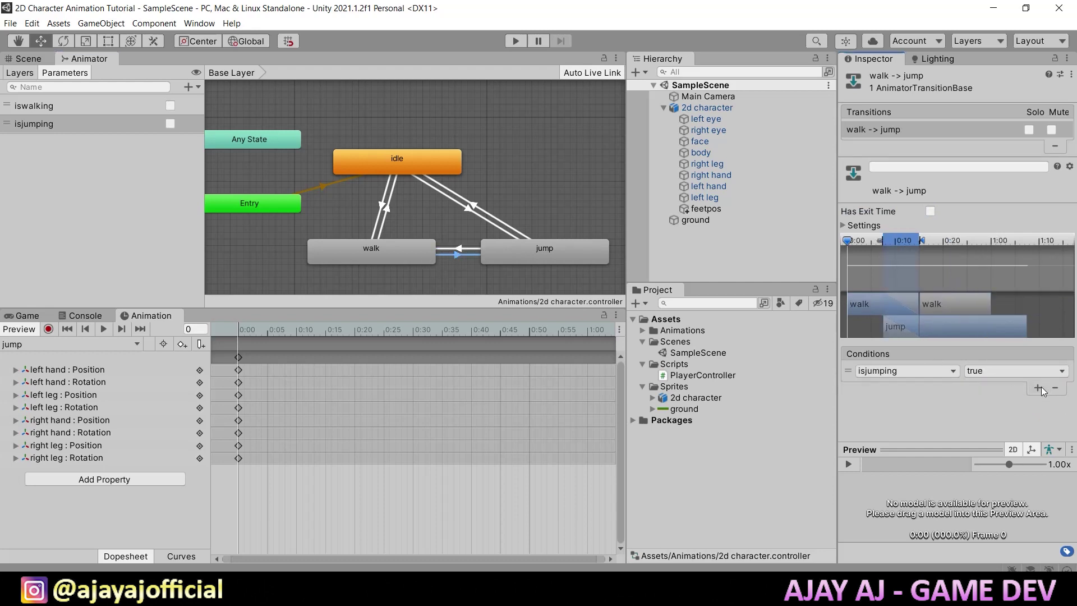
left_click(1040, 388)
left_click(1000, 393)
left_click(994, 416)
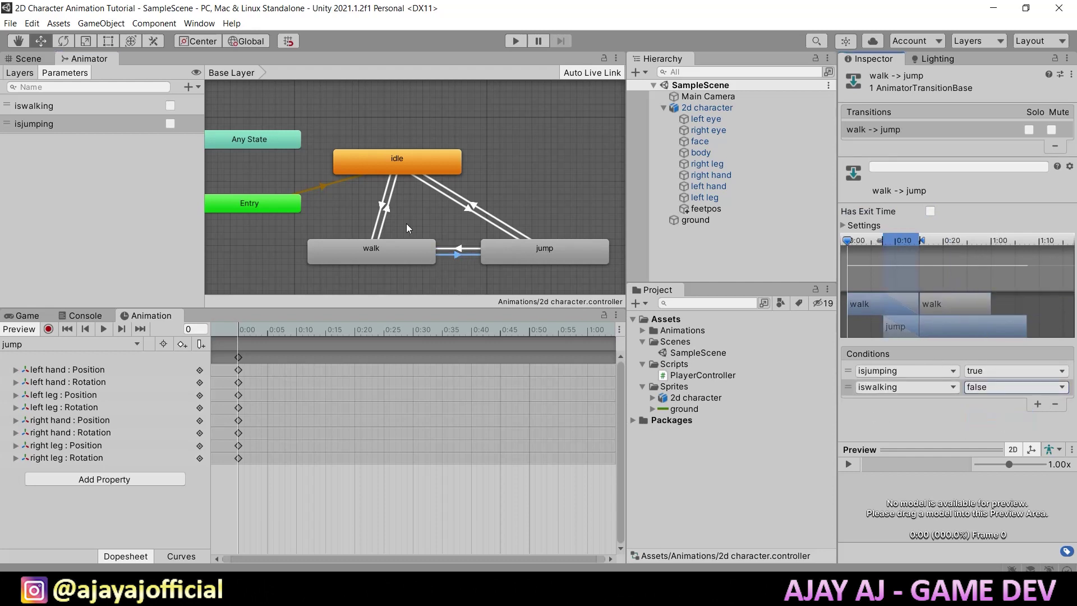
left_click(390, 207)
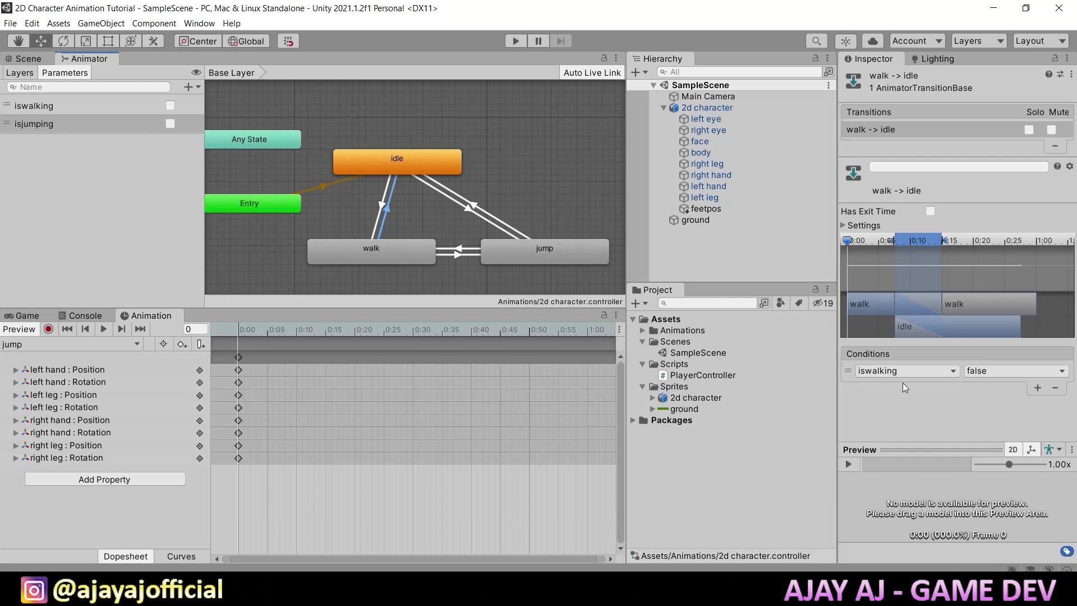
Add an isjumping = false condition to the walk-to-idle transition.
left_click(1038, 388)
left_click(927, 386)
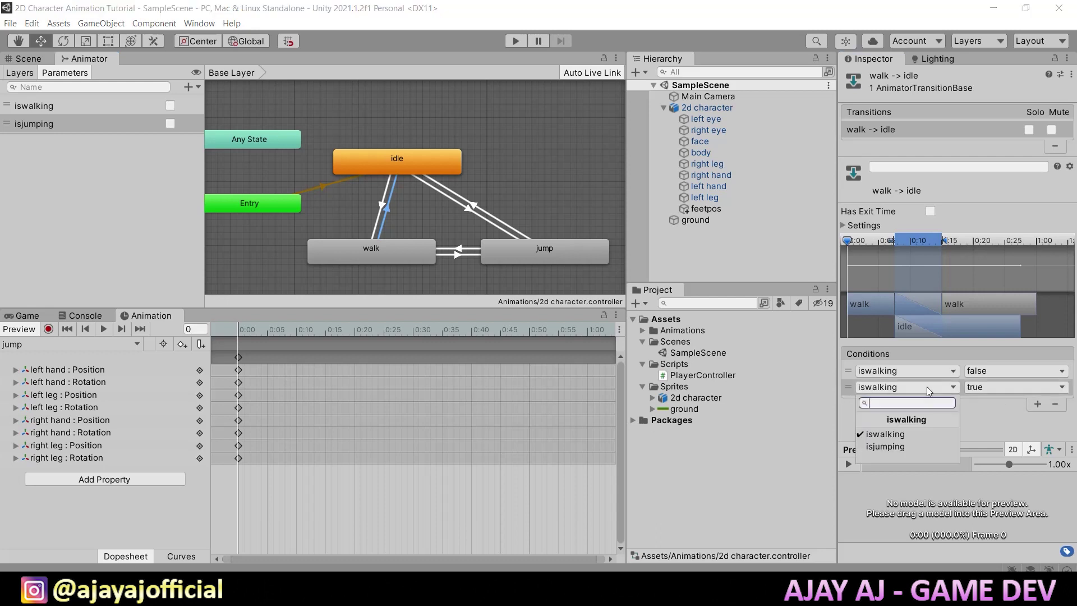
left_click(910, 446)
left_click(1009, 387)
left_click(993, 416)
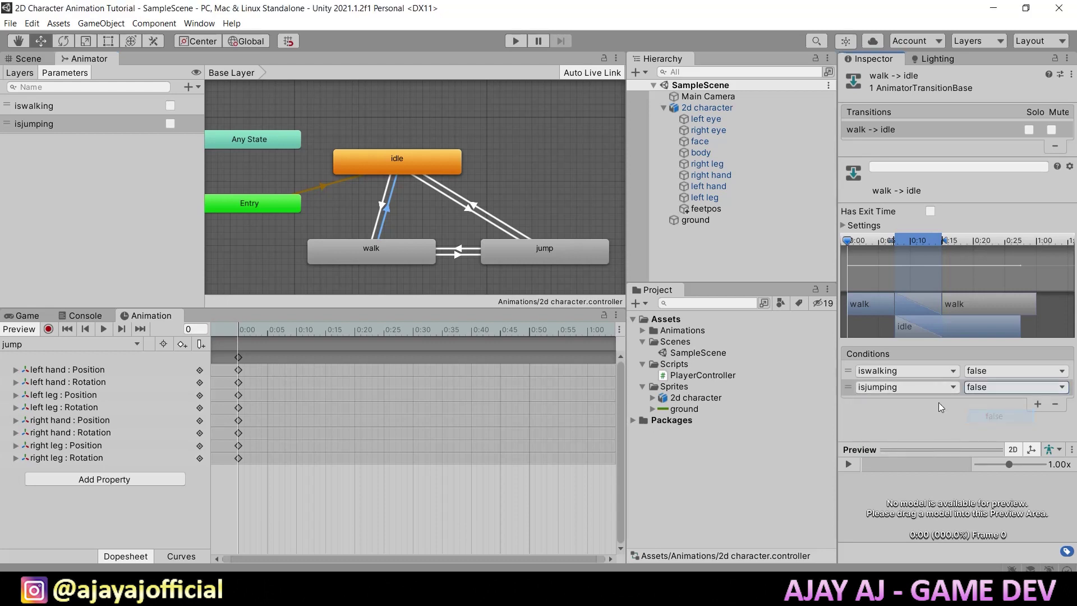
Add an isjumping = false condition to the idle-to-walk transition.
left_click(382, 207)
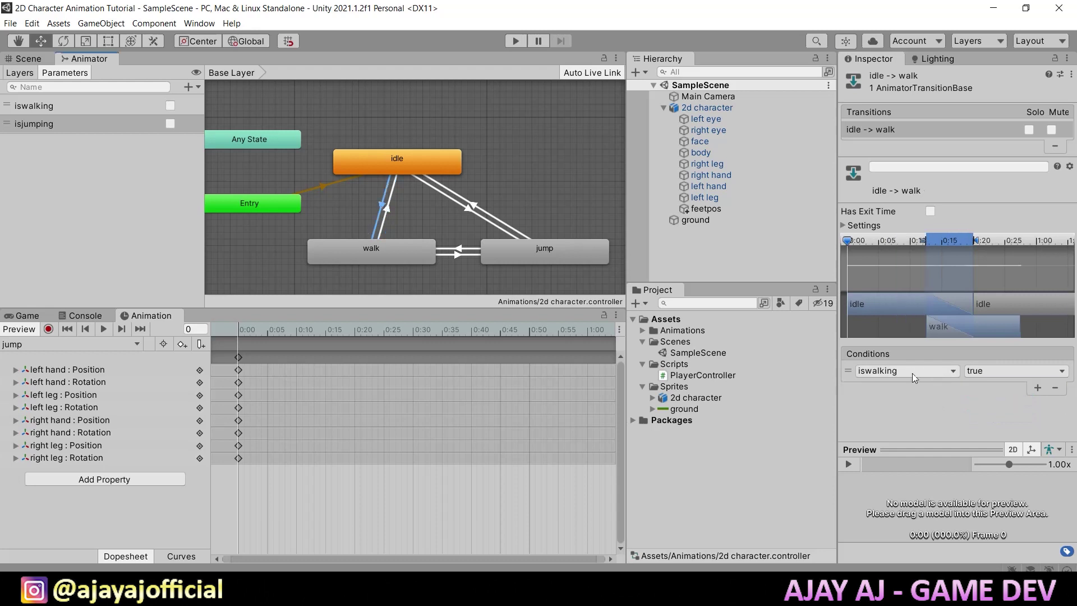
left_click(1036, 387)
left_click(906, 387)
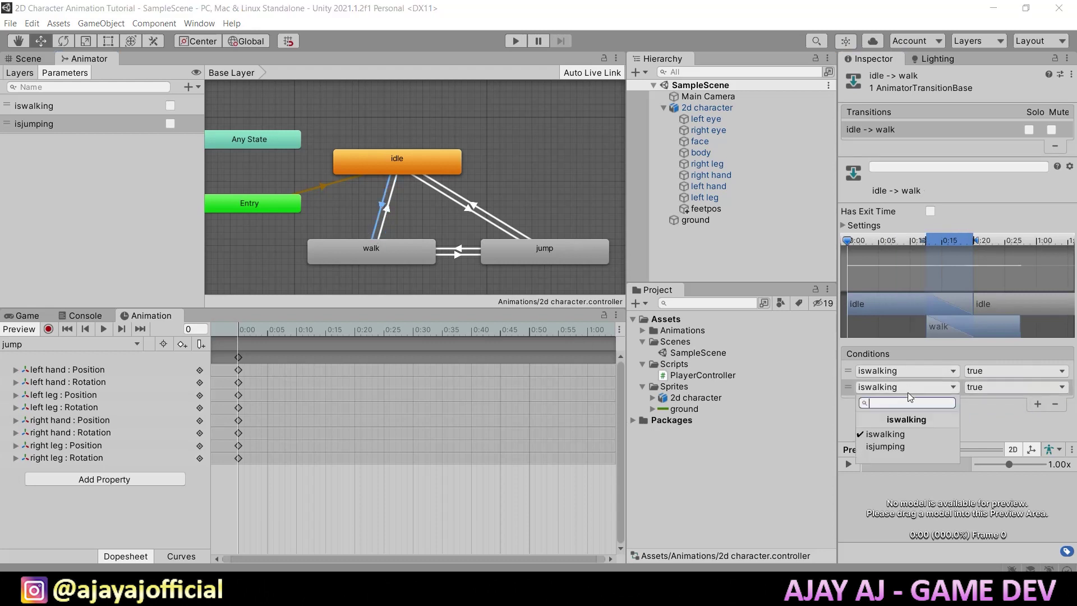
left_click(948, 433)
left_click(1009, 387)
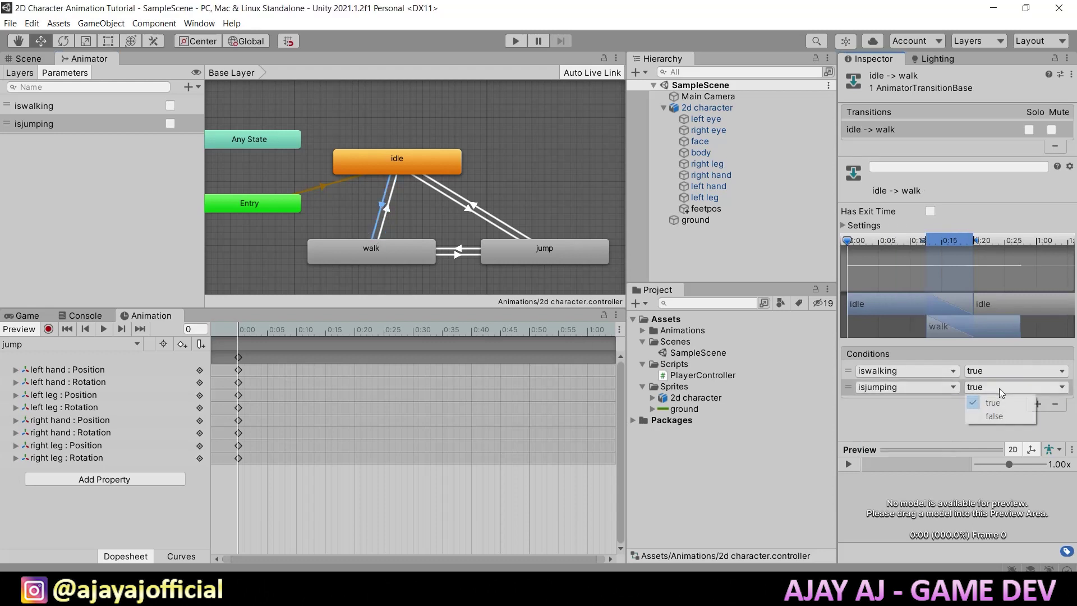
left_click(993, 417)
Make the idle-to-jump transition also require iswalking = false.
left_click(496, 216)
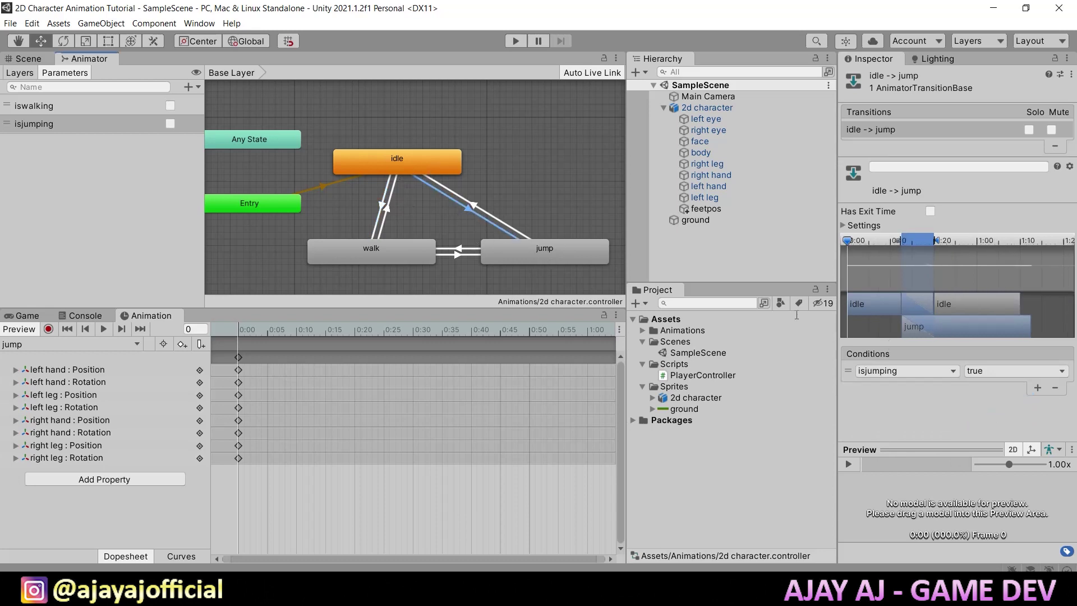
left_click(1037, 387)
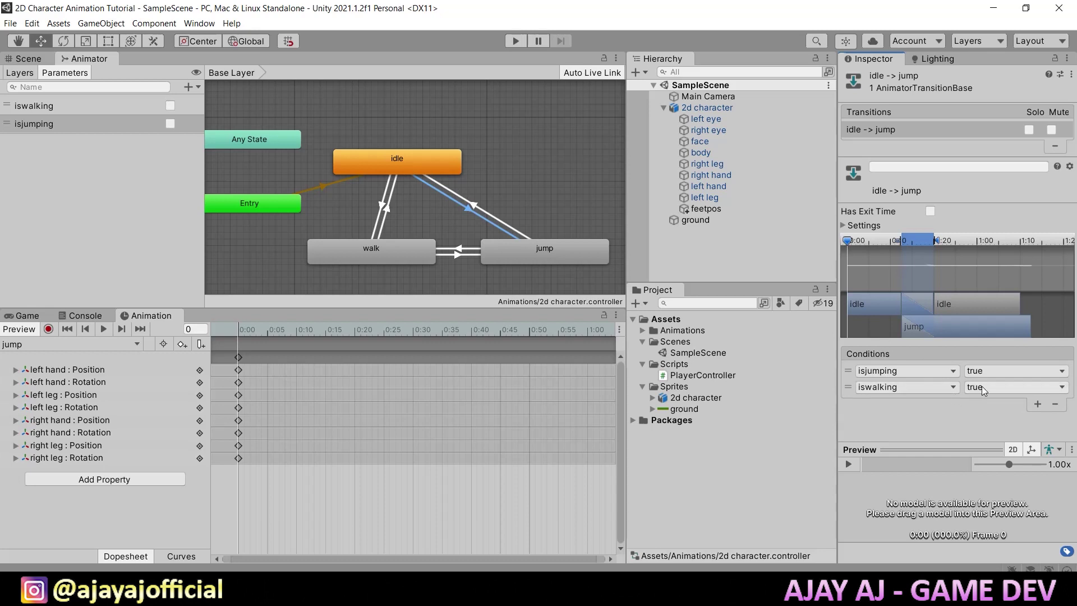
left_click(983, 387)
left_click(990, 416)
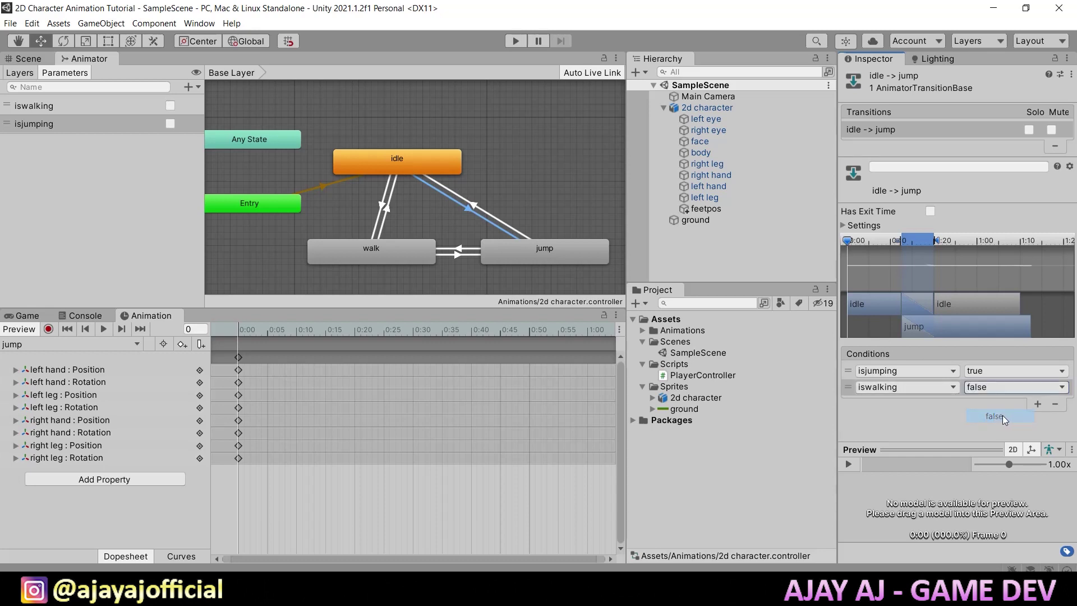
left_click(483, 208)
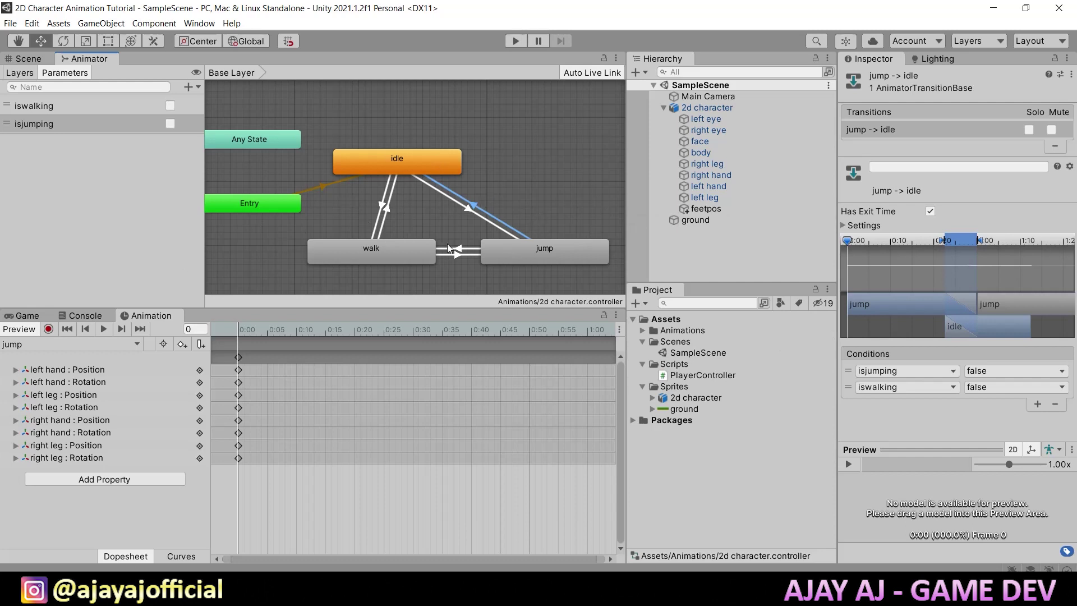
Reposition the walk and jump states and turn off Has Exit Time on jump-to-idle.
left_click_drag(419, 244, 388, 250)
left_click_drag(533, 261, 526, 275)
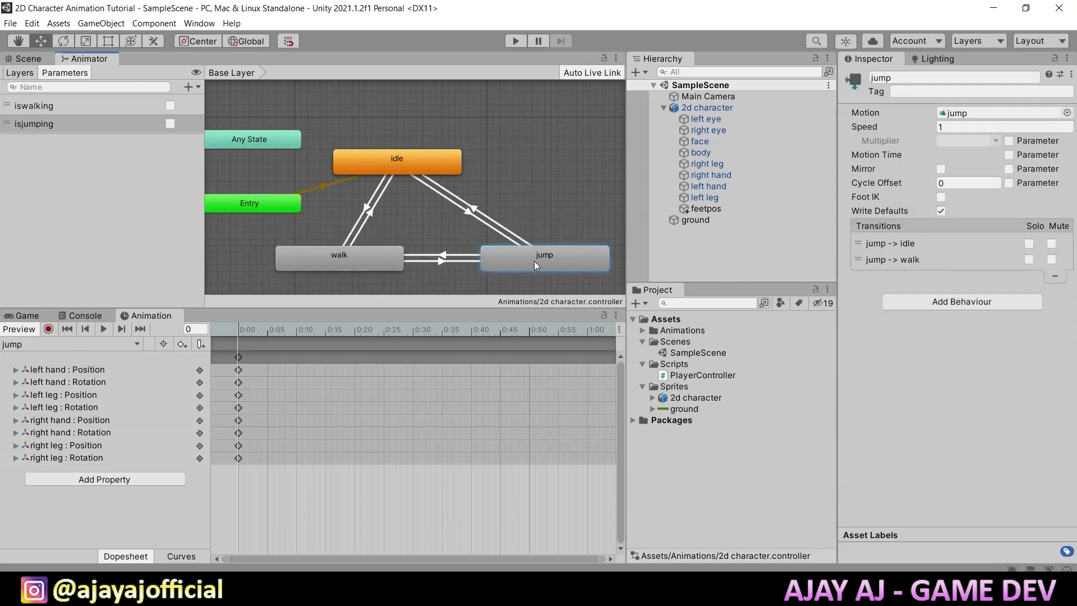
left_click(466, 213)
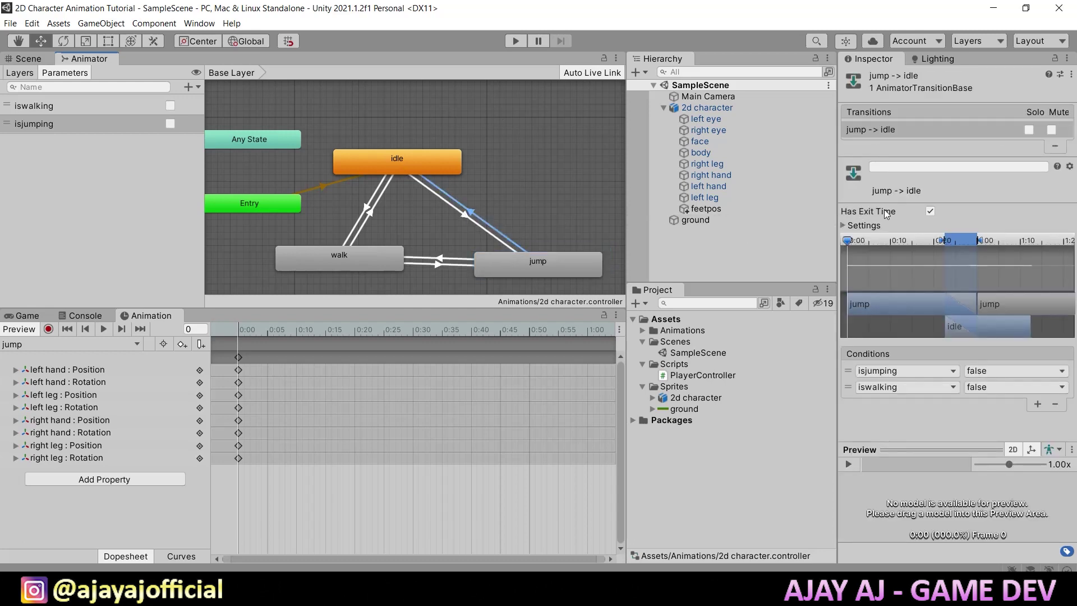
left_click(930, 211)
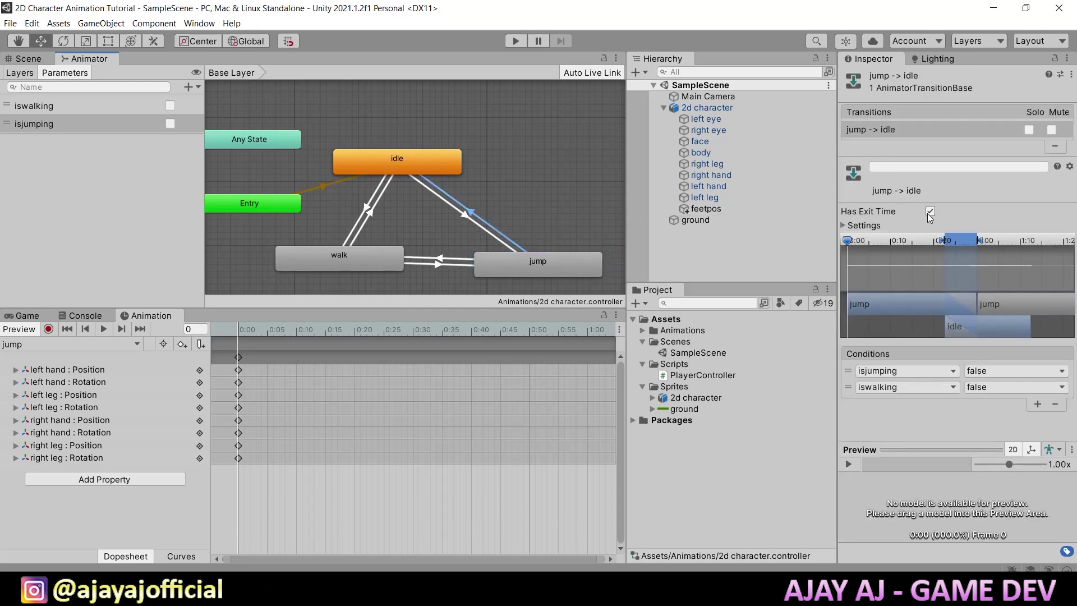
Review the idle, walk and jump transition conditions, then open the 2d character's PlayerController script.
left_click(469, 225)
left_click(446, 256)
left_click(440, 258)
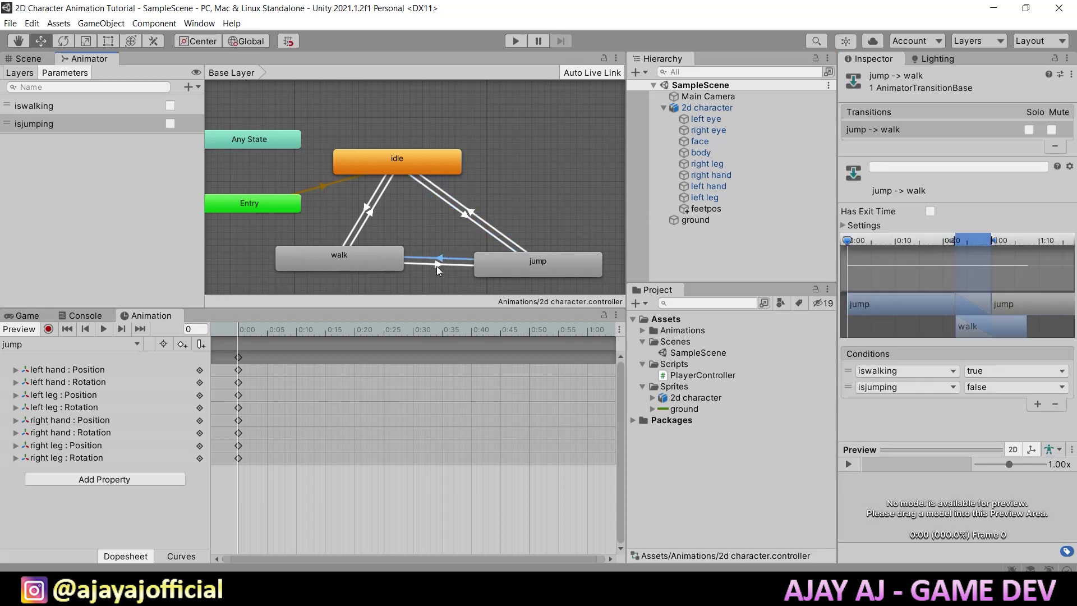
left_click(436, 265)
left_click(369, 215)
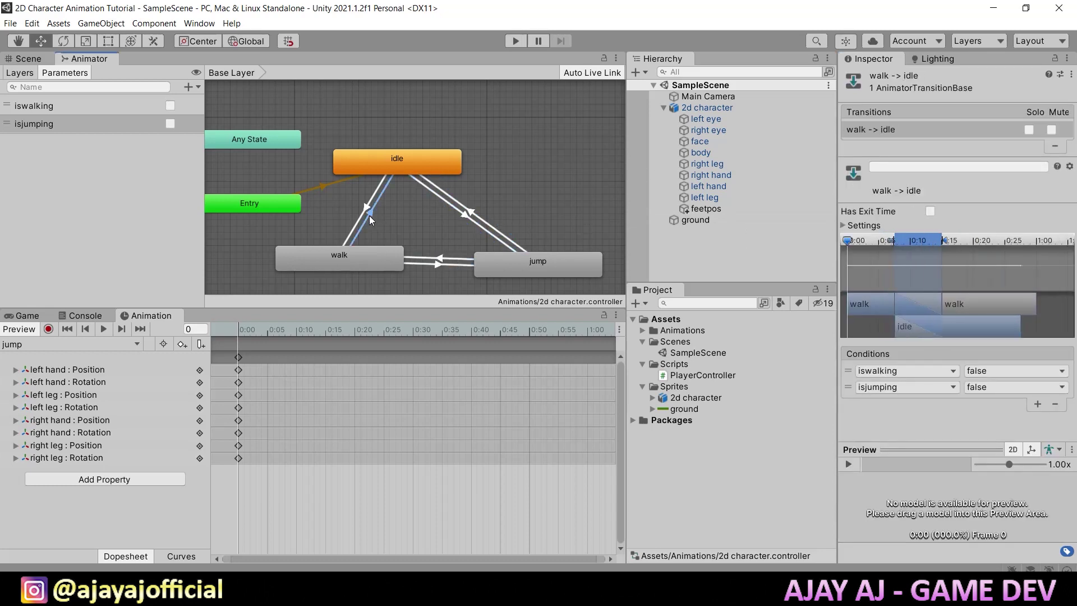
left_click(362, 211)
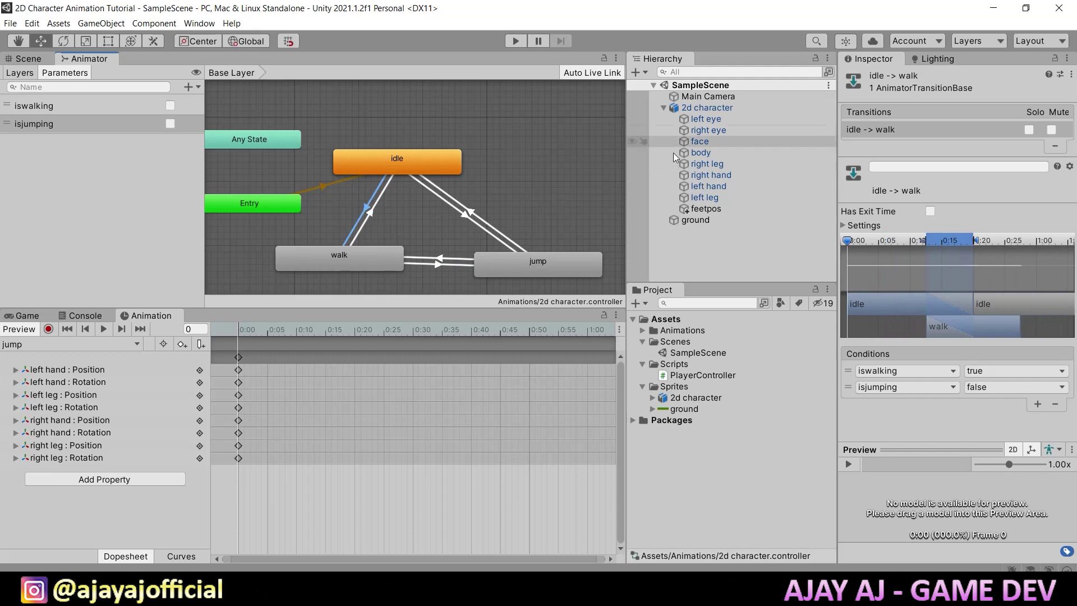
left_click(726, 110)
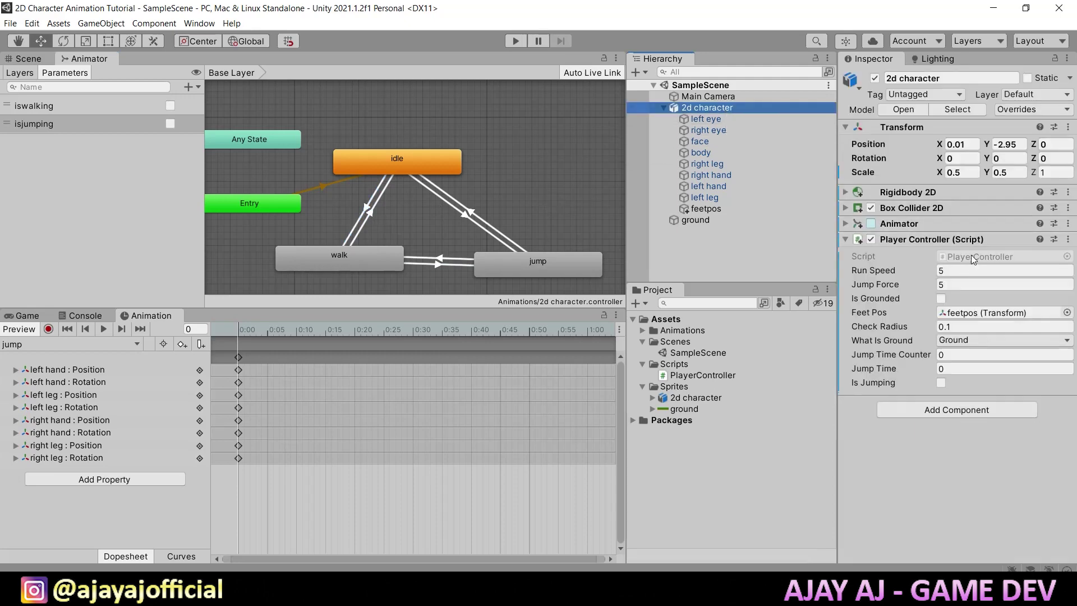
double_click(974, 255)
Scroll PlayerController.cs down until FixedUpdate and Update are visible.
scroll(547, 343, "down", 2)
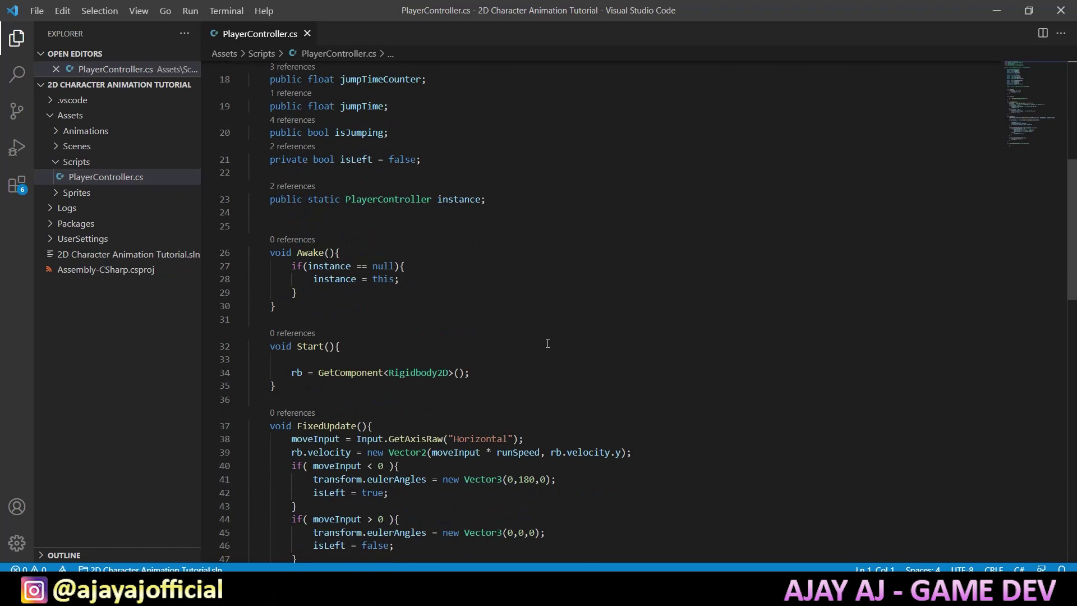
scroll(547, 342, "down", 2)
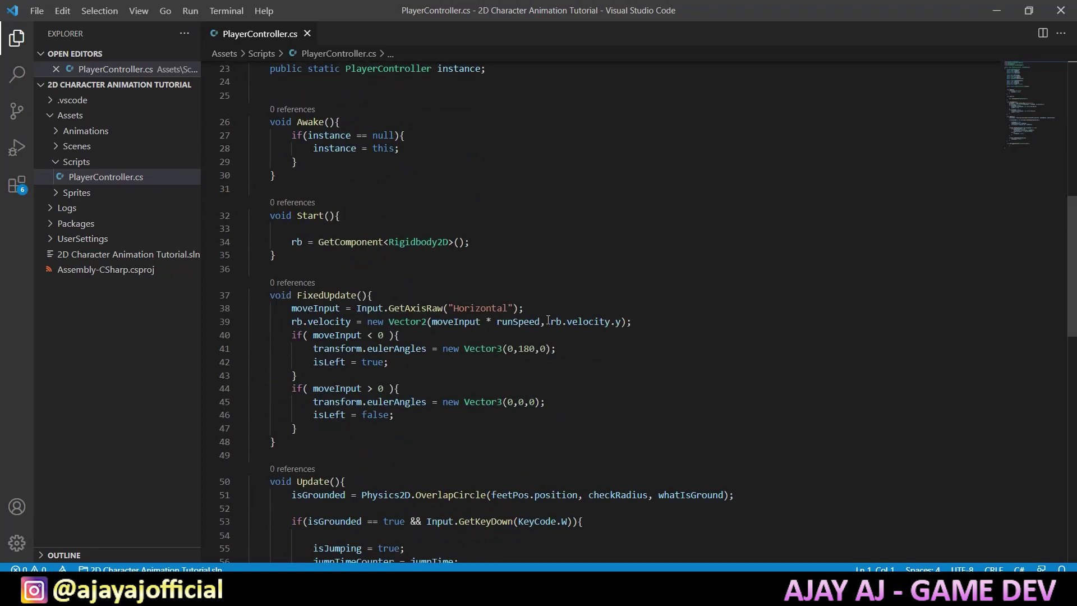
left_click_drag(524, 309, 348, 295)
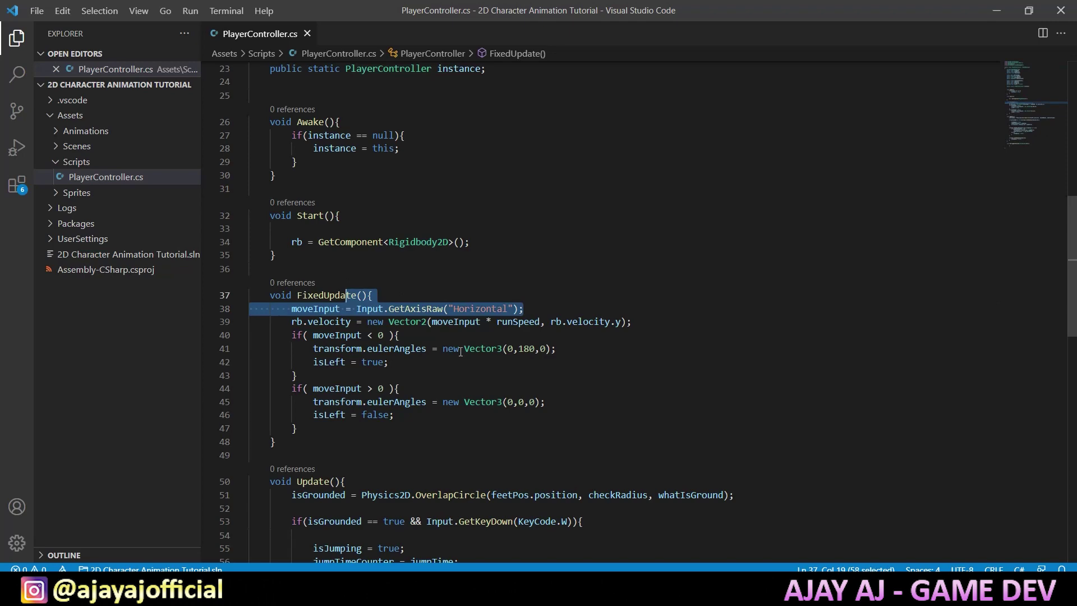
left_click(365, 361)
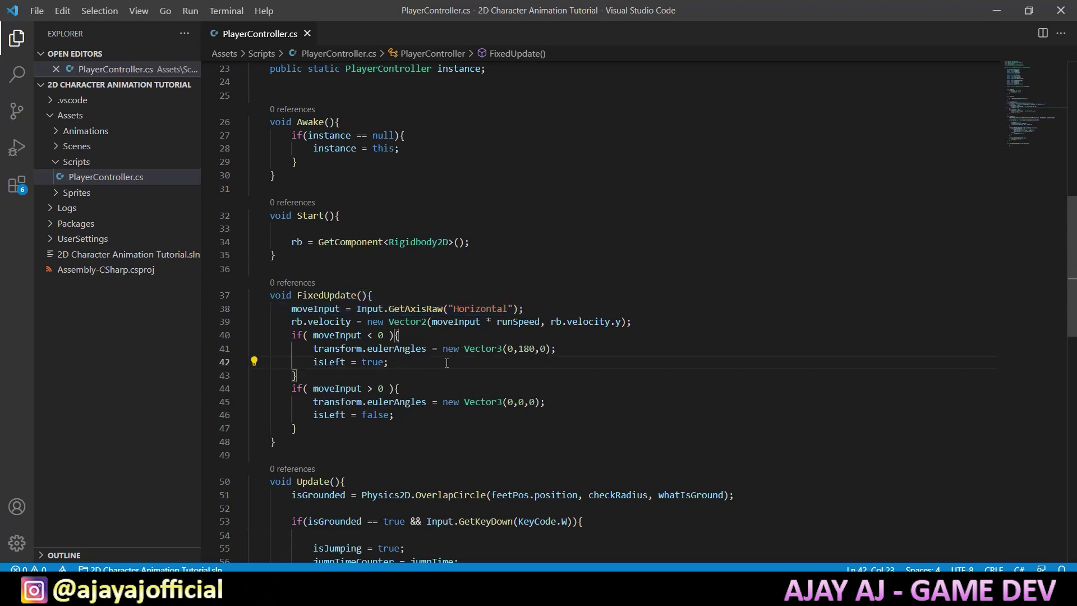
scroll(371, 372, "down", 2)
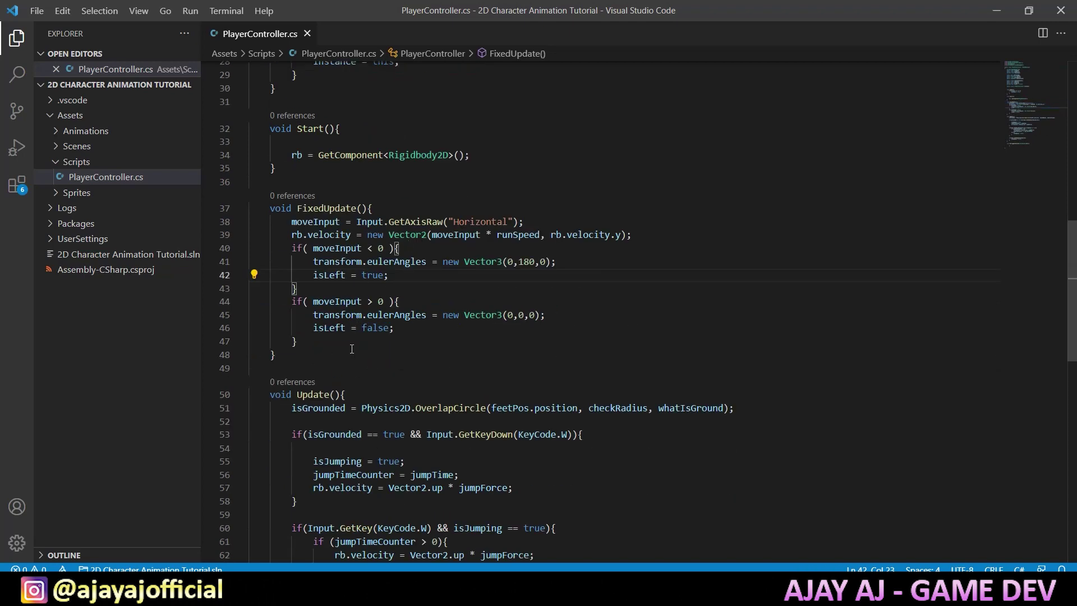
Write an if (moveInput != 0) condition after FixedUpdate's second if block.
left_click(351, 343)
key("Return")
key("Return")
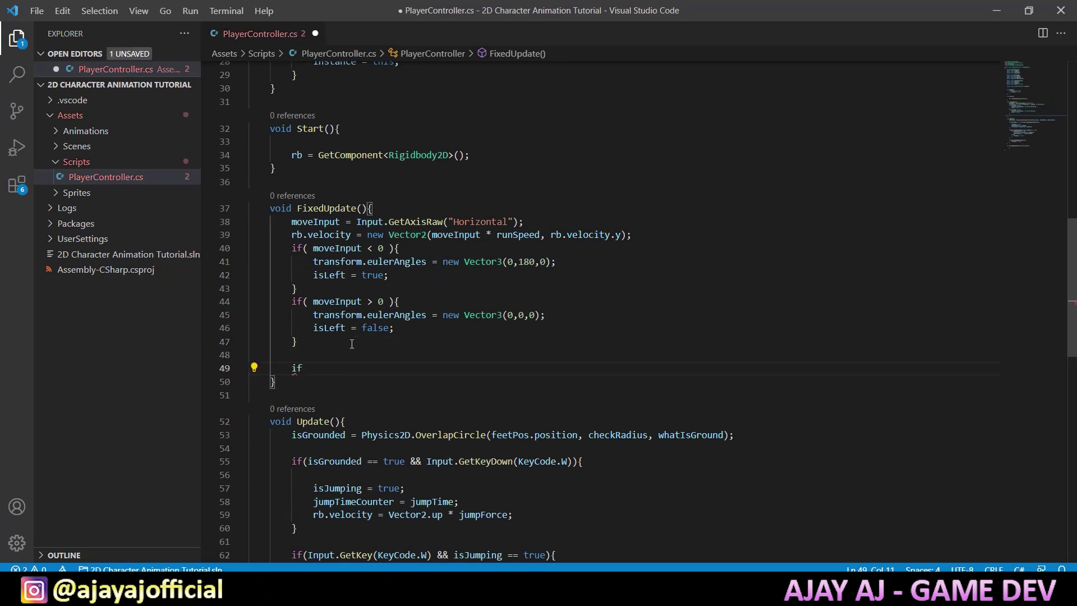
type("if(mov")
key("Return")
type("<")
key("BackSpace")
type("!= ")
type("0")
Give the new if statement an empty brace block, then scroll up to the field declarations.
left_click(394, 368)
key("Return")
type("{")
key("Return")
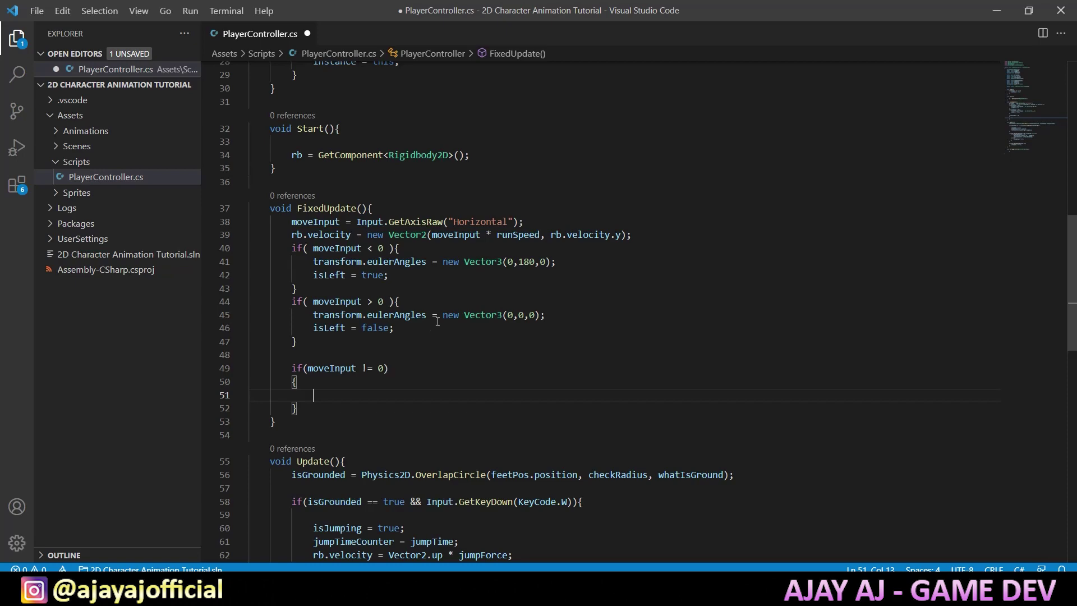
scroll(404, 309, "up", 3)
scroll(410, 269, "up", 4)
scroll(415, 244, "up", 2)
scroll(418, 168, "down", 3)
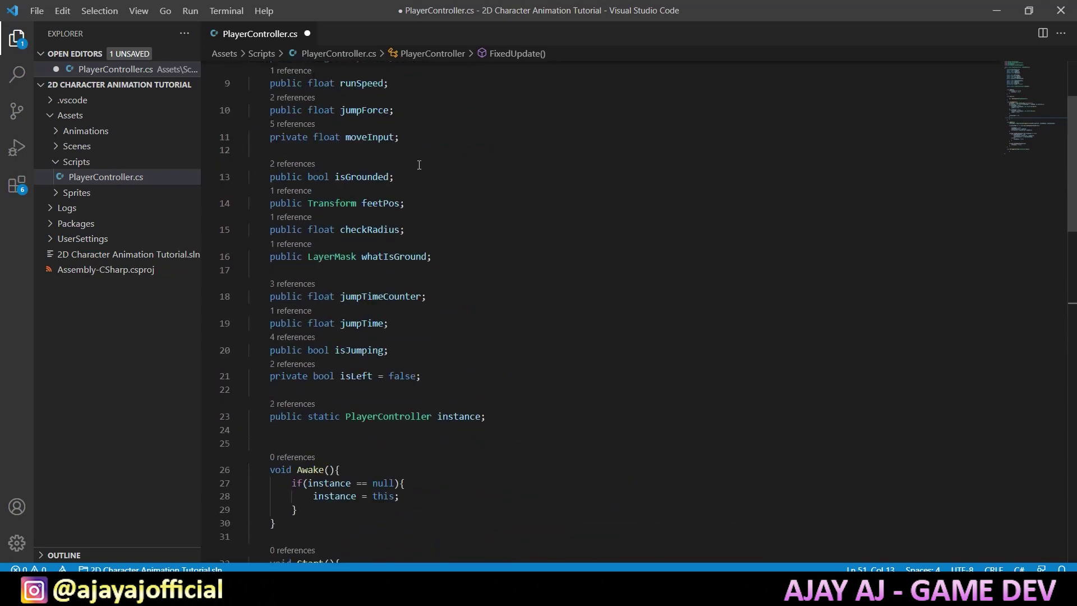
Declare 'public Animator anim;' on a new line after the isLeft variable.
left_click(442, 376)
key("Return")
type("pu")
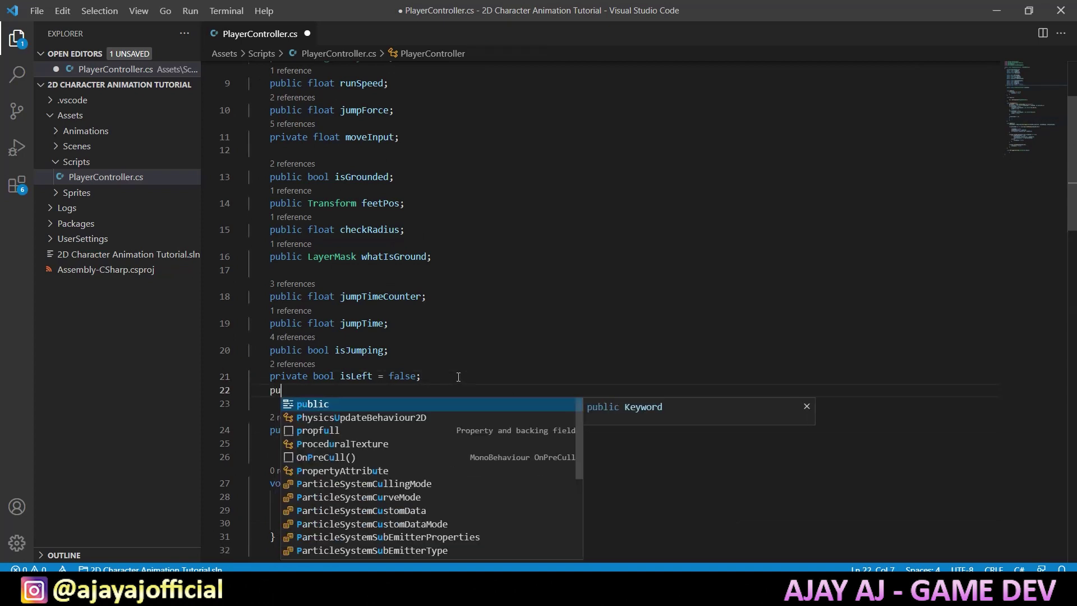
type("blic Anima")
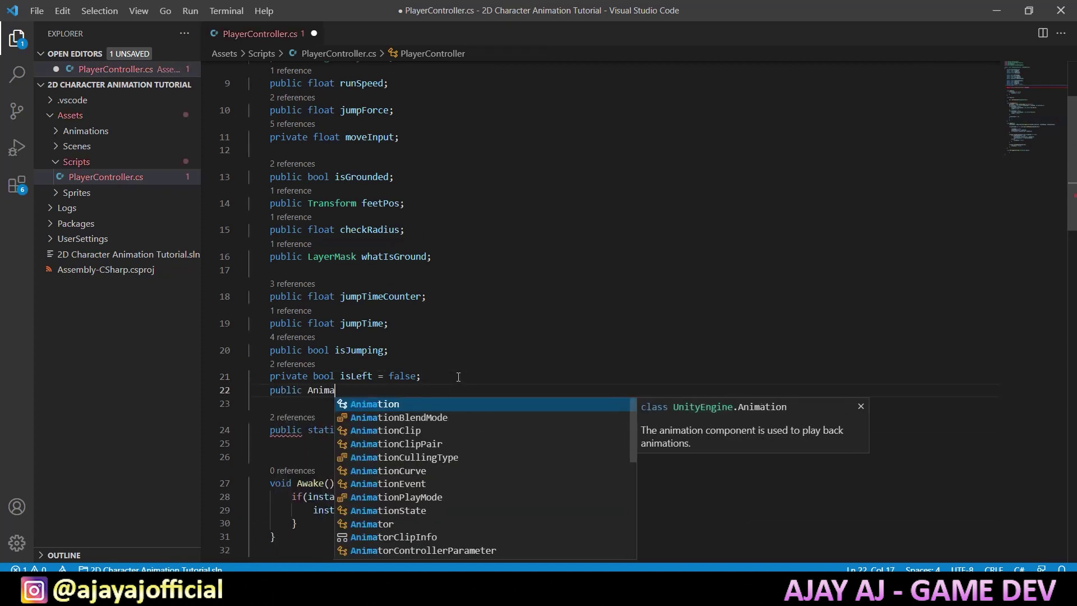
type("tor an")
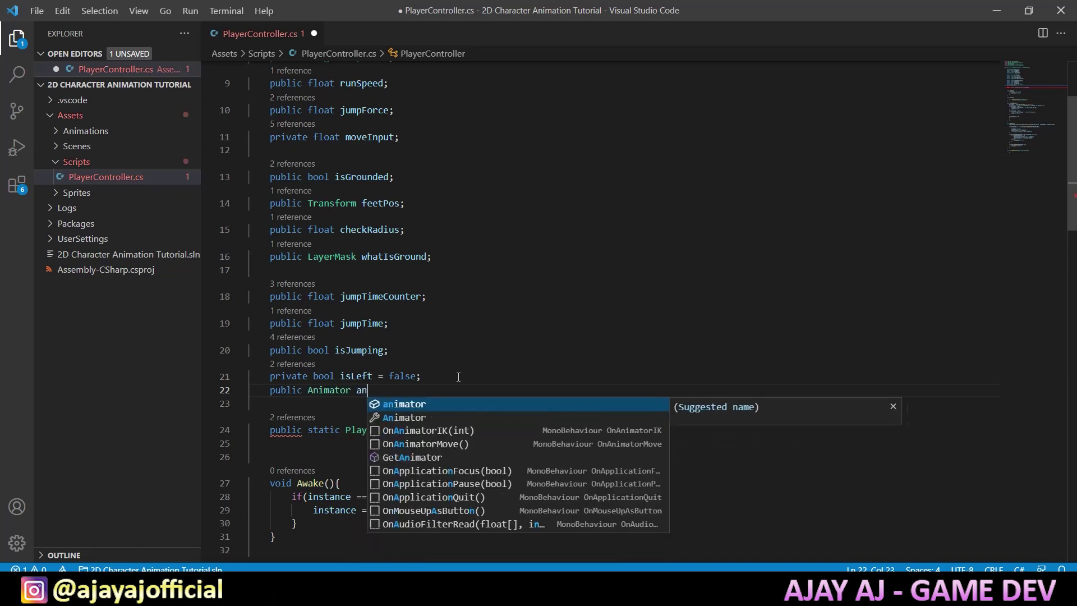
type("im")
key("Escape")
type(";")
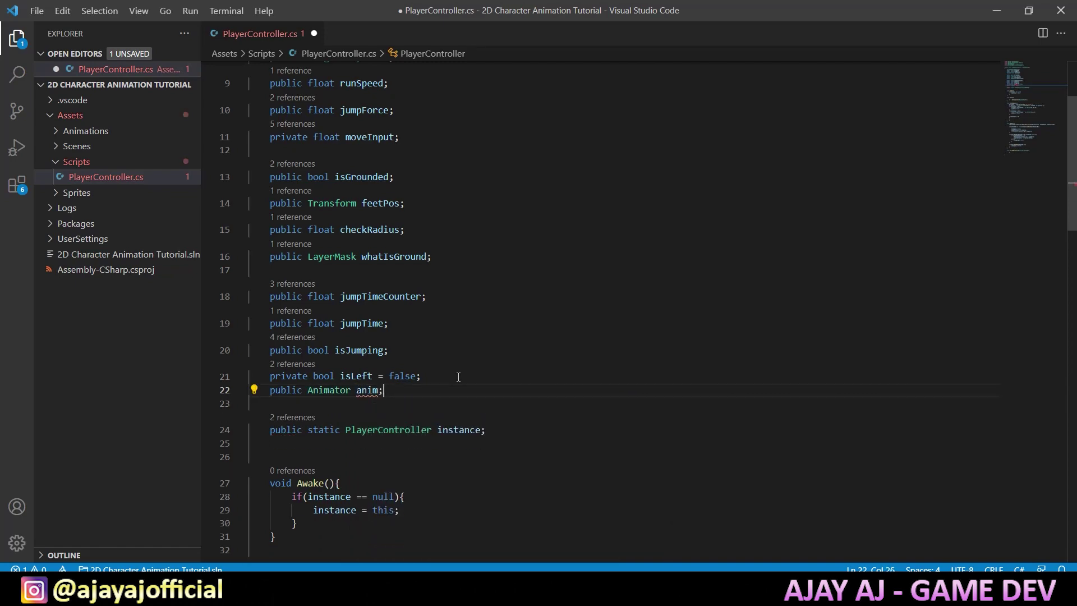
scroll(432, 348, "down", 3)
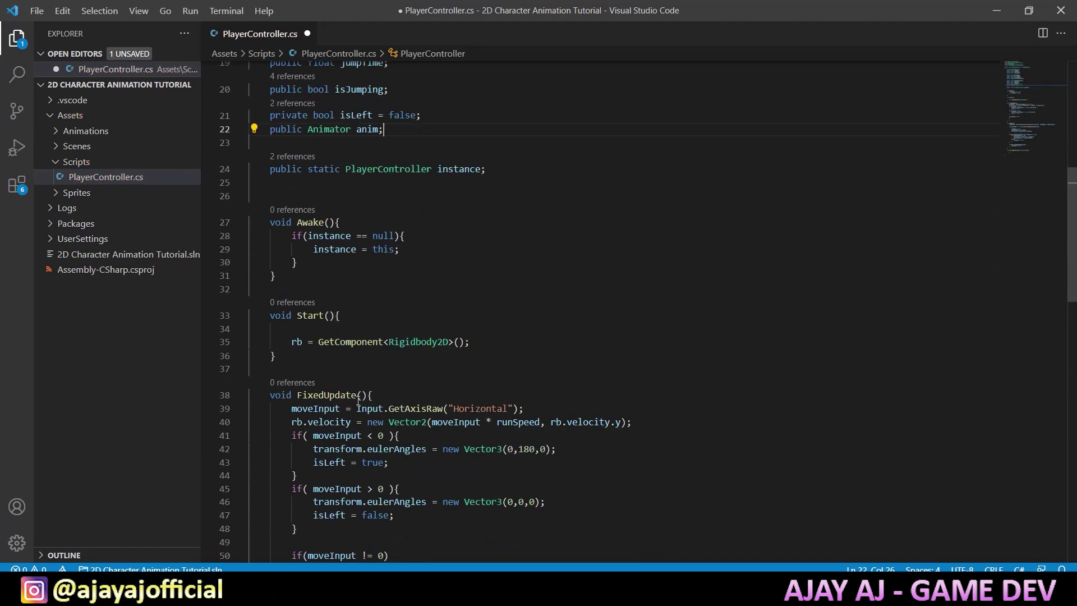
scroll(407, 323, "down", 5)
scroll(406, 323, "down", 1)
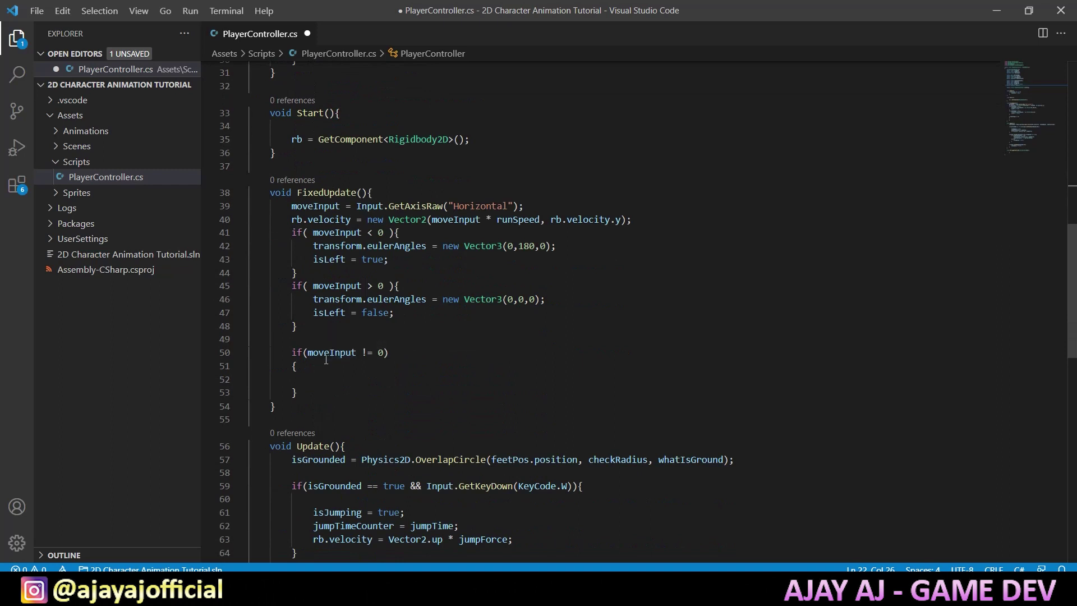
Put anim.SetBool("iswalking",true); inside the if (moveInput != 0) block.
left_click(387, 378)
type("anim")
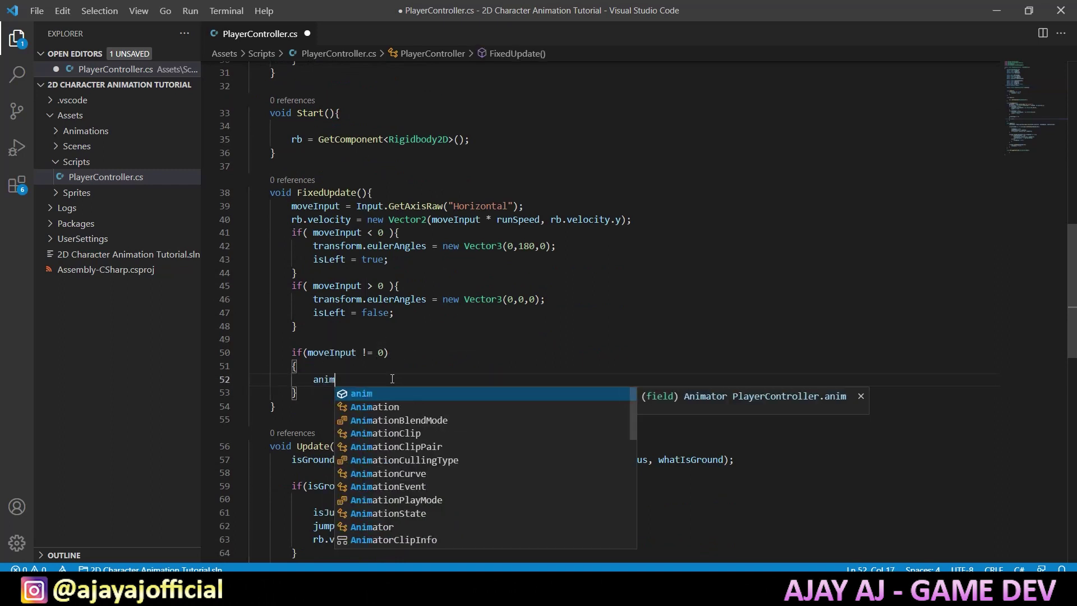
key("Escape")
type(".Set")
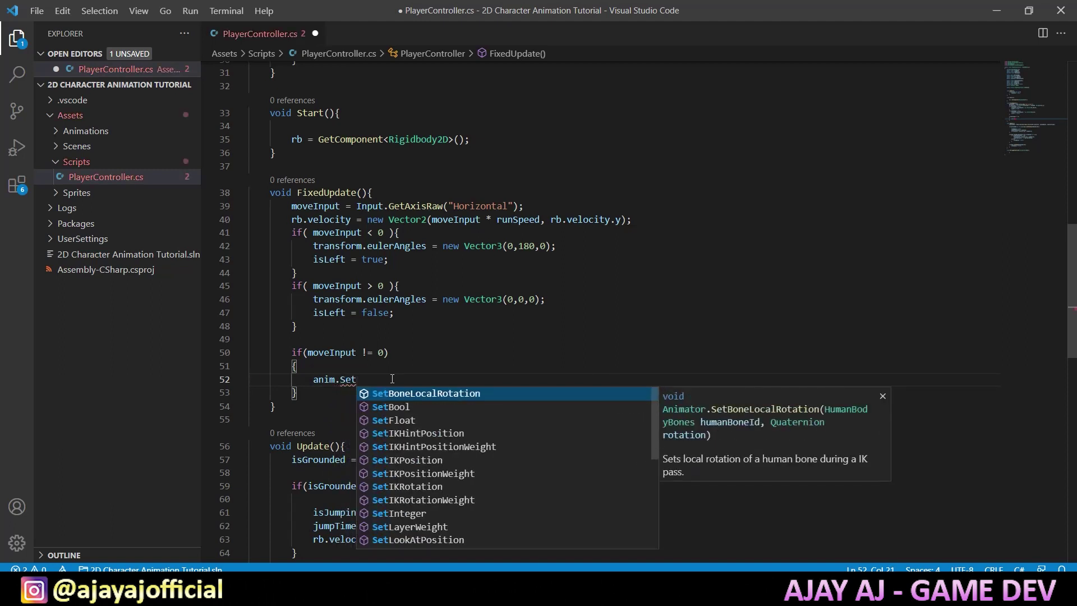
type("B")
key("Down")
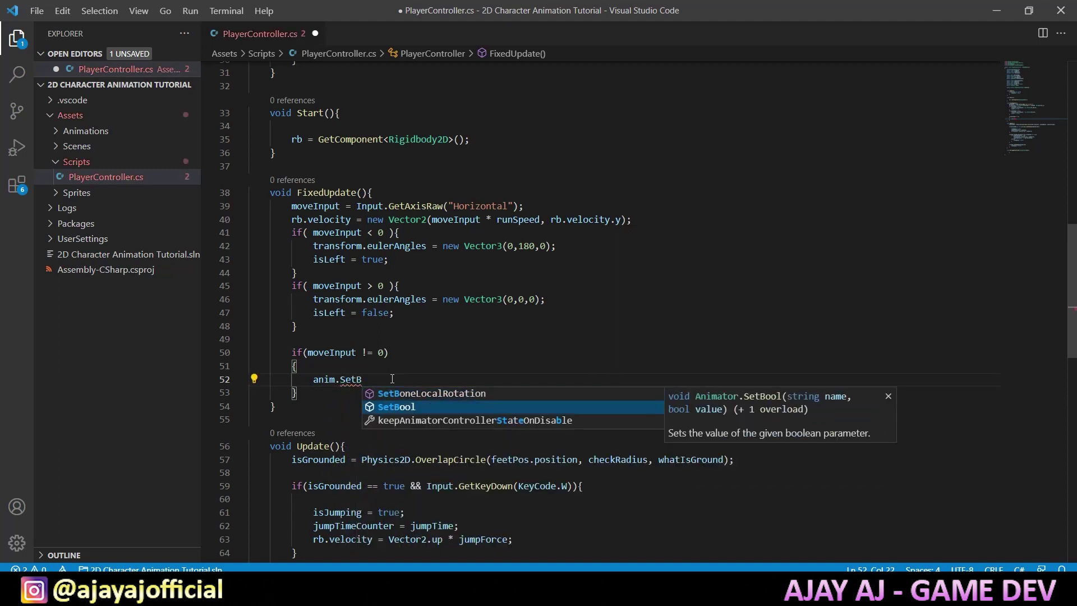
key("Return")
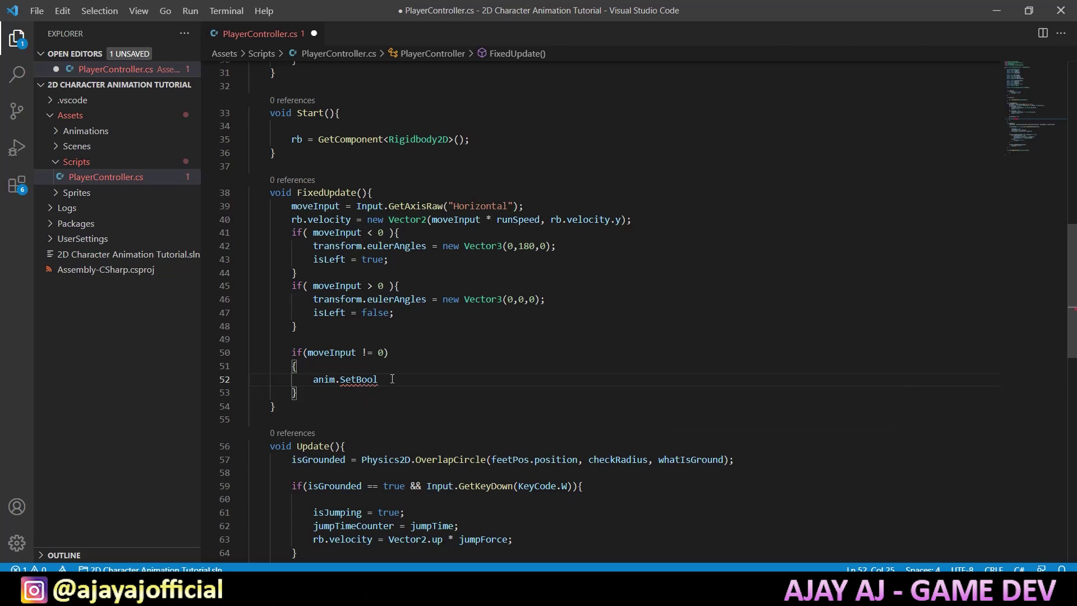
type("(")
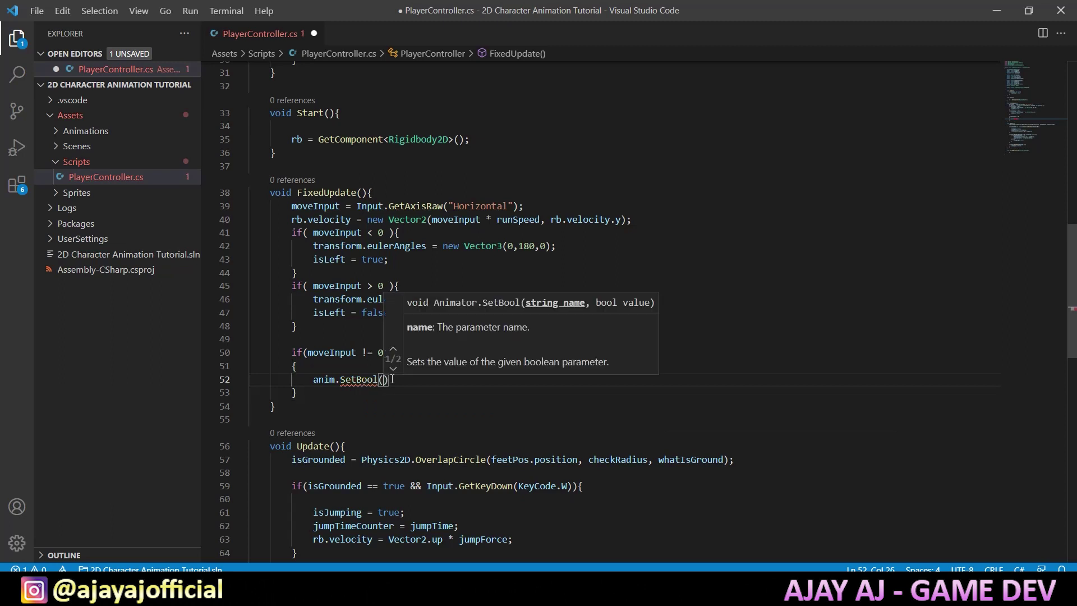
type("\"")
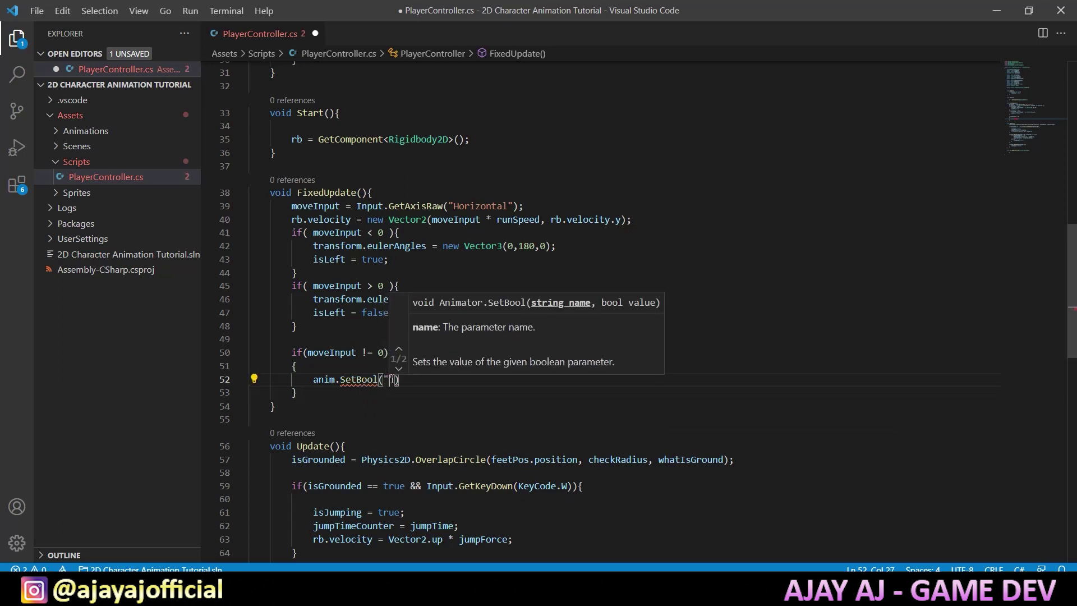
type("iswalki")
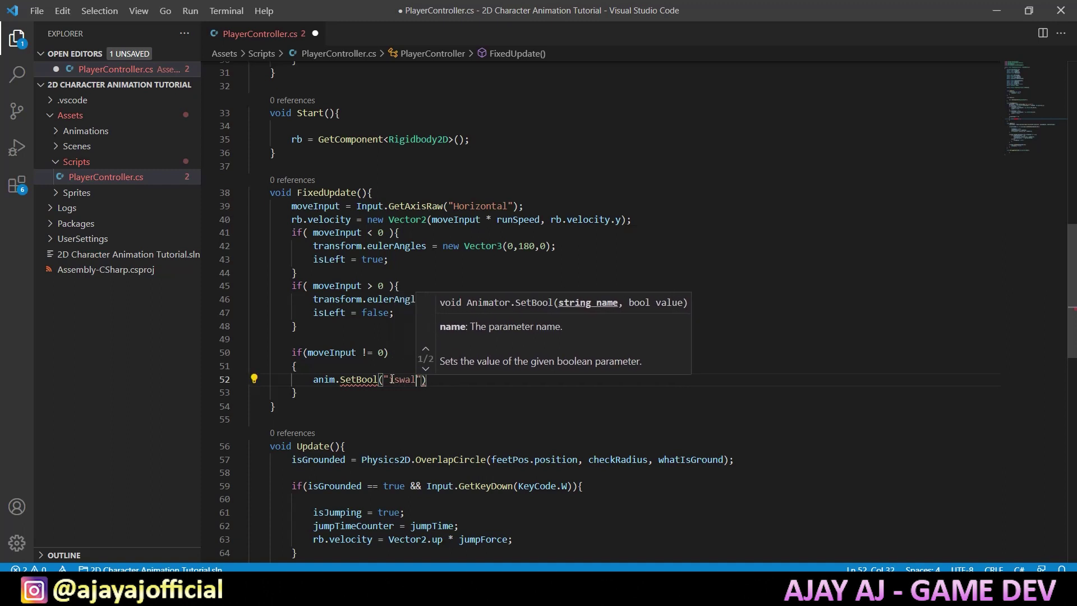
type("ng")
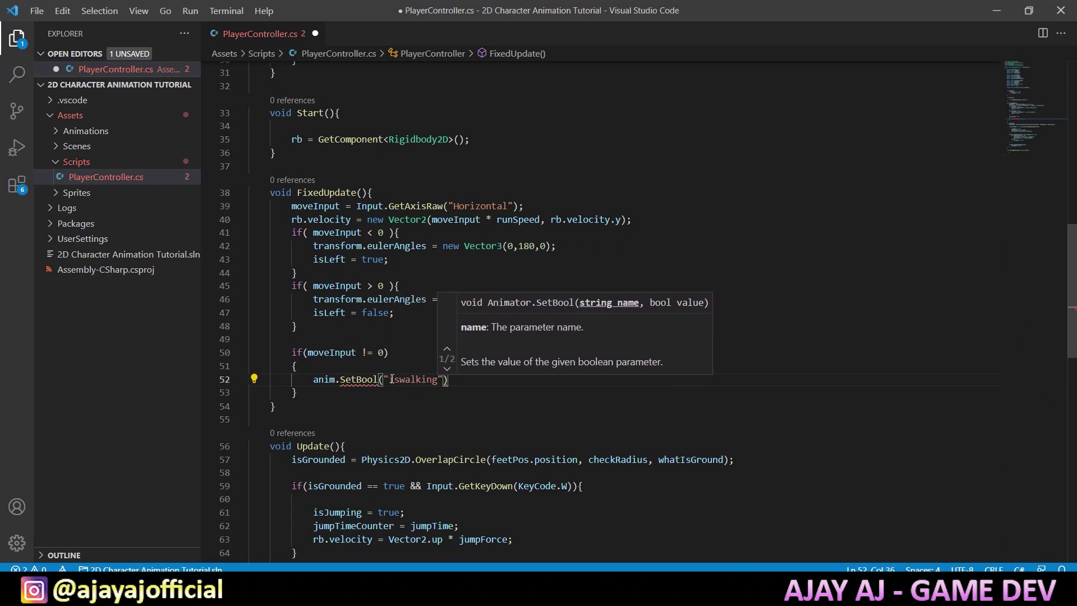
type("\",true")
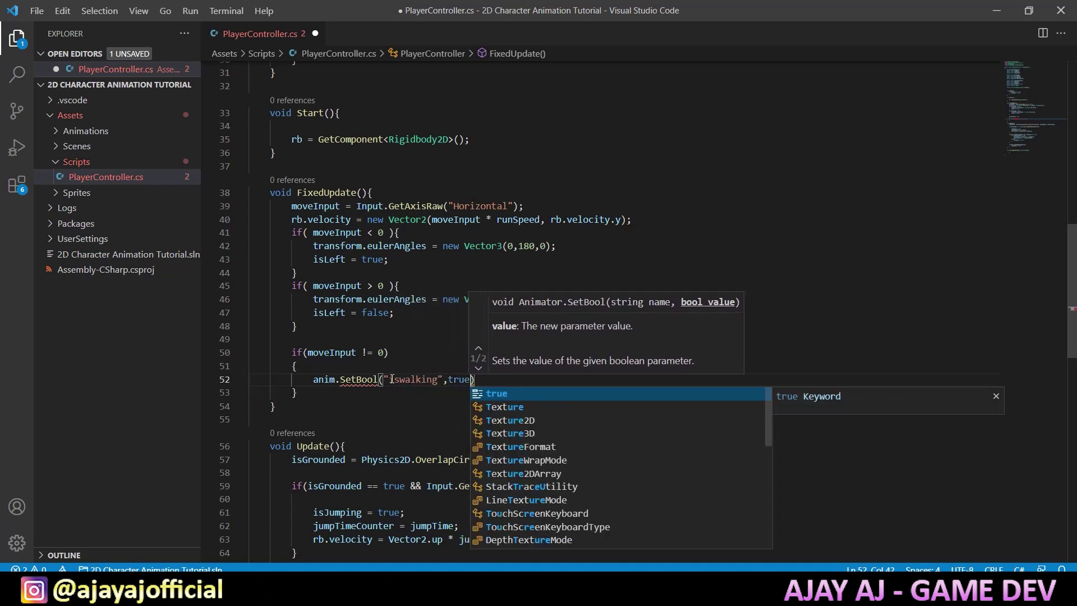
type(");")
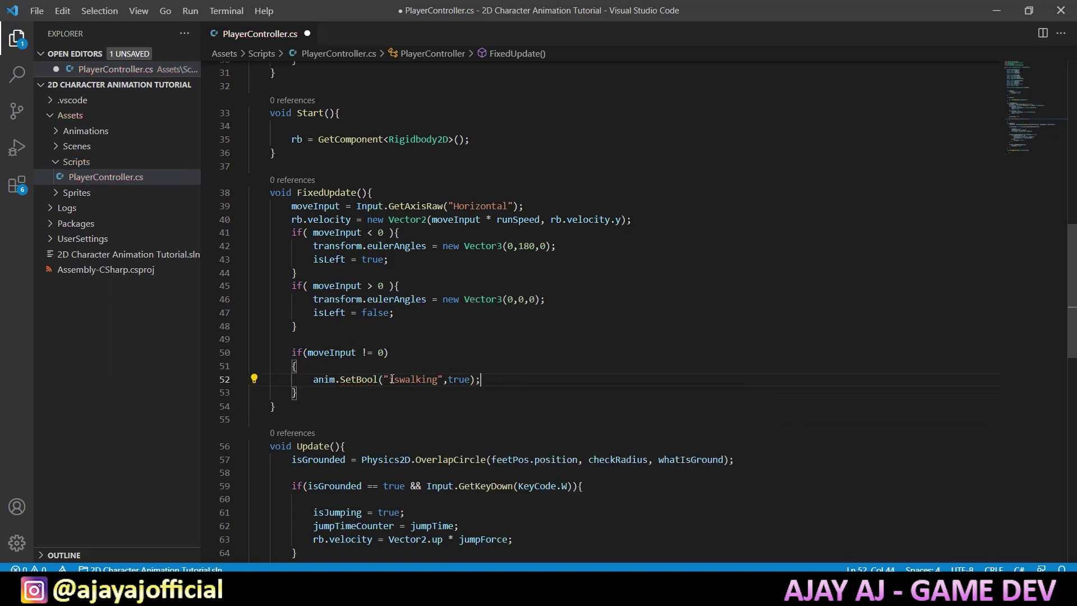
key("Left")
key("Left")
key("Left")
Add an empty else block after the if (moveInput != 0) block.
left_click(393, 397)
key("Return")
type("el")
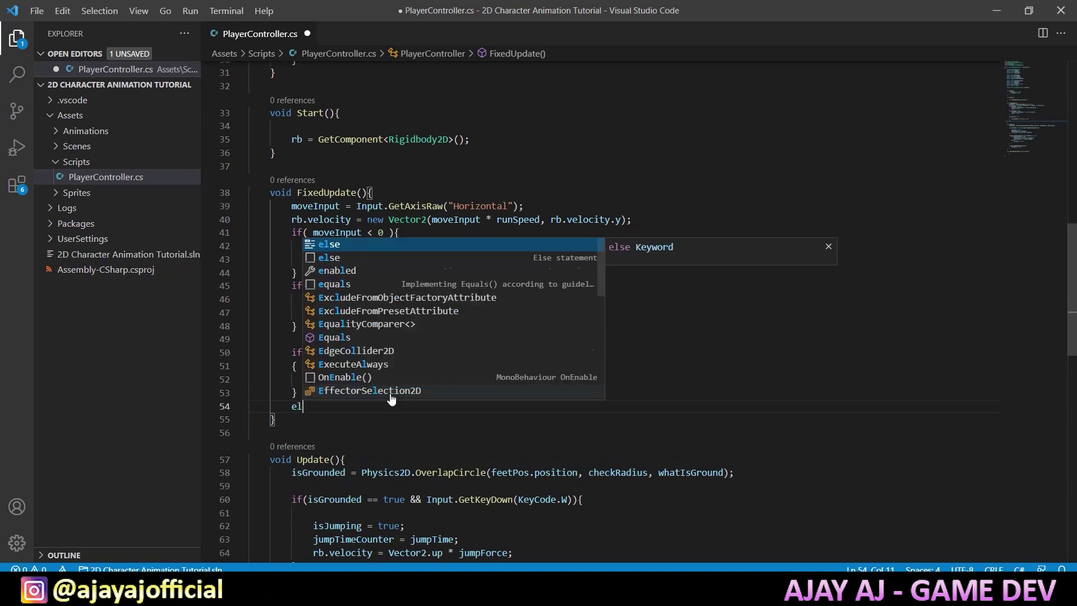
type("se")
key("Down")
key("Return")
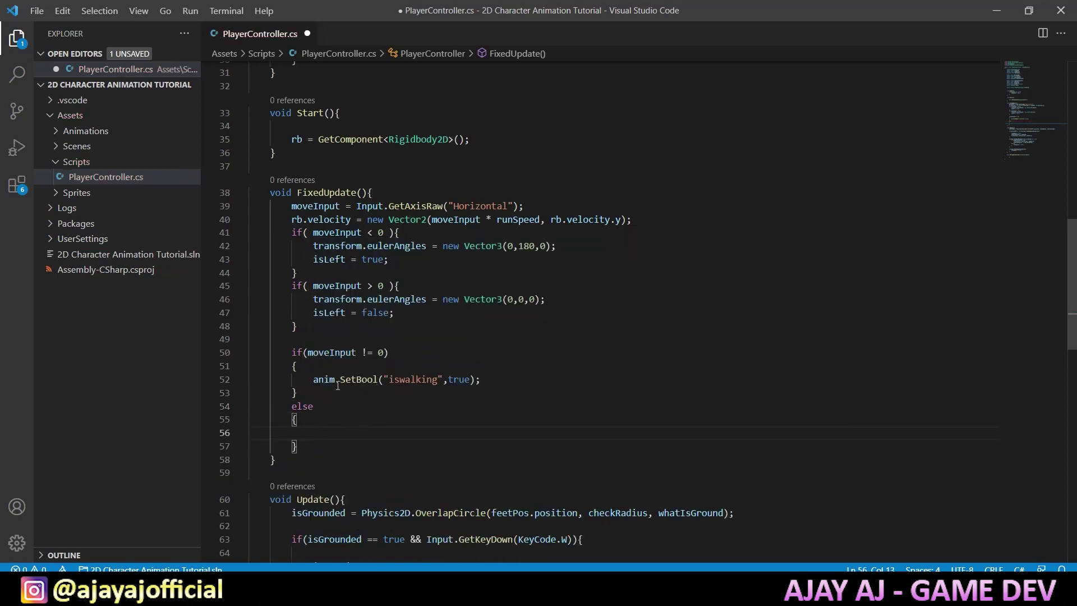
Fill the else block with anim.SetBool("iswalking",false);.
left_click_drag(310, 385, 499, 379)
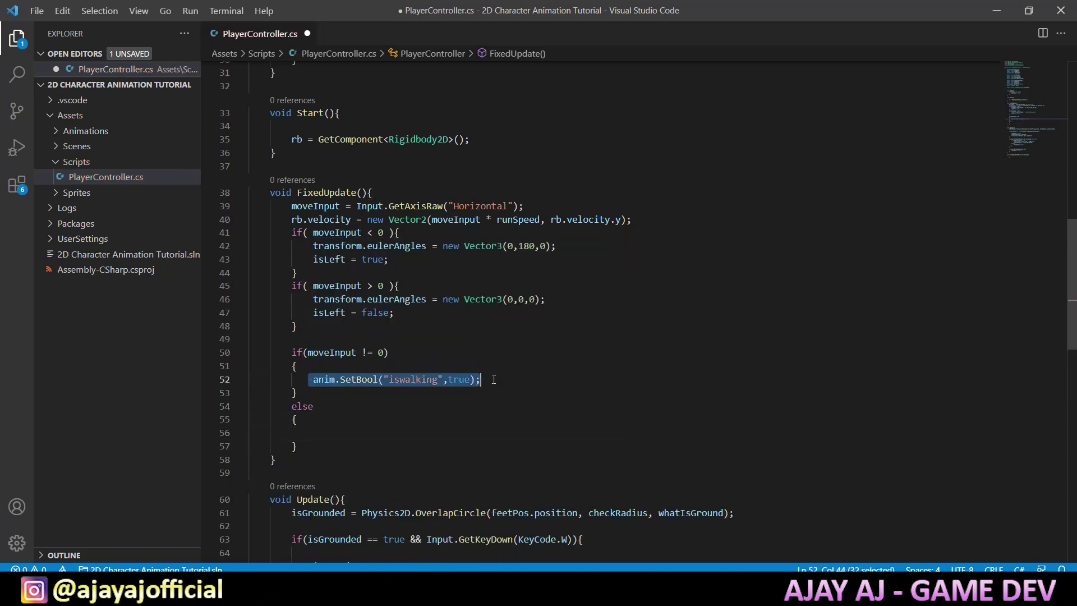
key("ctrl+c")
left_click(423, 432)
key("ctrl+v")
double_click(465, 432)
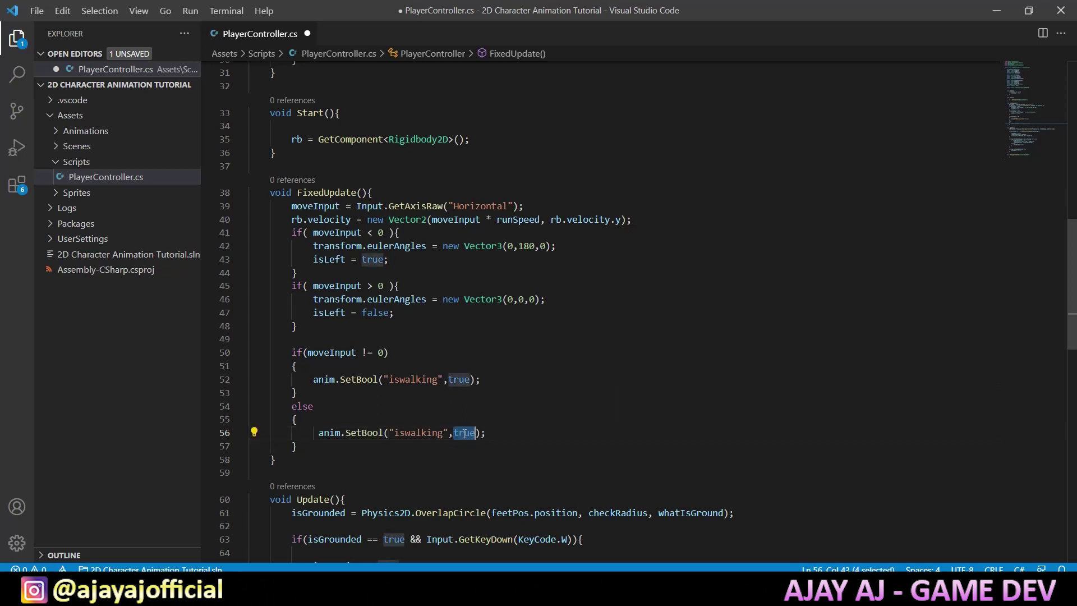
type("fals")
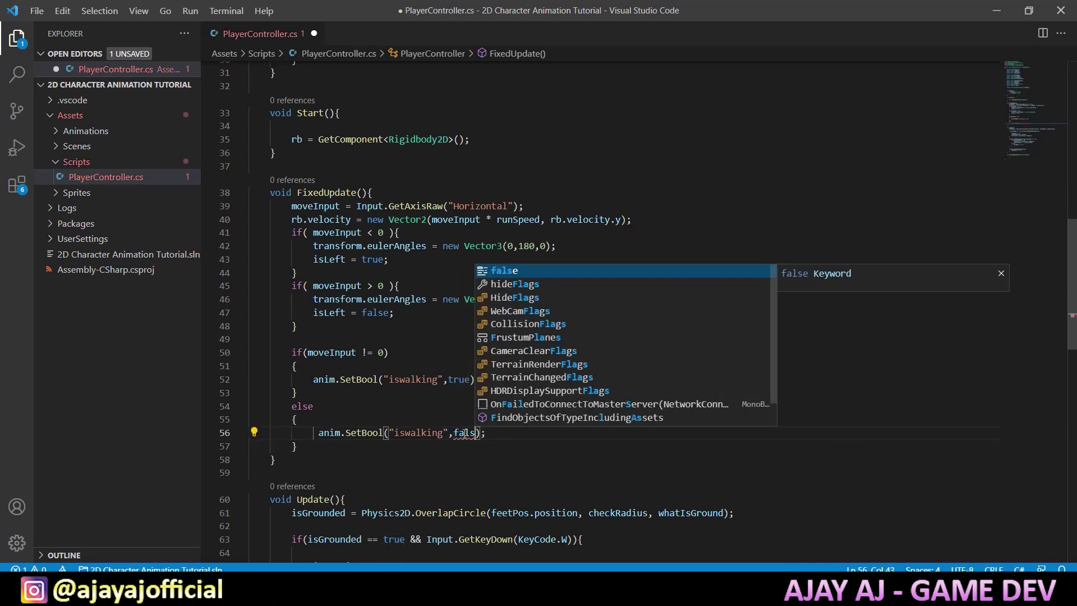
key("Tab")
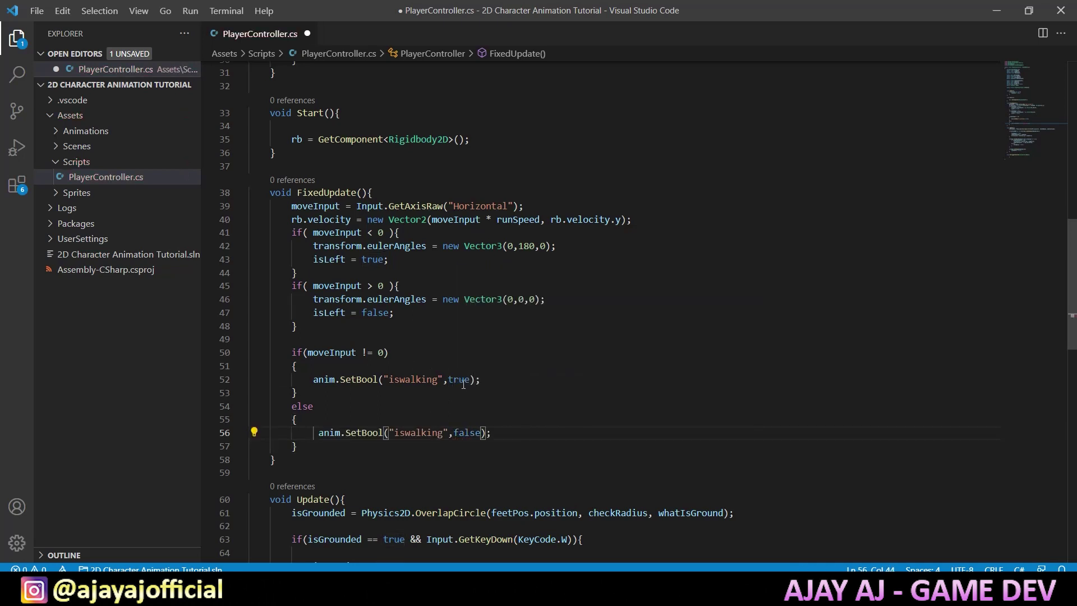
double_click(463, 382)
type("fal")
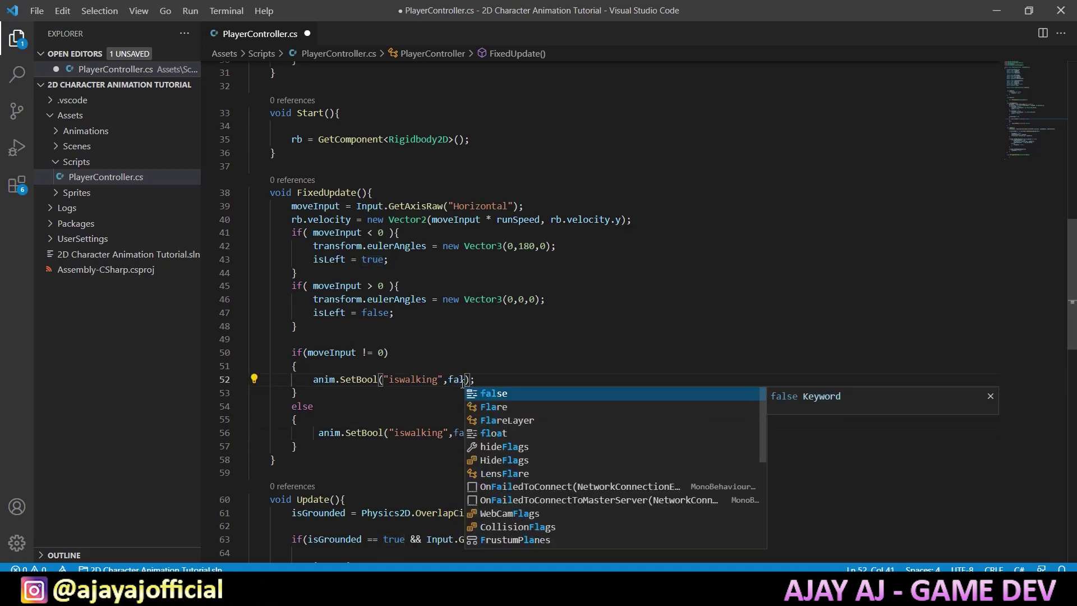
key("ctrl+z")
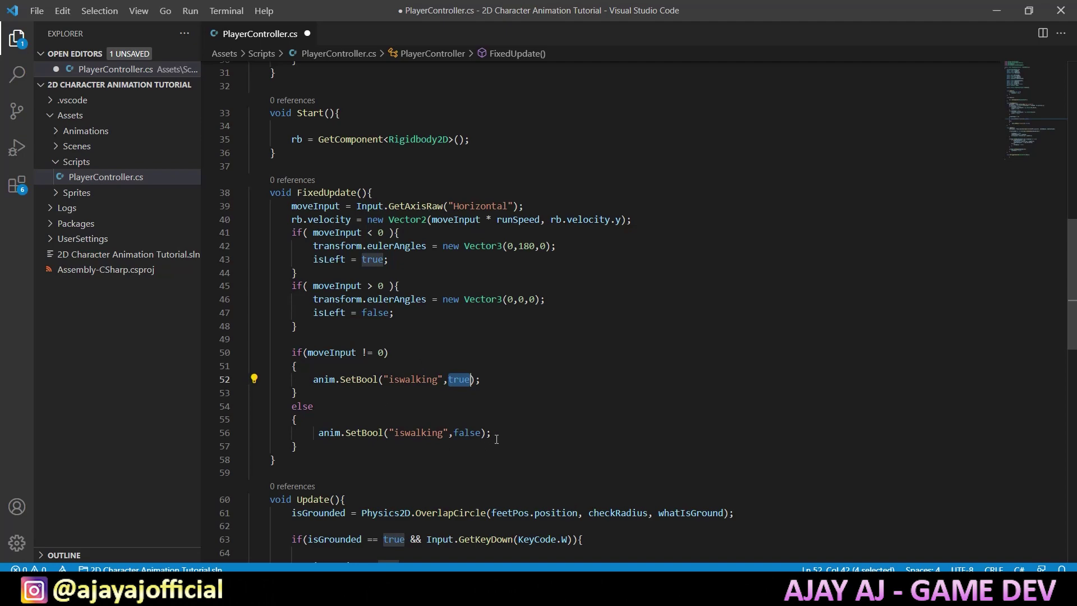
Locate the isGrounded check in the Update method.
scroll(518, 446, "down", 2)
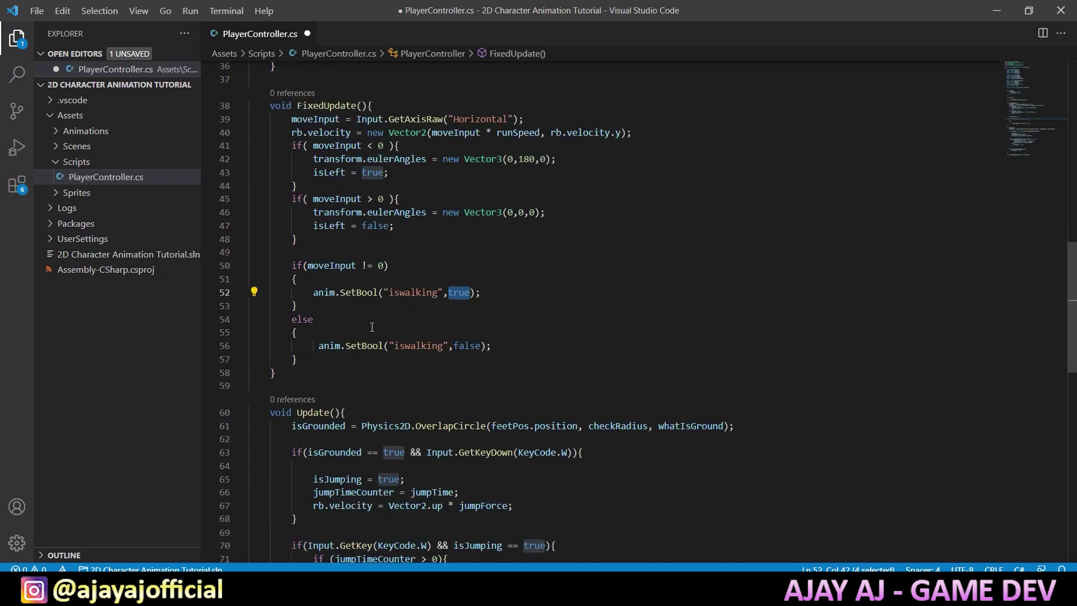
scroll(417, 336, "up", 3)
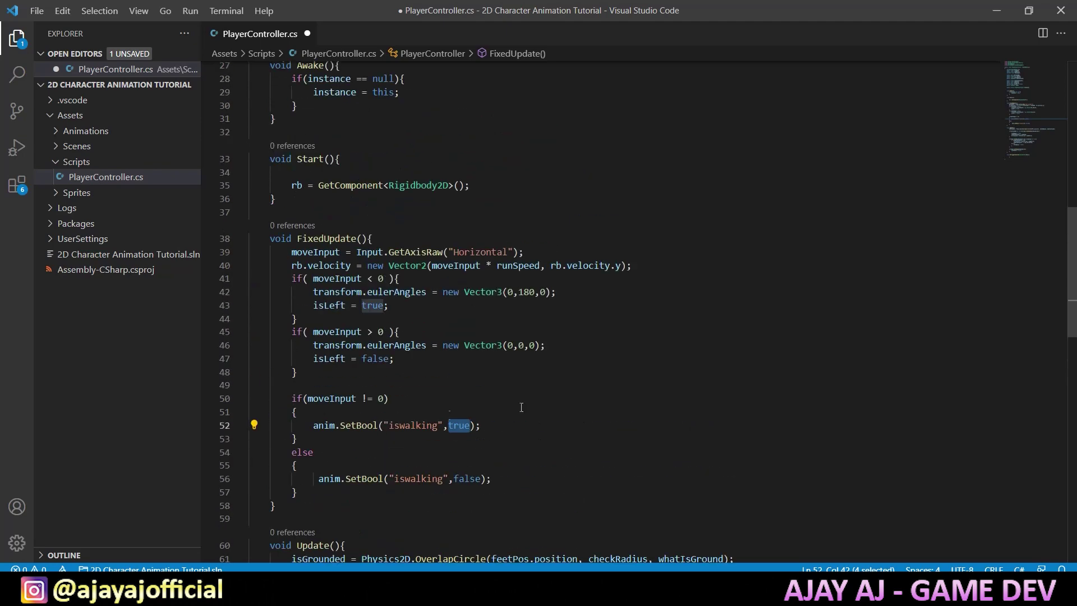
scroll(512, 323, "down", 3)
scroll(420, 393, "down", 4)
scroll(430, 390, "down", 2)
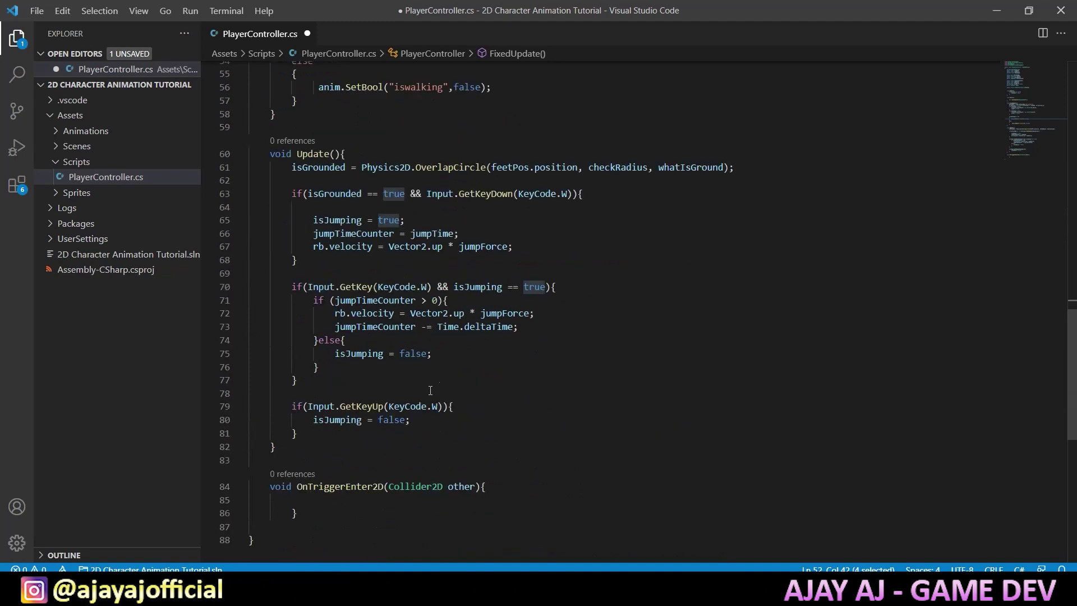
left_click(363, 155)
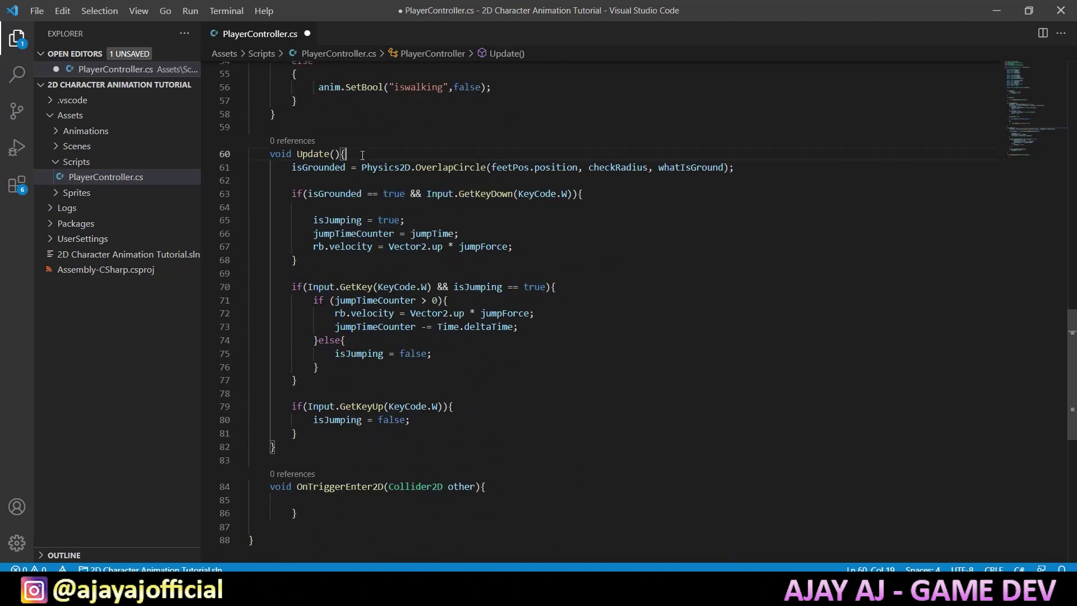
double_click(319, 167)
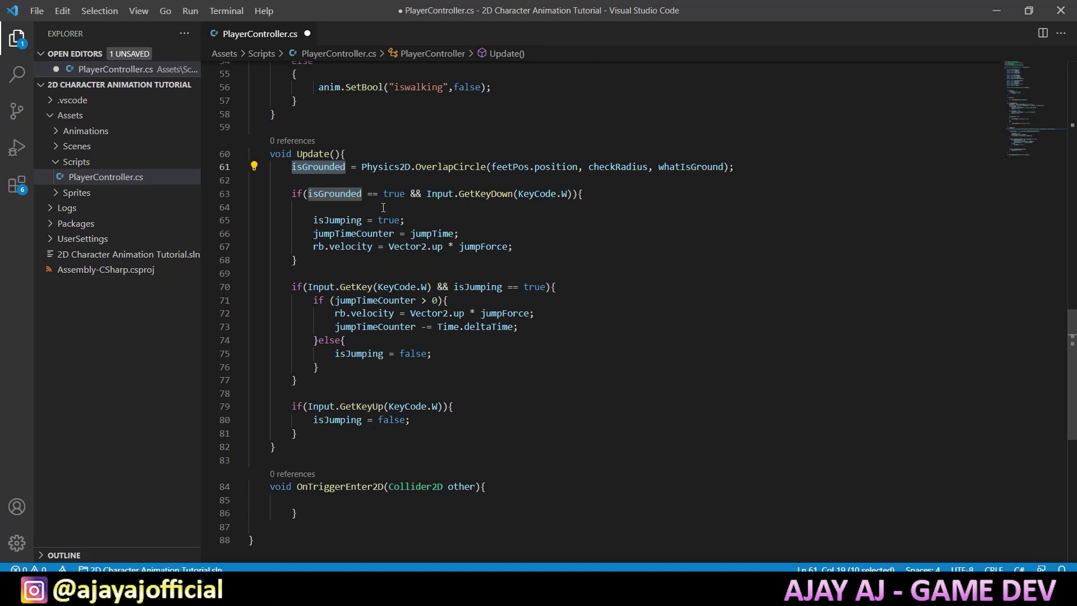
Add if (isGrounded) calling anim.SetBool("isjumping",false); after the jump-start block.
left_click(369, 258)
key("Return")
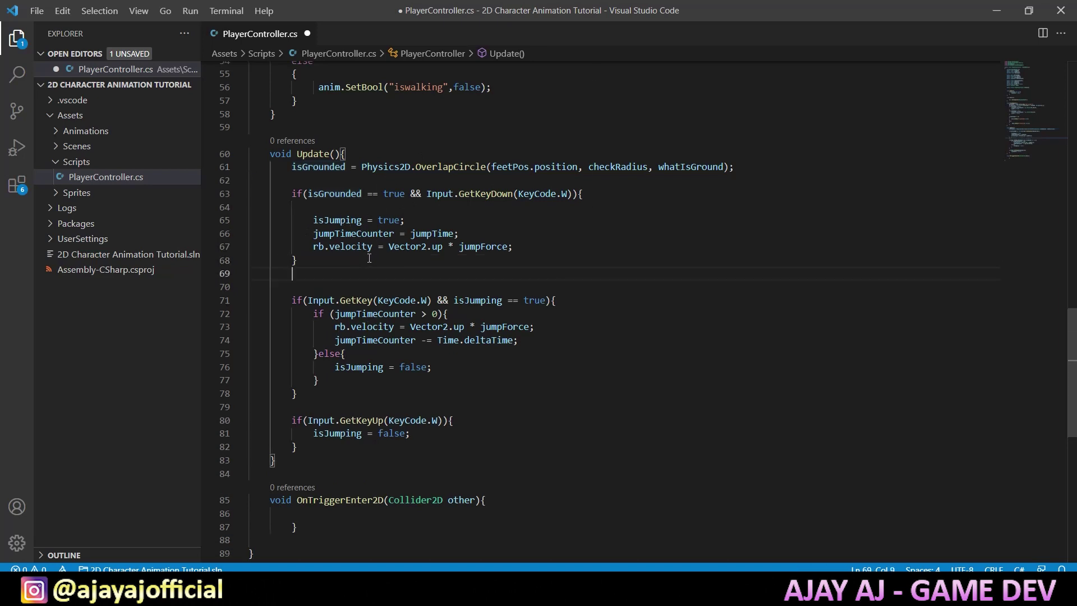
key("Return")
type("if")
key("Down")
key("Return")
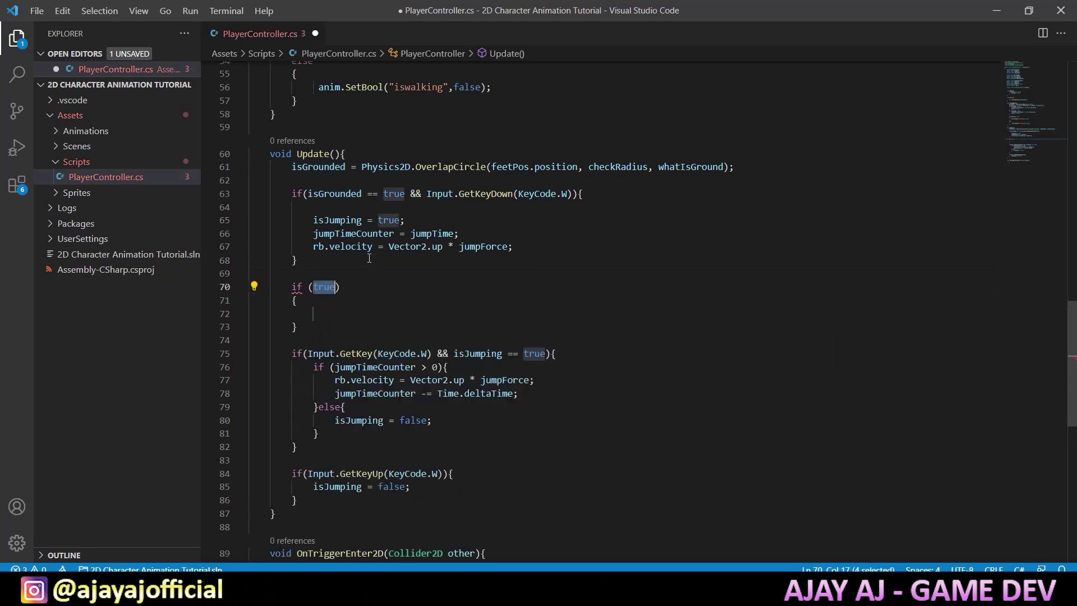
type("isg")
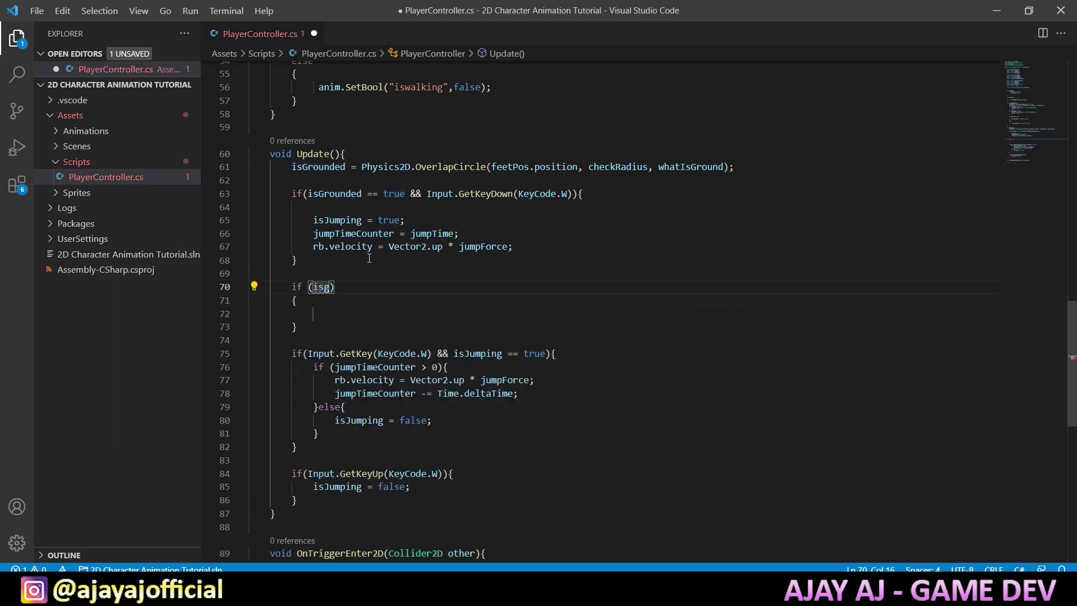
key("Return")
key("Down")
key("Down")
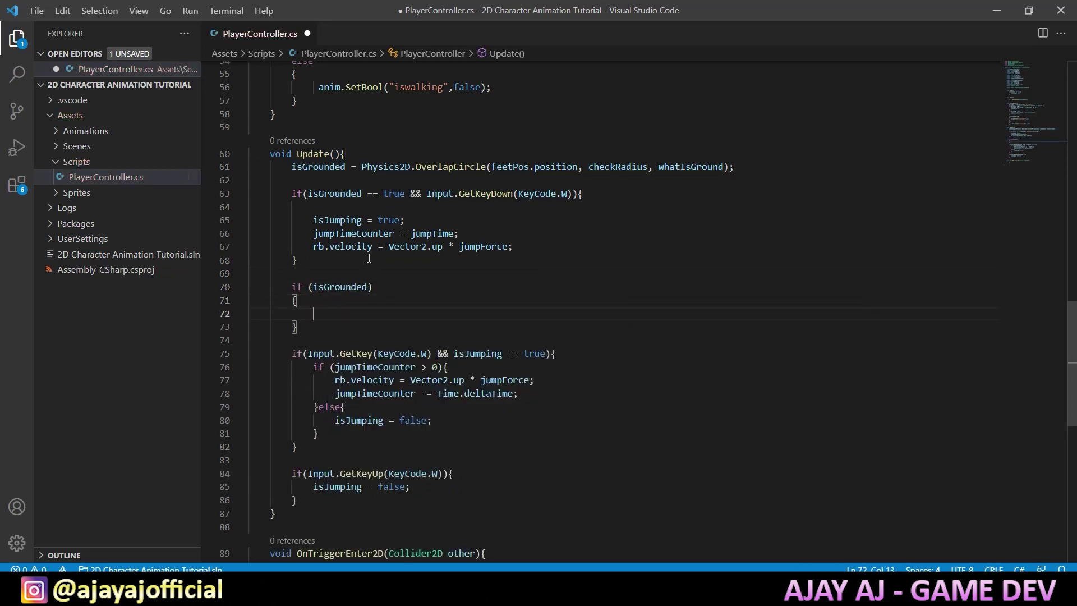
type("i")
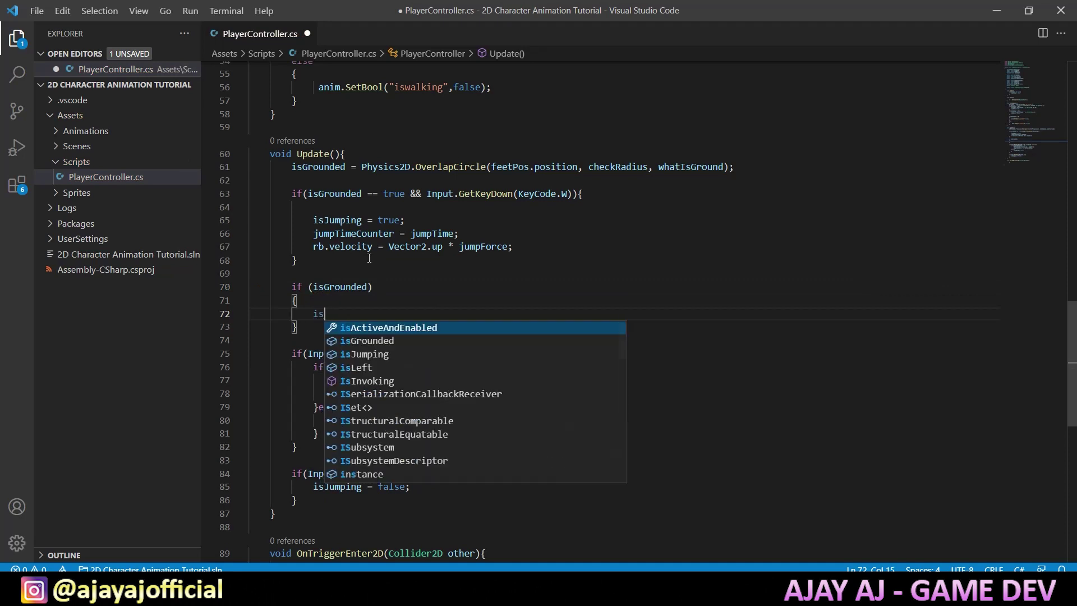
key("BackSpace")
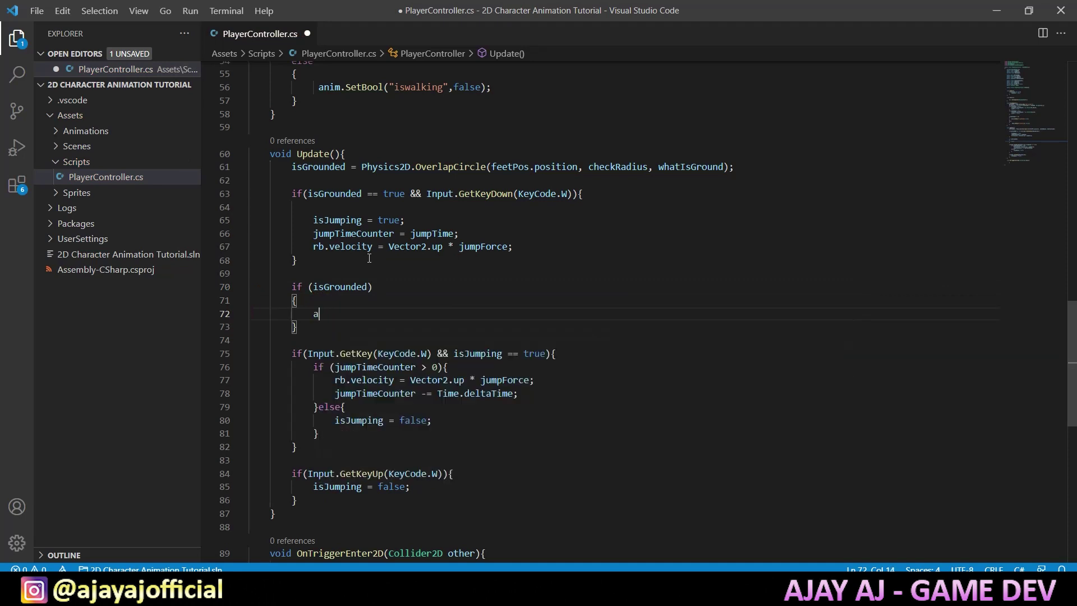
type("anim.Set")
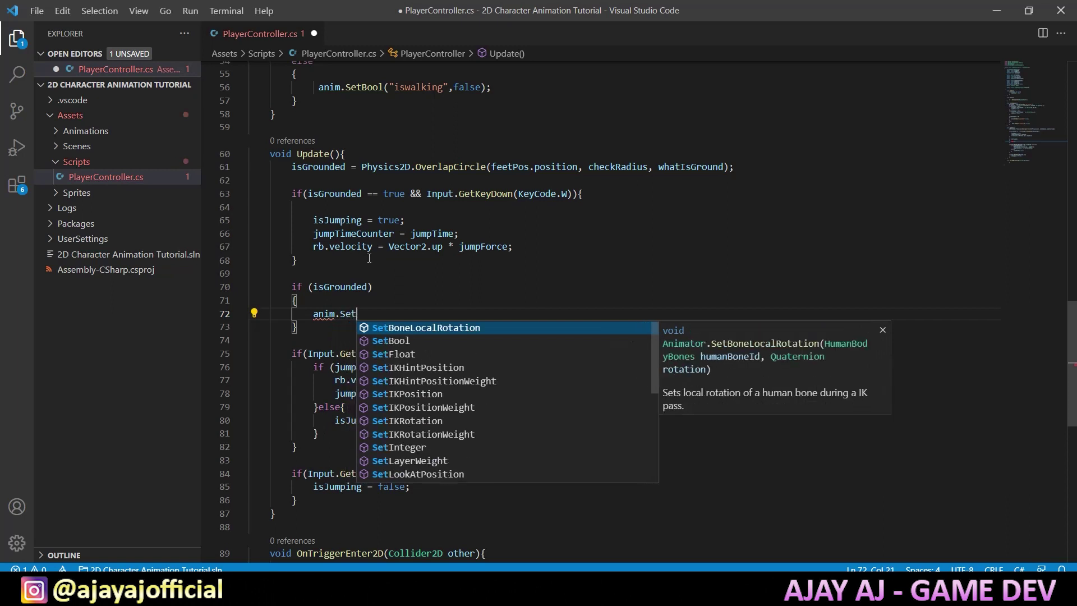
type("B")
key("Return")
type("(")
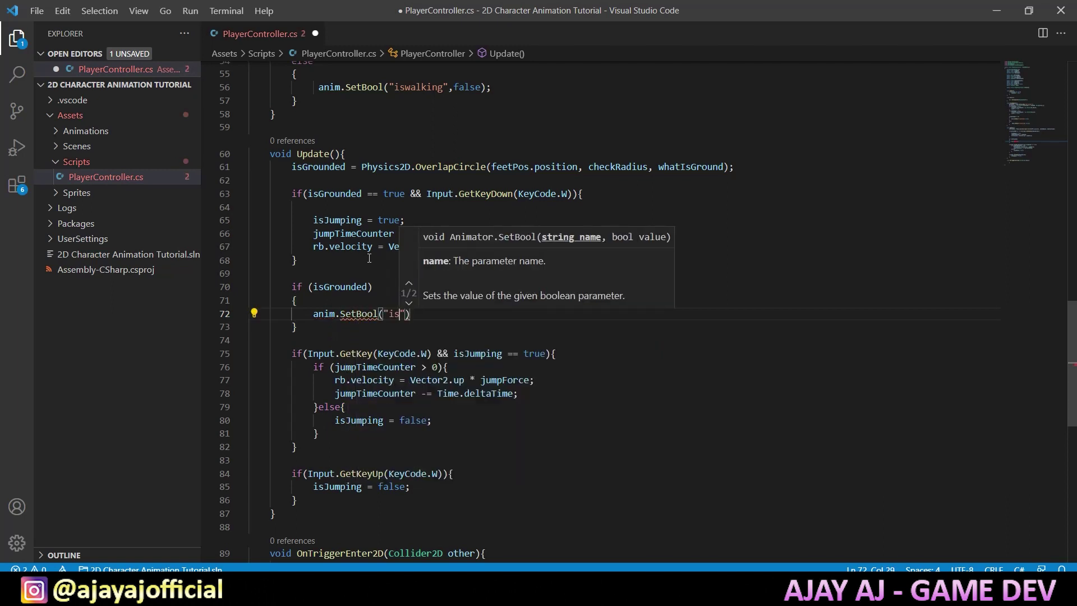
type("\"isjumping")
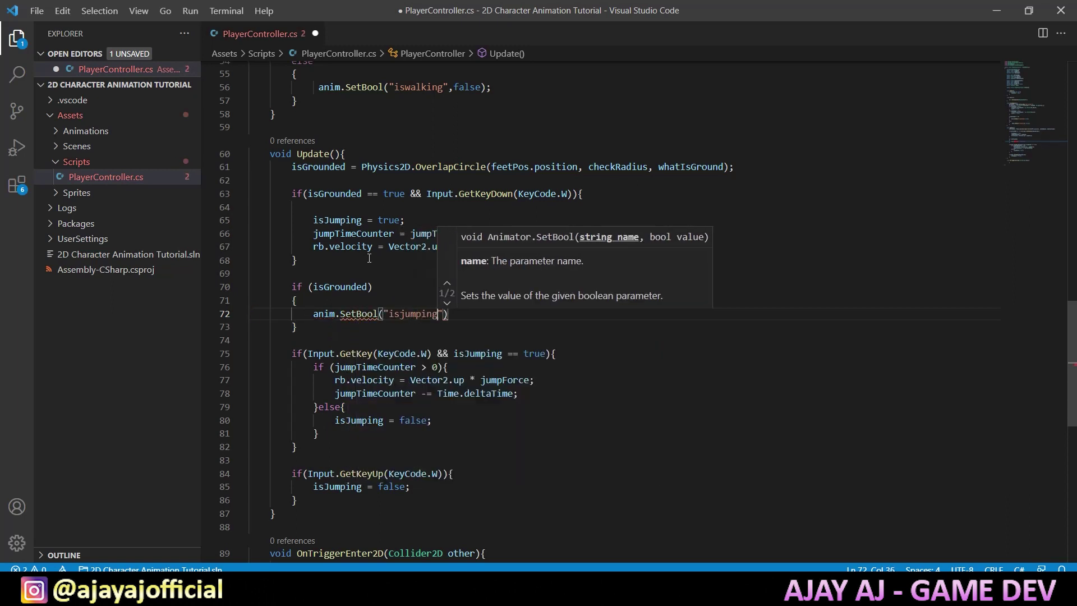
type("\",false);")
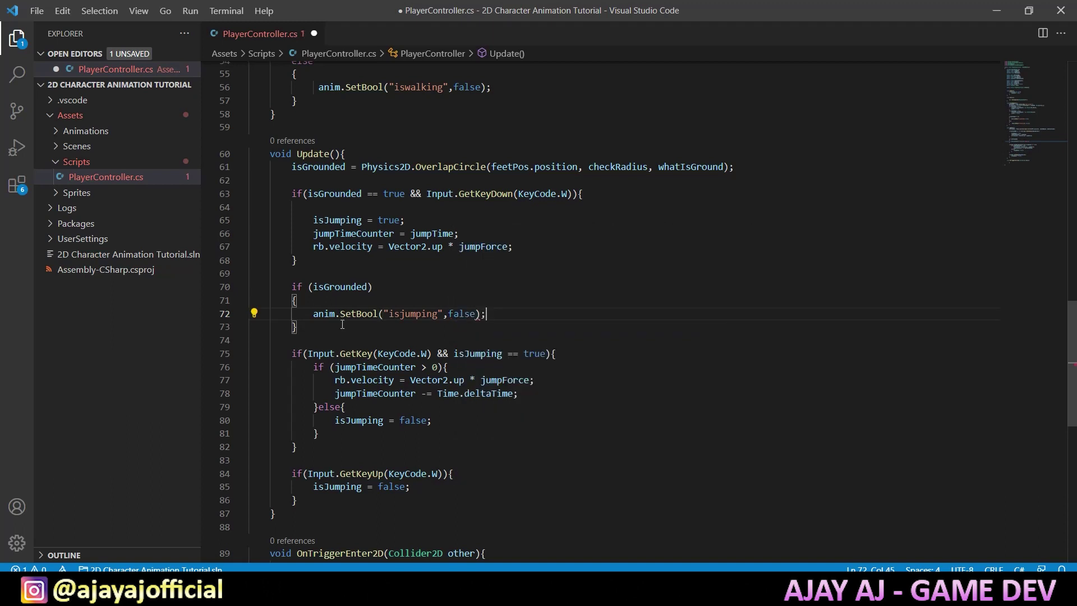
Add an else block calling anim.SetBool("isjumping",true);.
left_click(342, 325)
key("Return")
type("else")
key("Down")
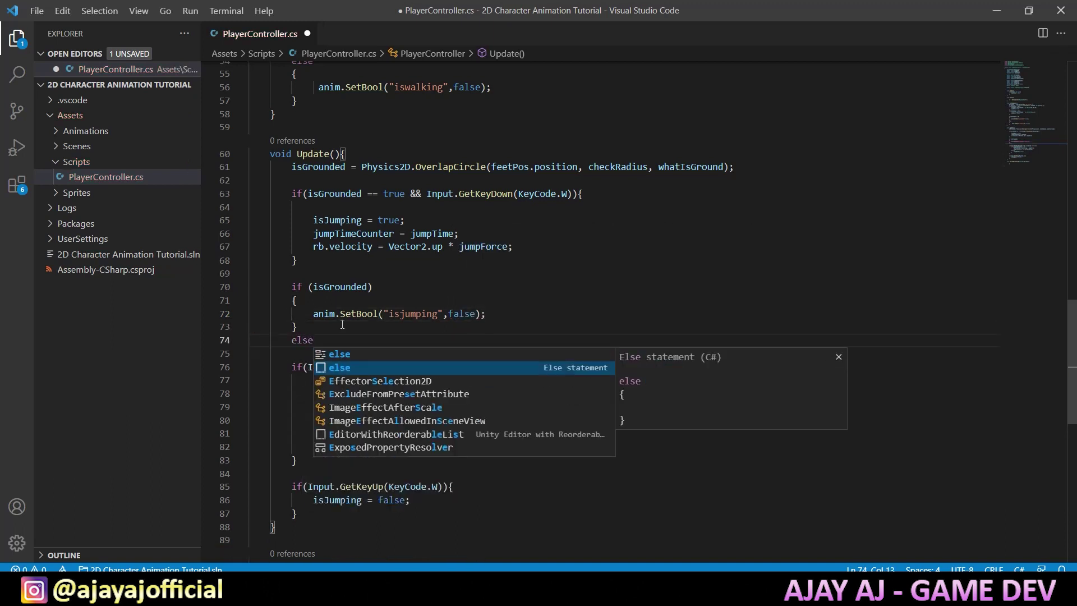
key("Return")
left_click_drag(313, 315, 487, 314)
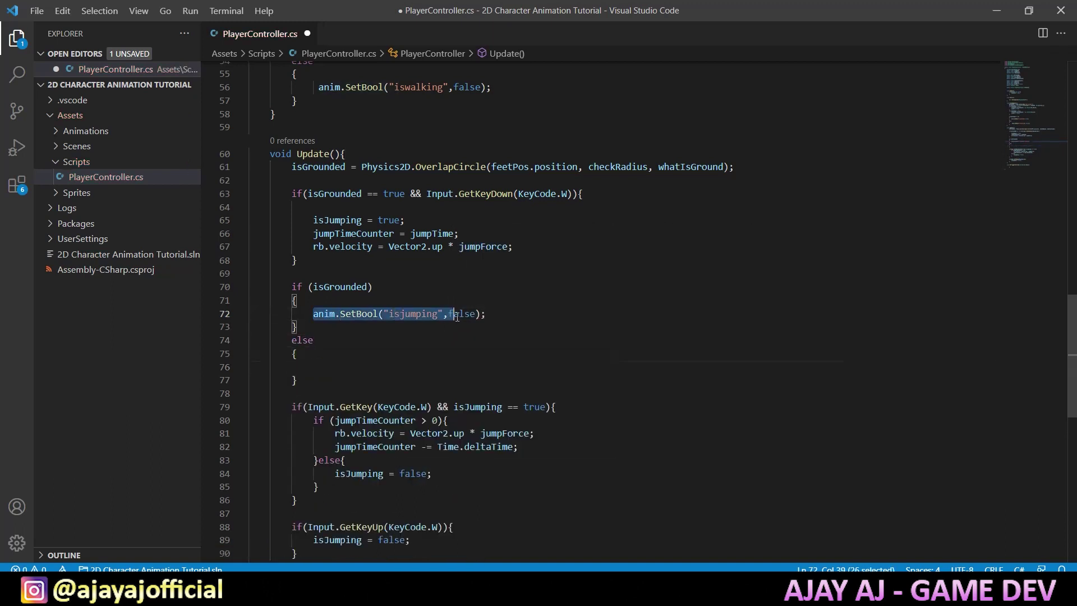
key("ctrl+c")
left_click(443, 369)
key("ctrl+v")
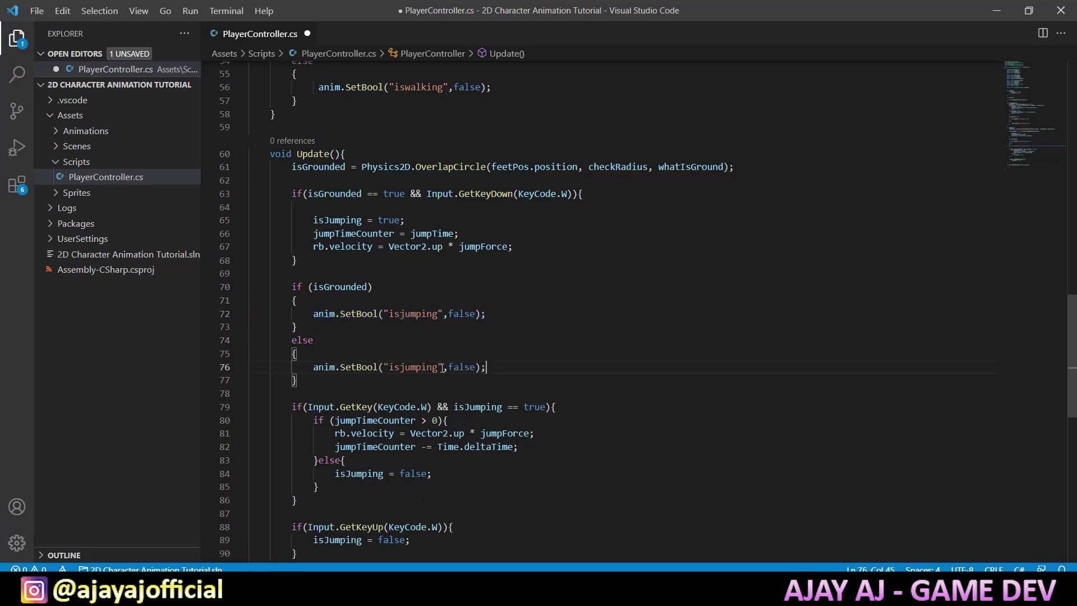
double_click(461, 368)
type("tru")
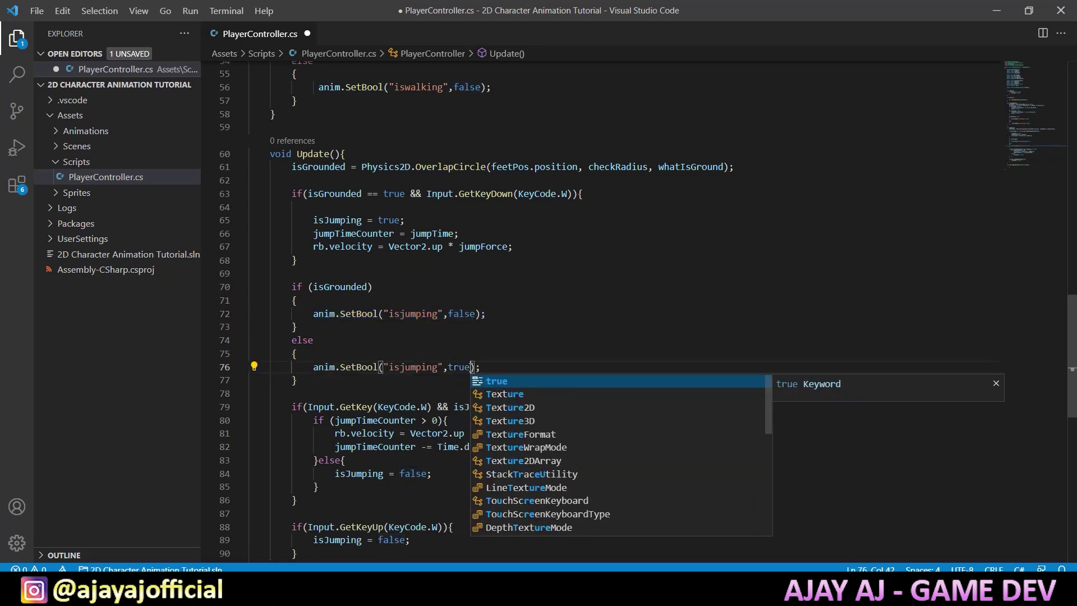
key("Return")
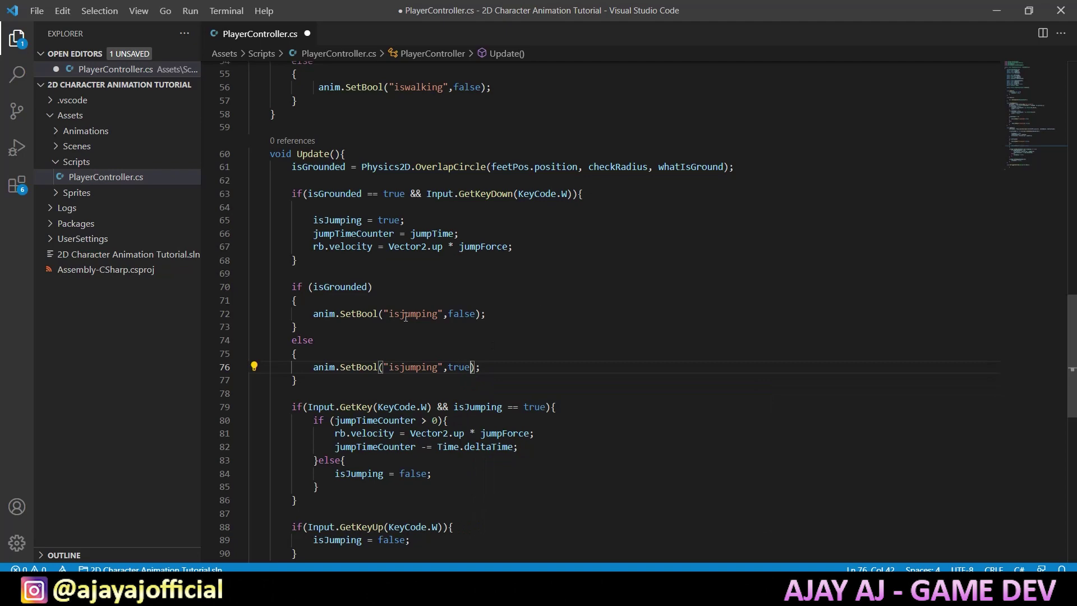
Save PlayerController.cs.
scroll(477, 326, "up", 6)
scroll(477, 326, "up", 4)
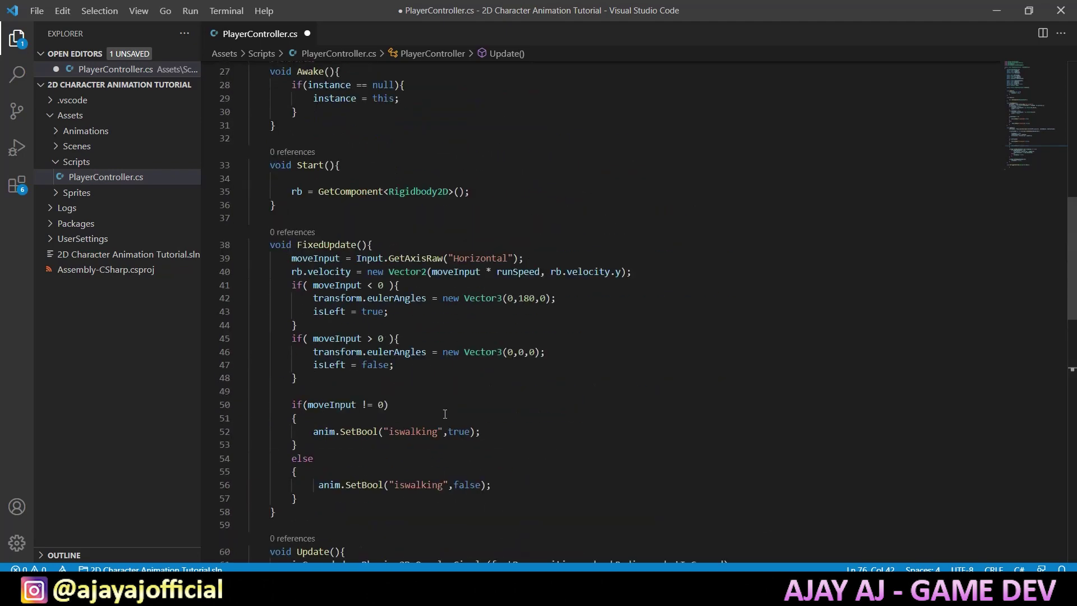
key("ctrl+s")
Assign the 2d character's Animator to the Anim field and show the Game view below the scene.
left_click(997, 10)
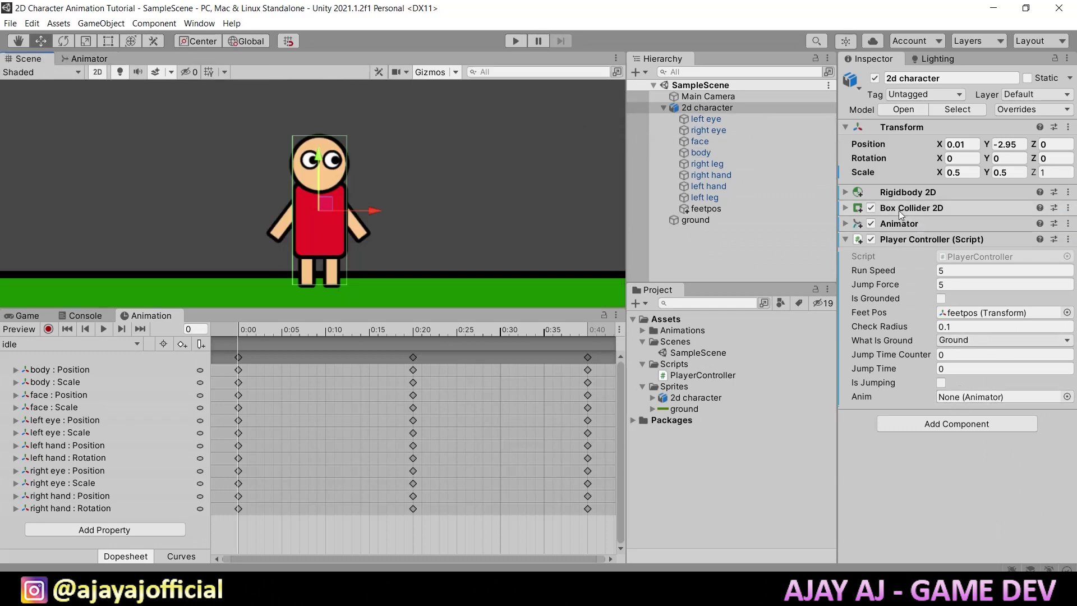
left_click_drag(899, 223, 1018, 397)
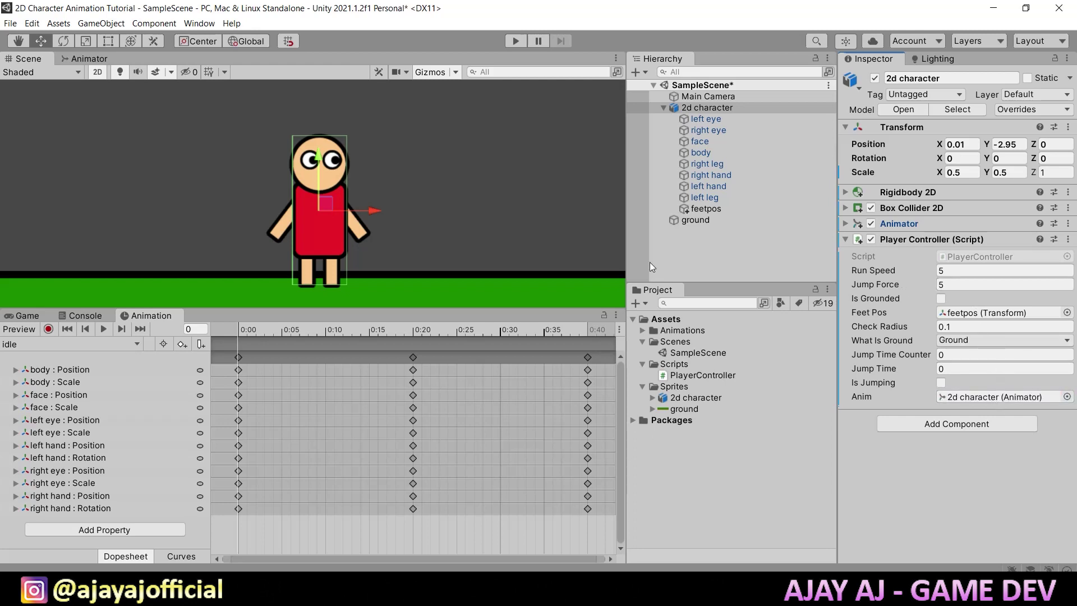
left_click_drag(252, 309, 43, 246)
left_click(39, 252)
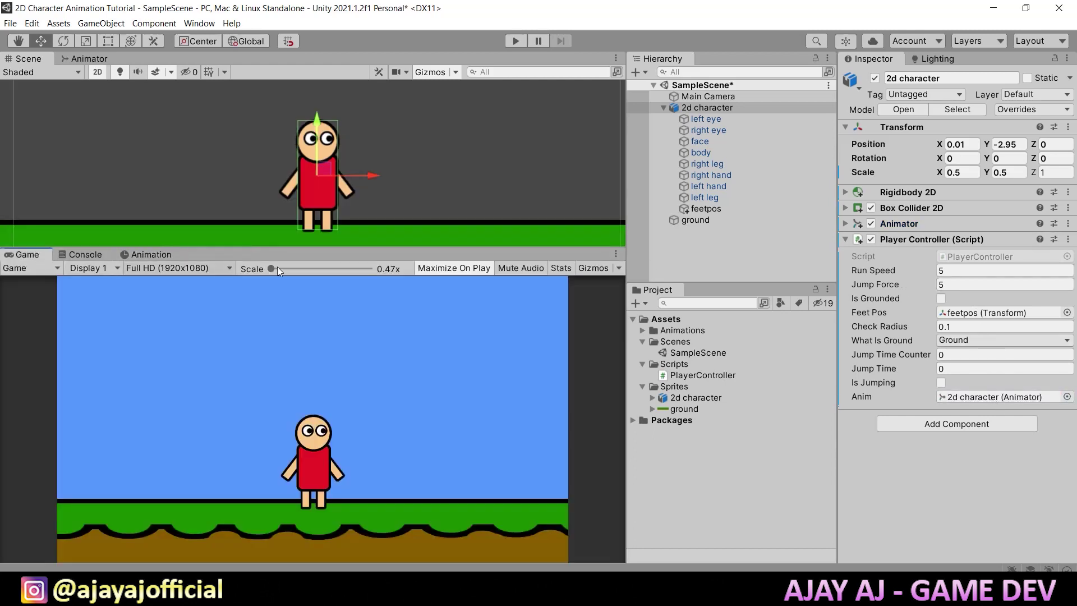
left_click(516, 42)
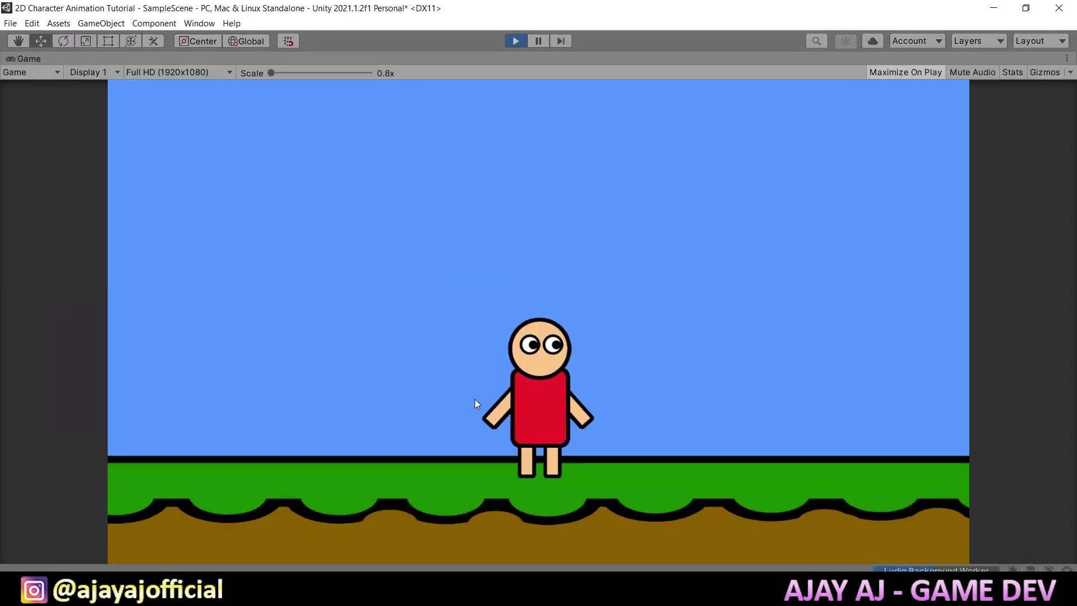
key("Left")
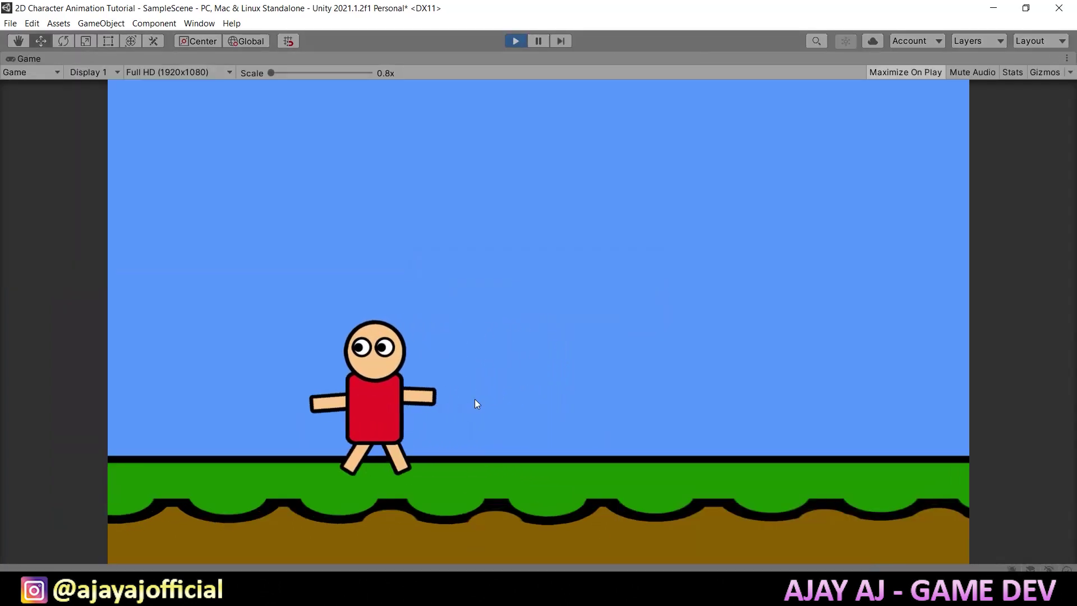
key("Right")
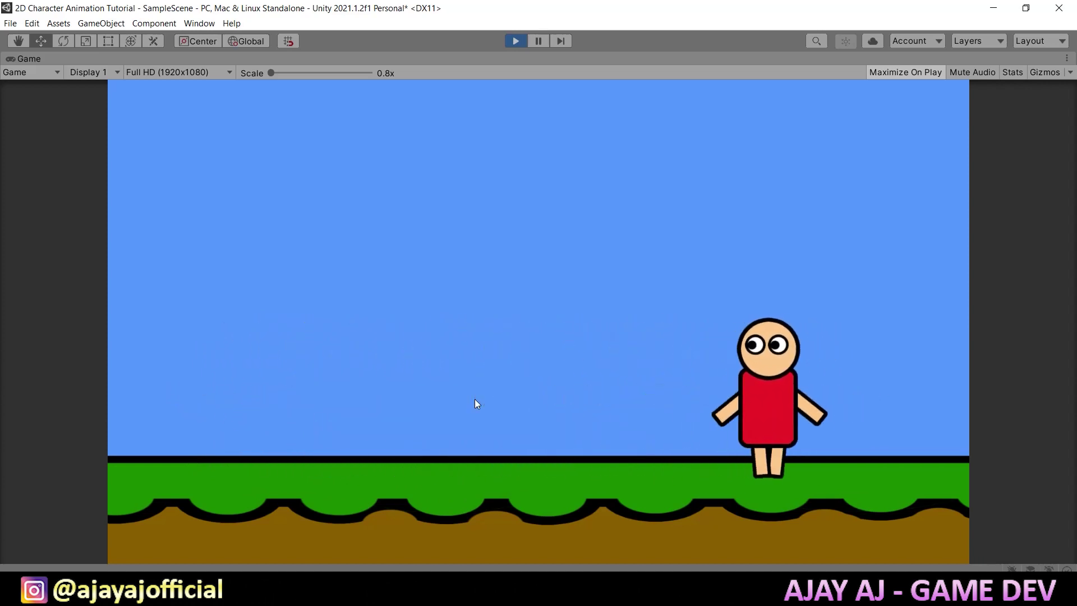
key("Left")
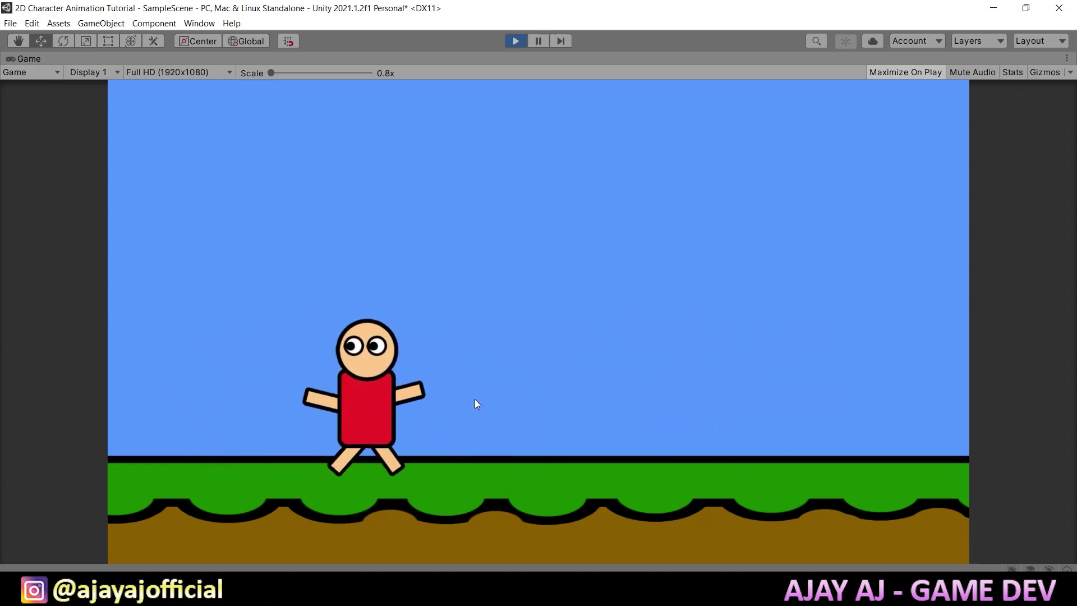
key("Right")
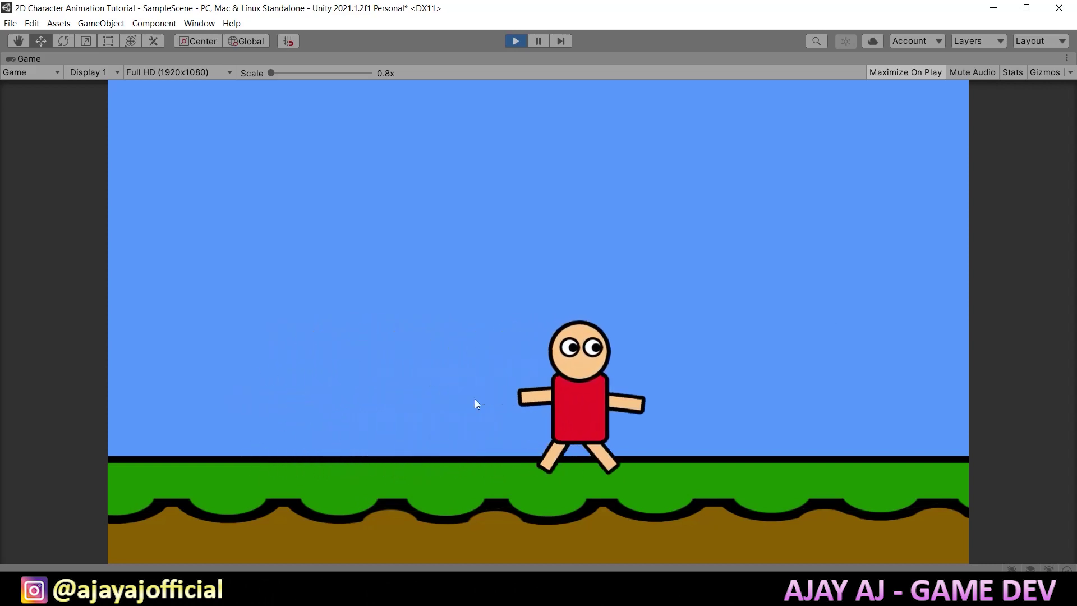
key("Left")
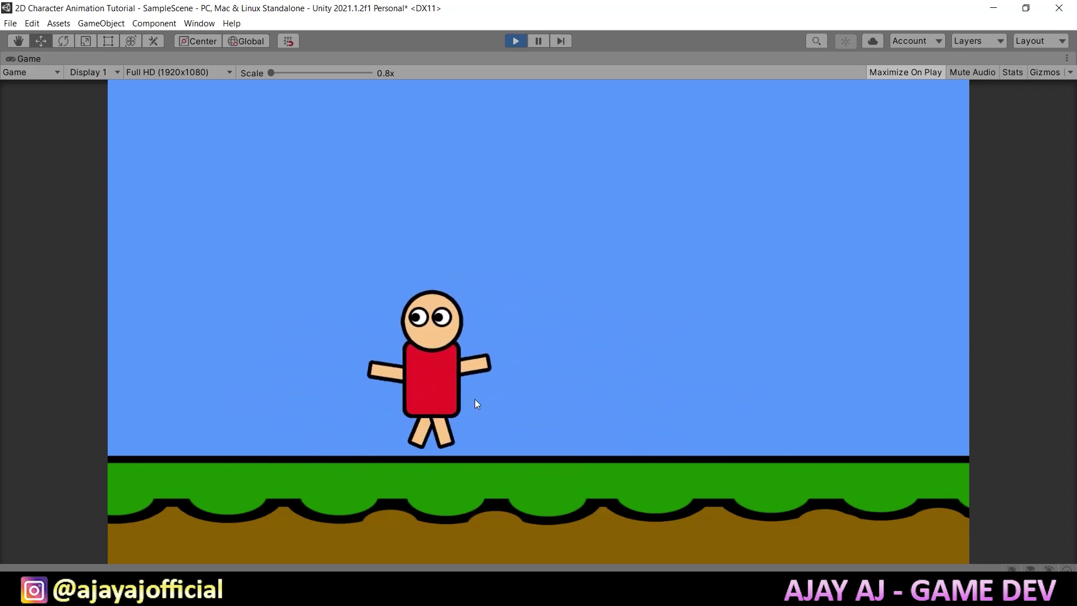
key("Right")
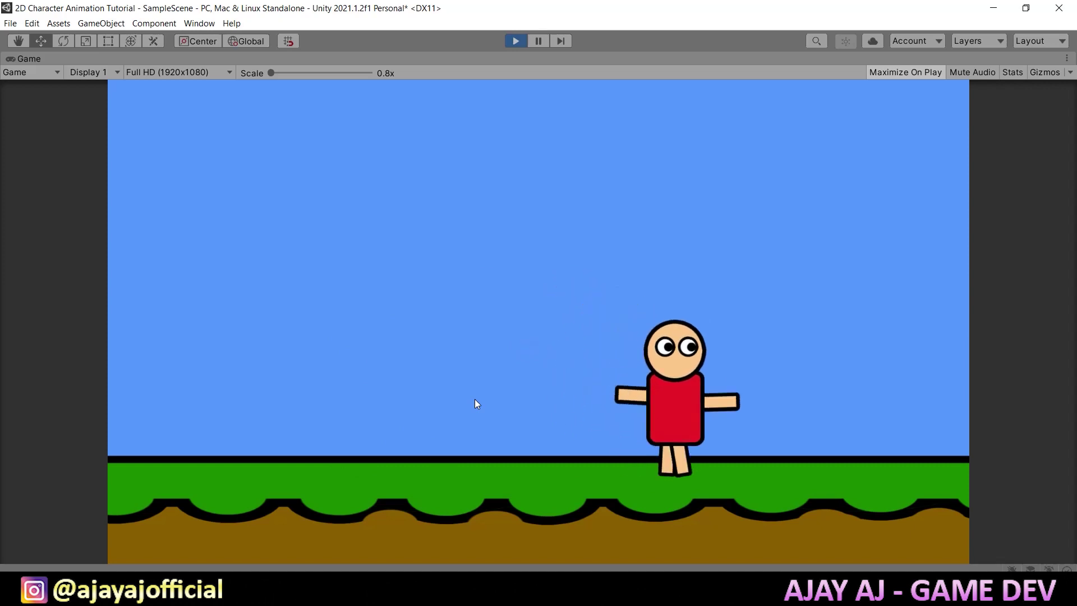
key("Left")
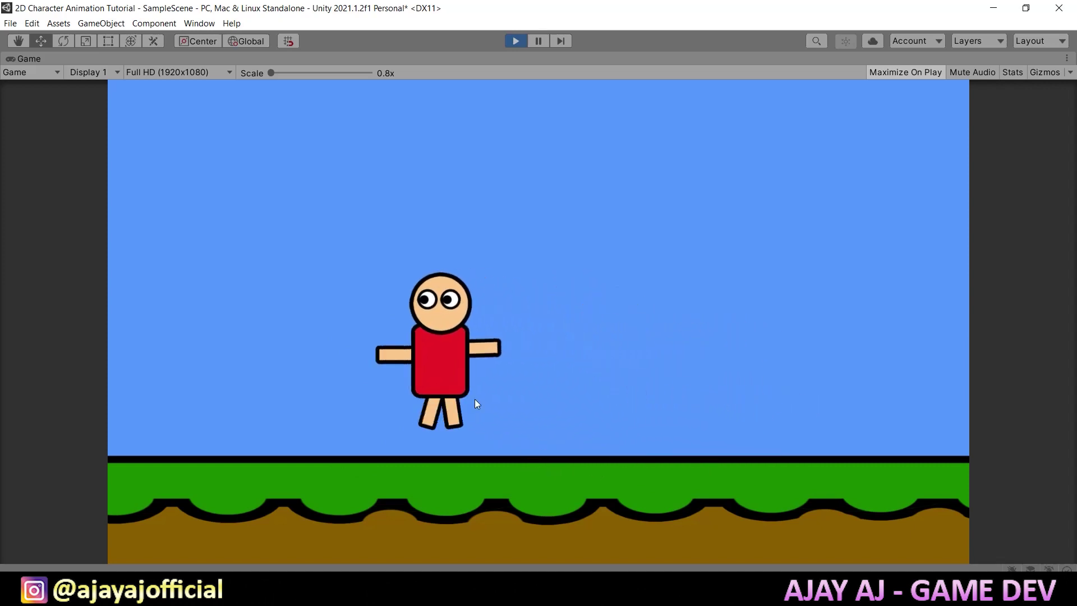
key("Right")
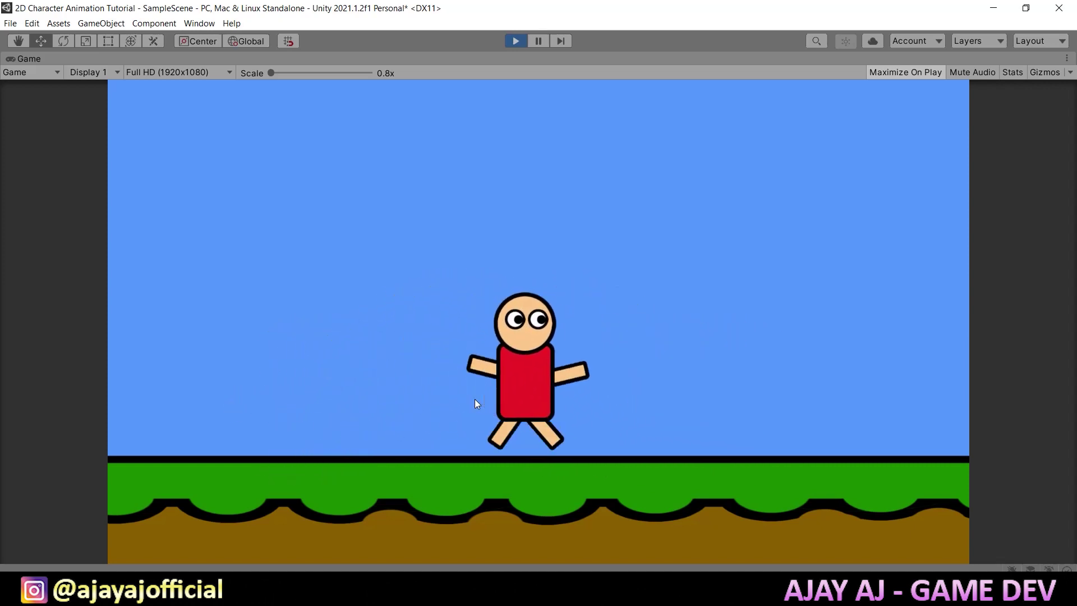
left_click(516, 40)
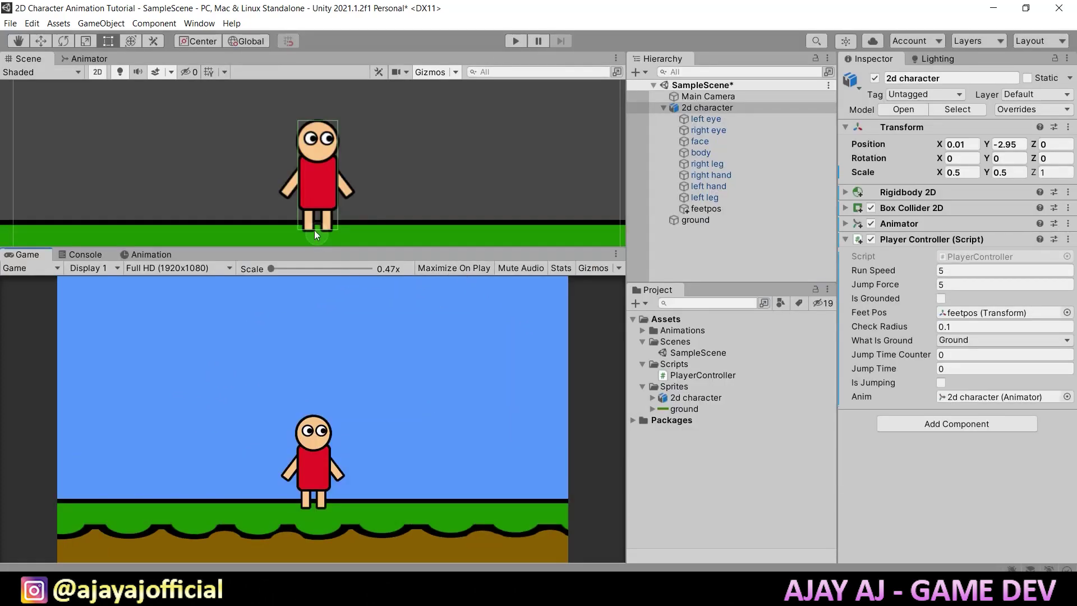
Show the Animator graph above the game view and start Play mode.
left_click_drag(334, 251, 334, 306)
left_click(107, 58)
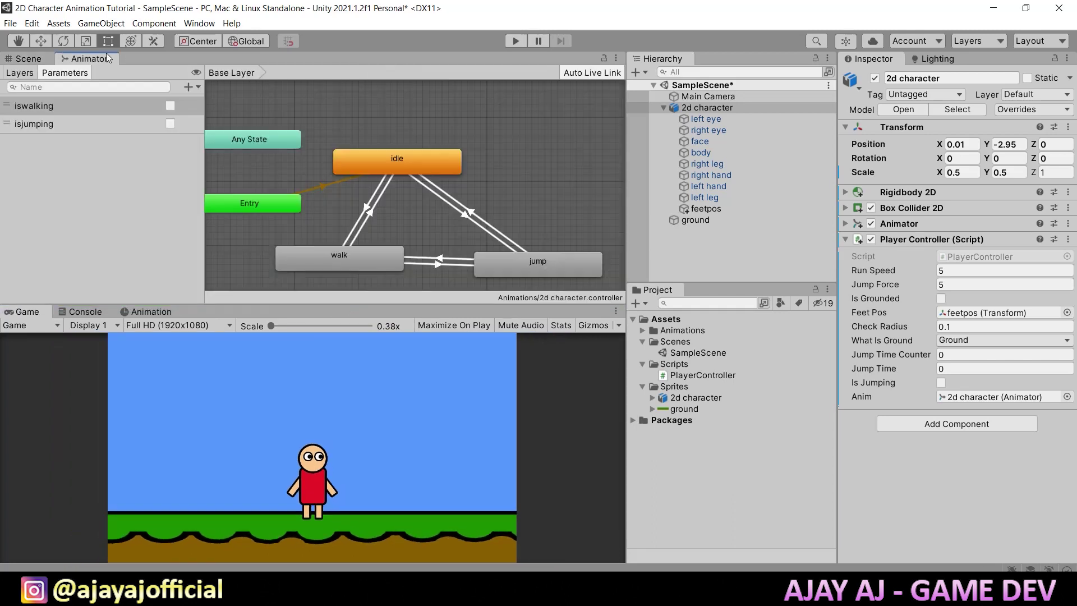
scroll(470, 180, "down", 2)
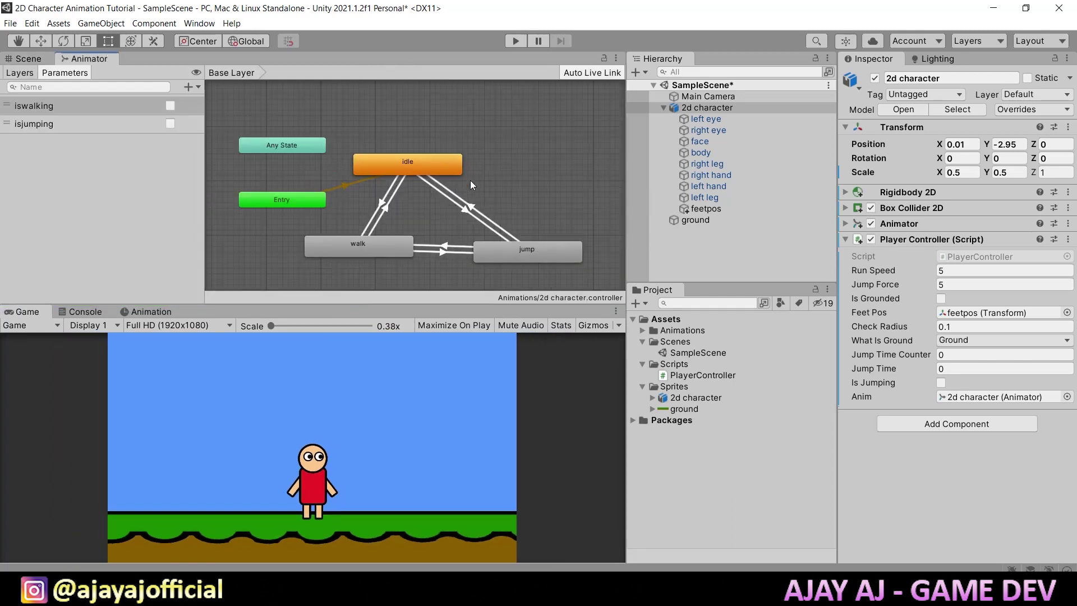
left_click(513, 39)
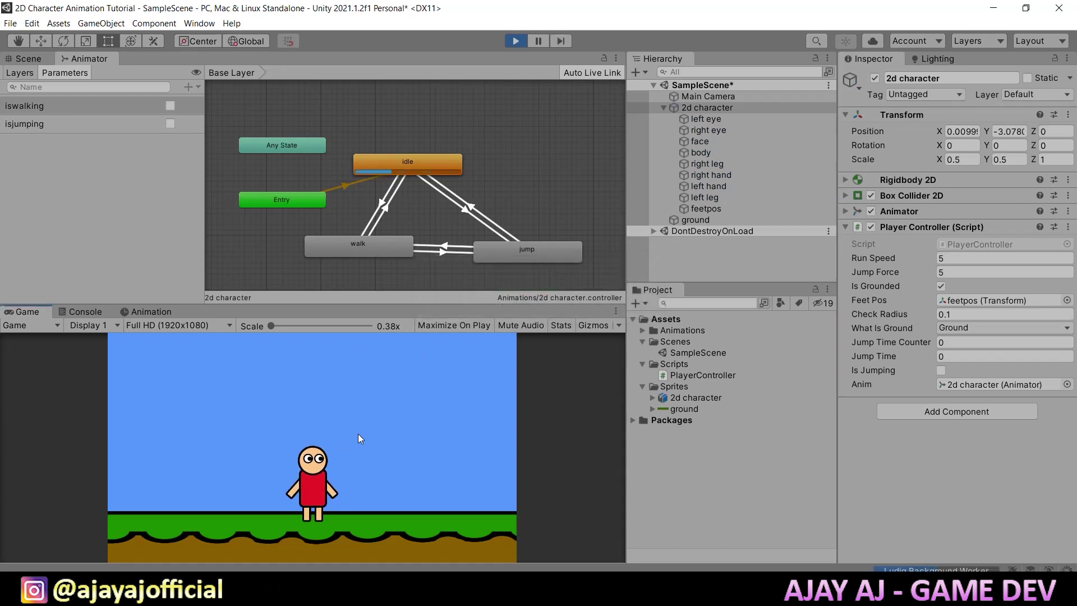
Walk the character left and right and jump twice, watching the idle, walk and jump states switch.
key("Left")
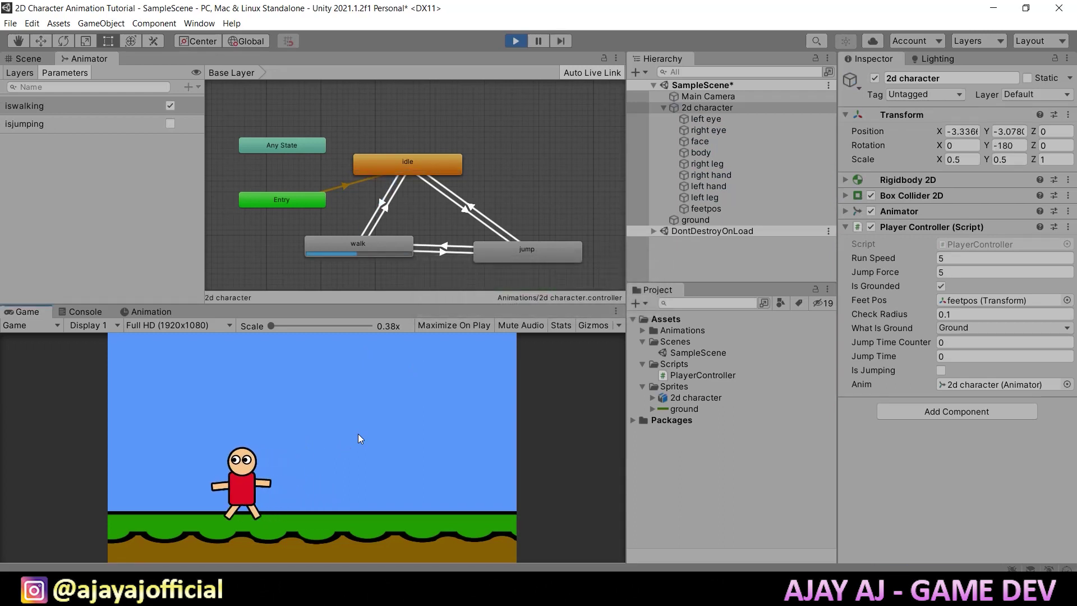
key("Right")
key("Left")
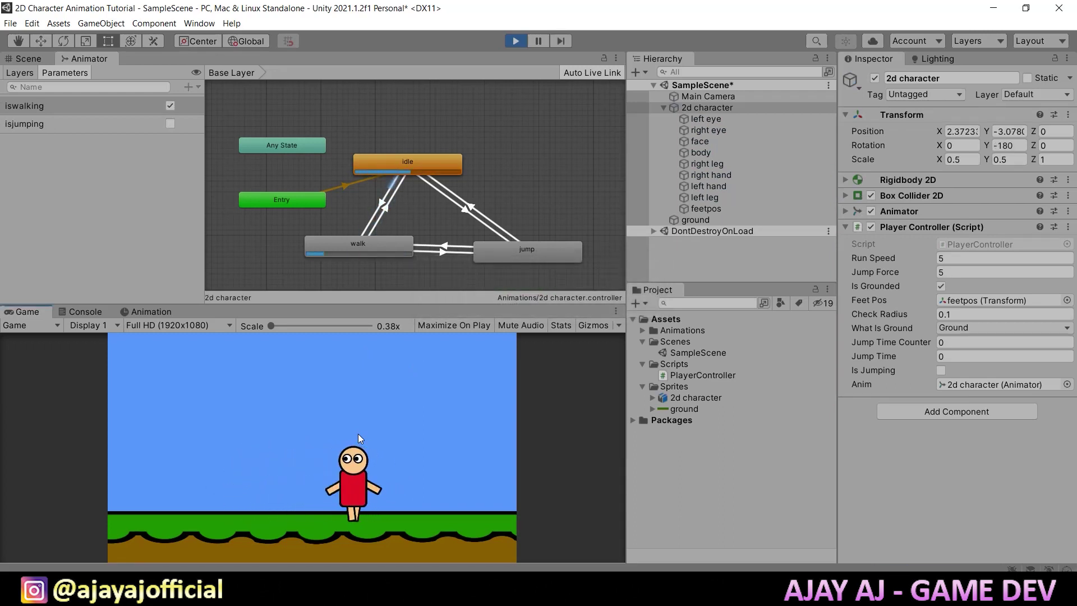
key("Right")
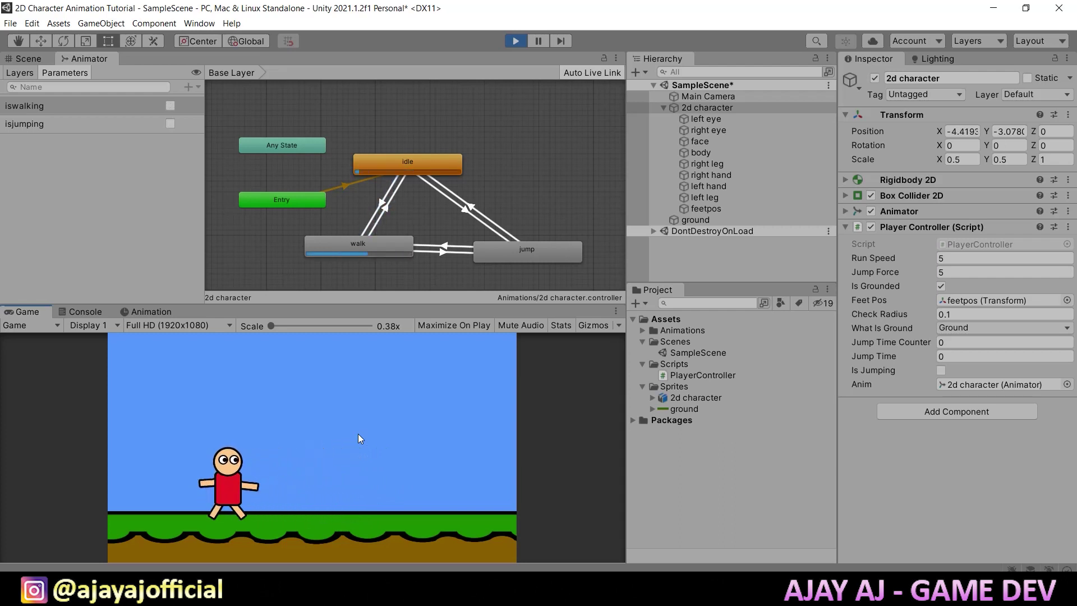
key("space")
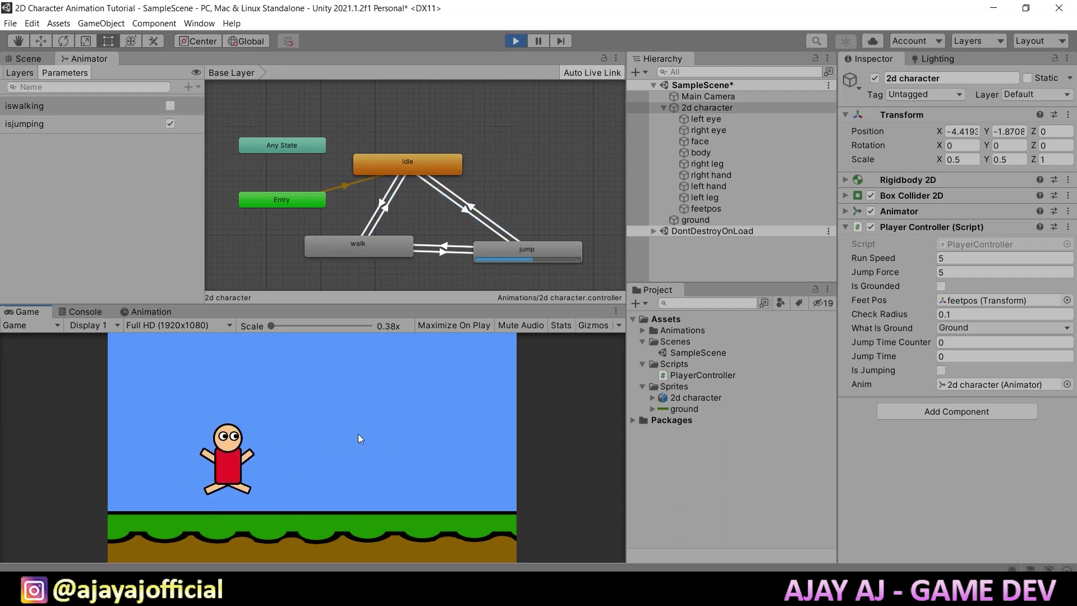
key("space")
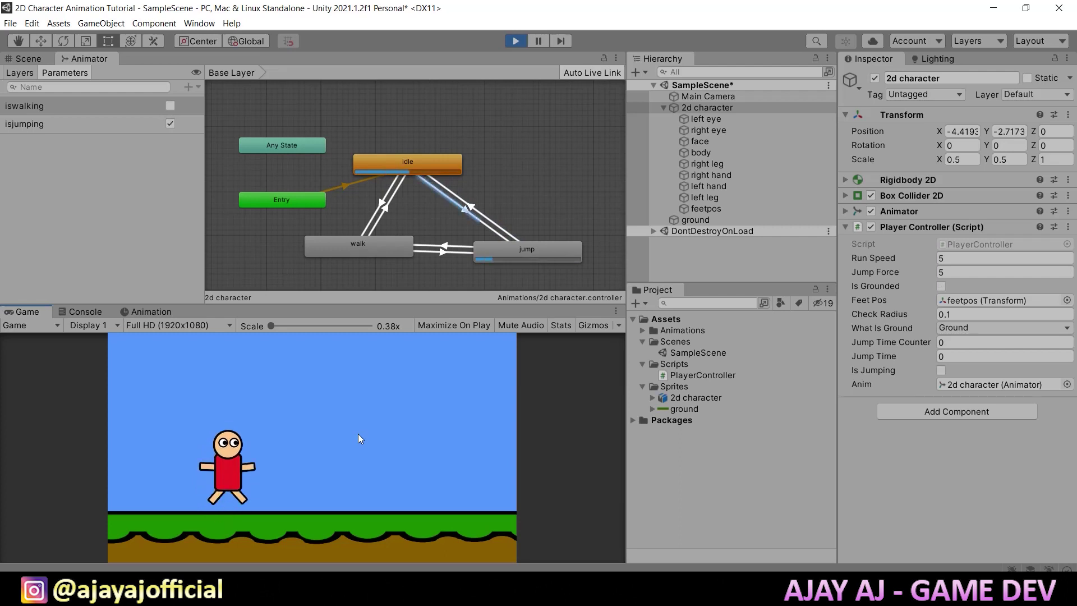
key("Right")
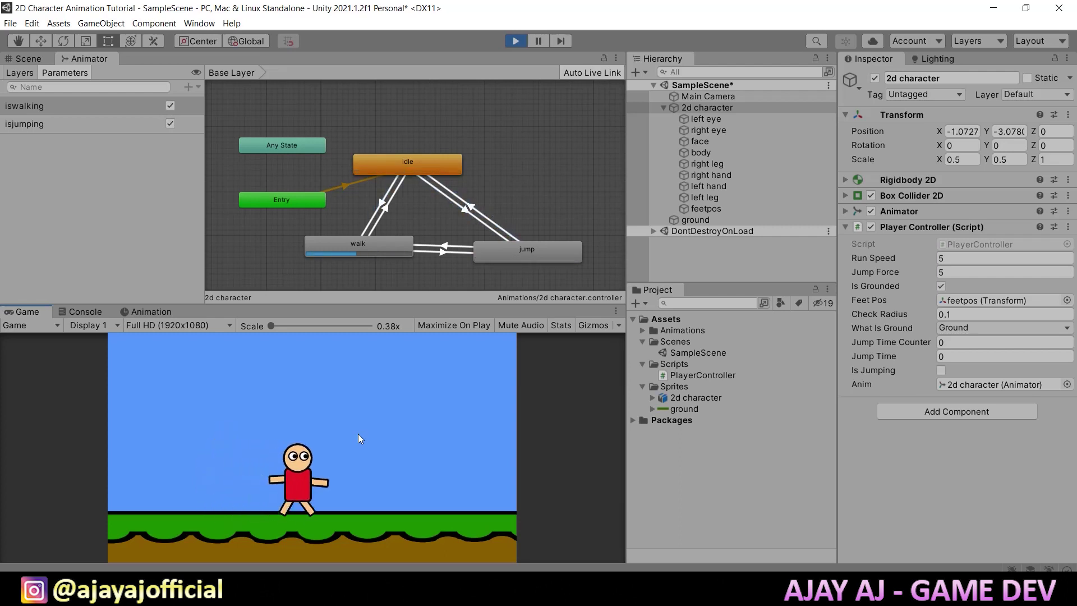
key("Left")
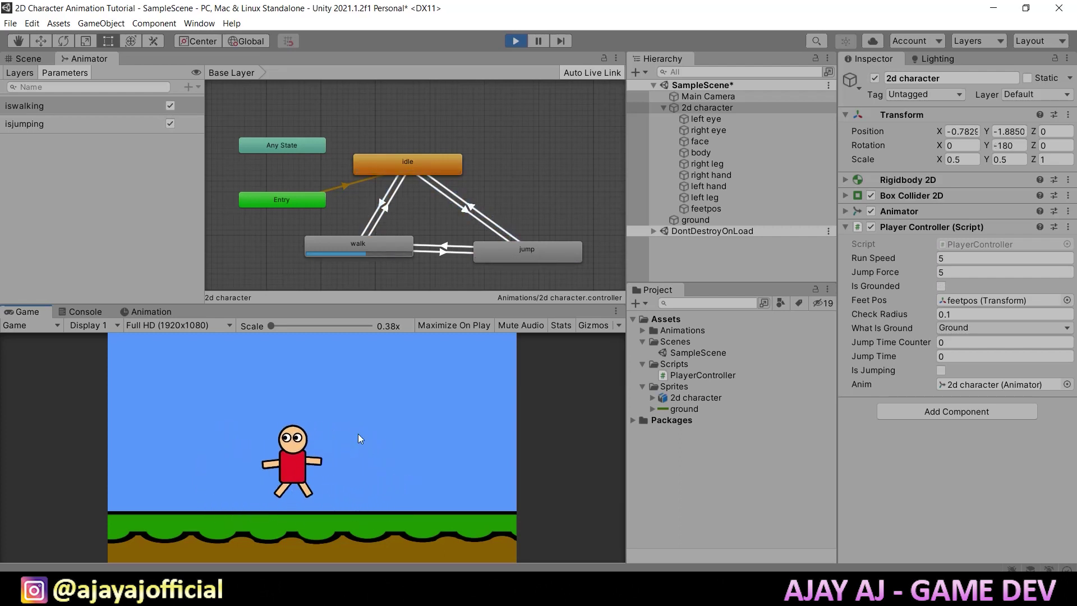
key("Right")
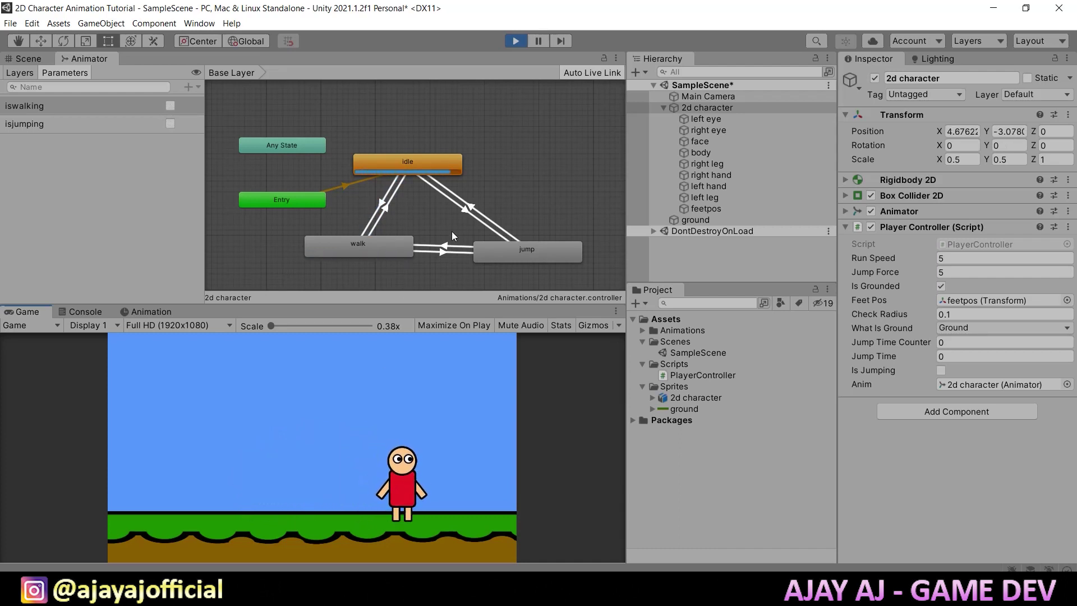
Stop play, delete walk-to-jump's iswalking false condition, check jump-to-walk, and replay.
left_click(516, 41)
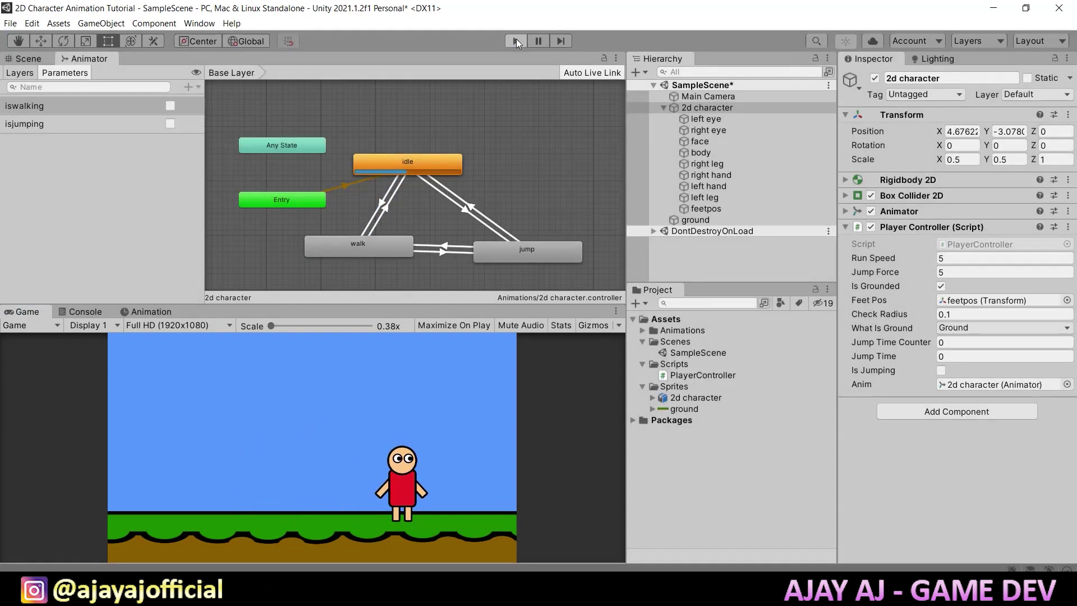
left_click(388, 247)
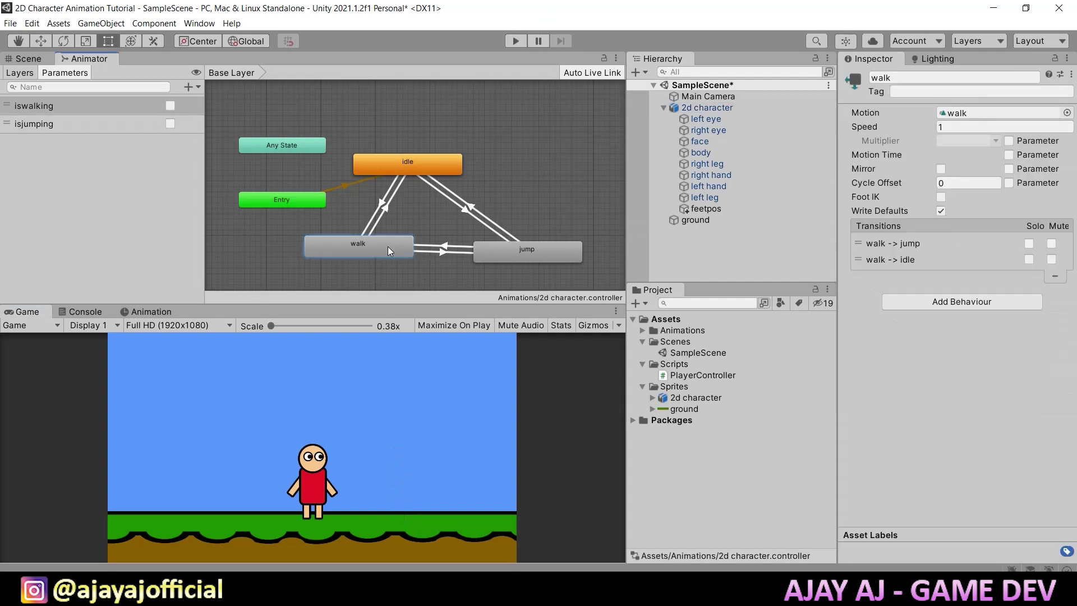
left_click(445, 252)
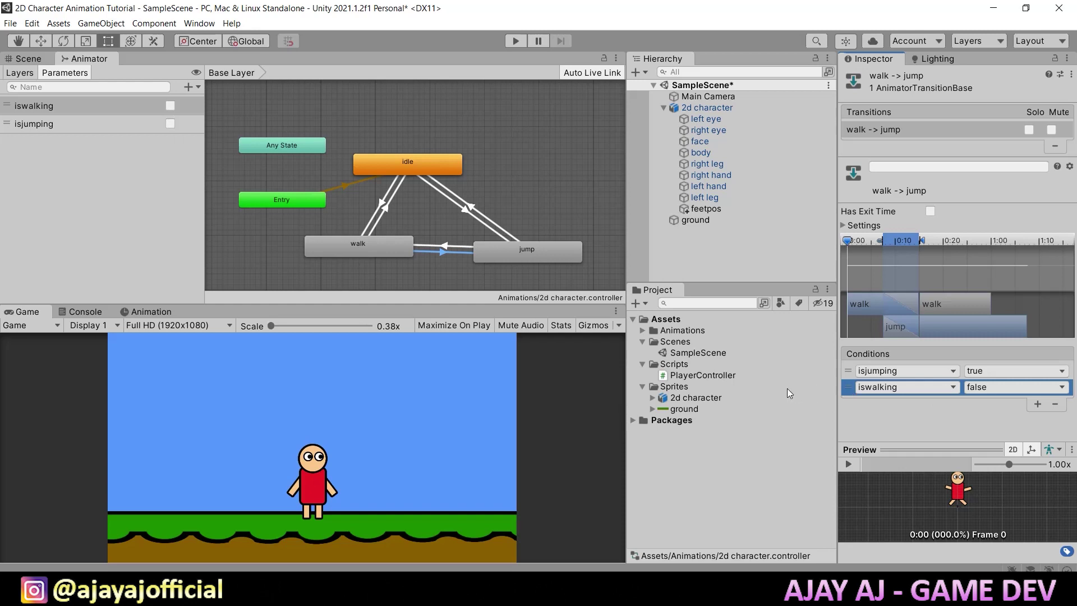
left_click(1055, 405)
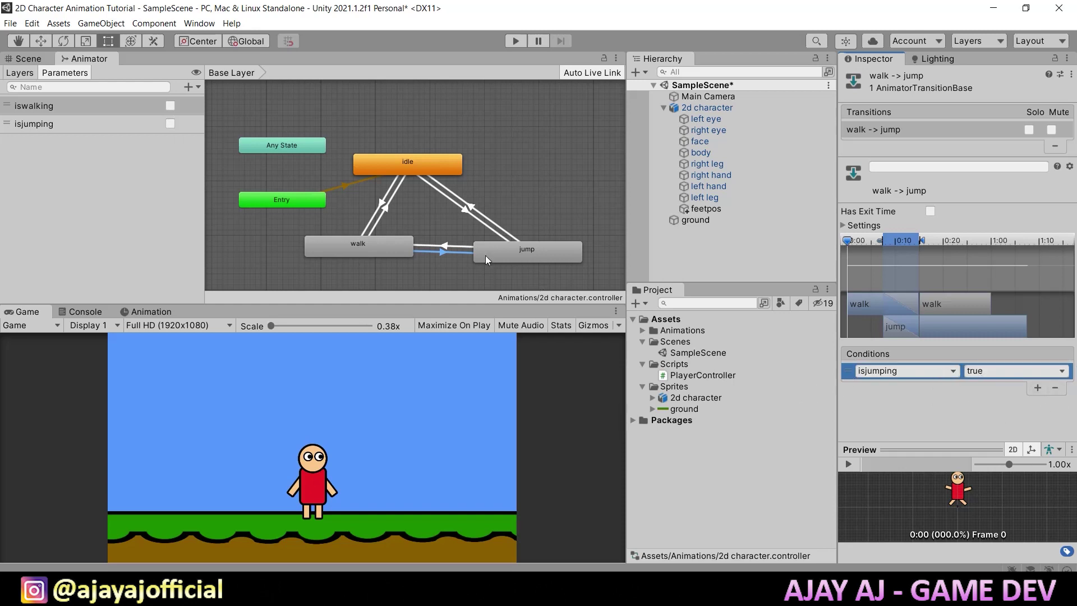
left_click(456, 246)
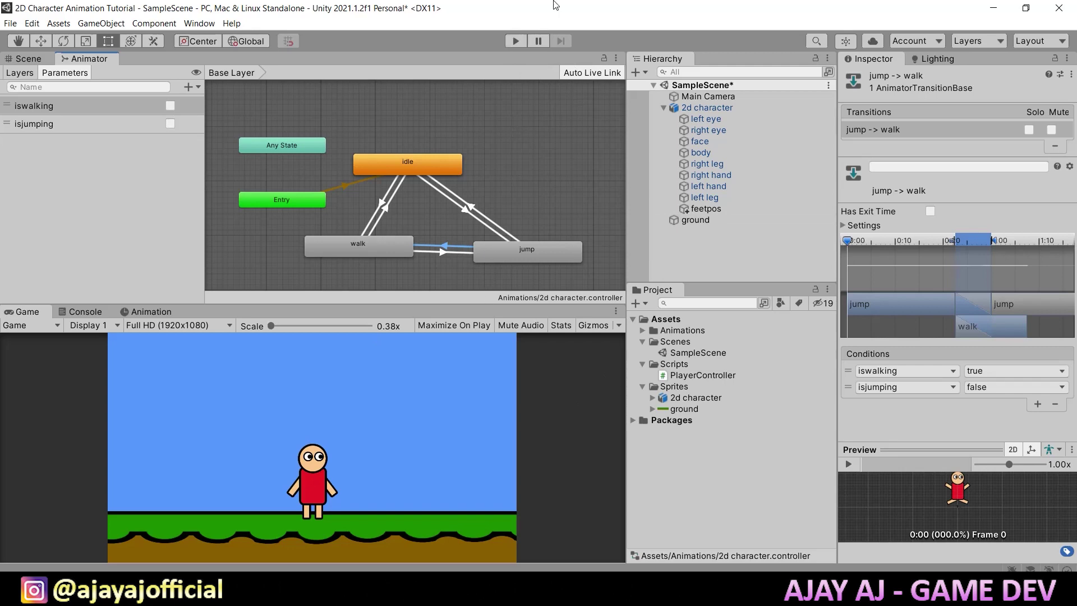
left_click(516, 41)
Walk the character left and right, jumping mid-walk to check the jump pose.
key("Left")
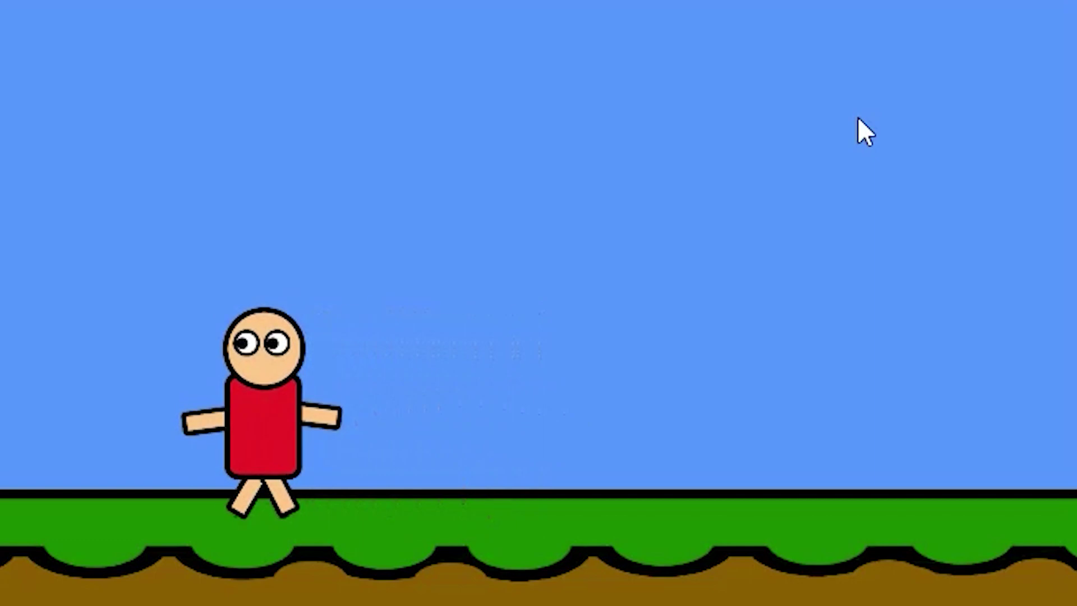
key("Right")
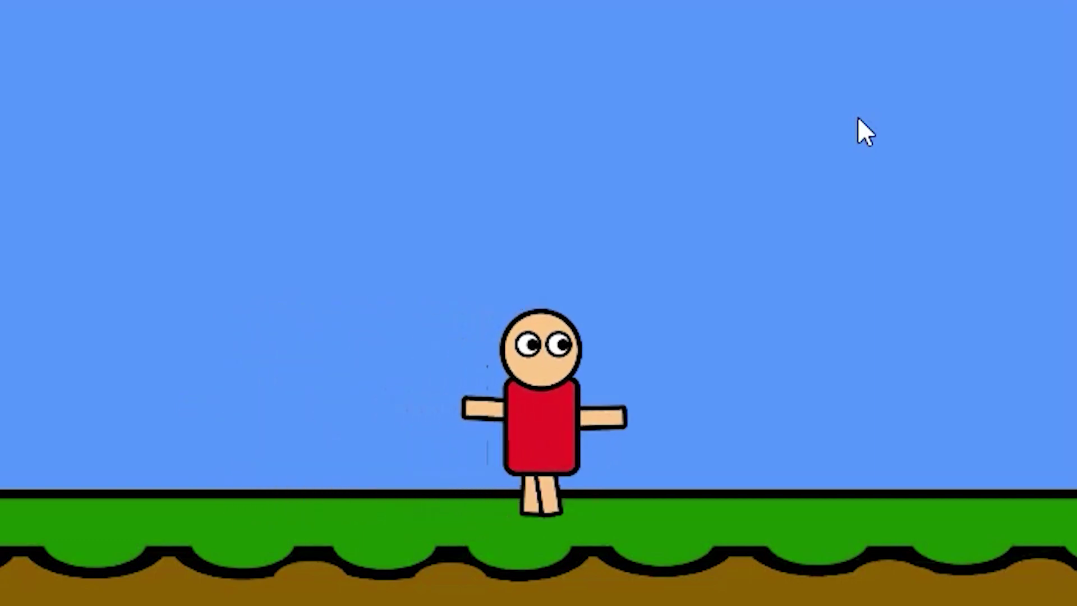
key("space")
key("Left")
key("space")
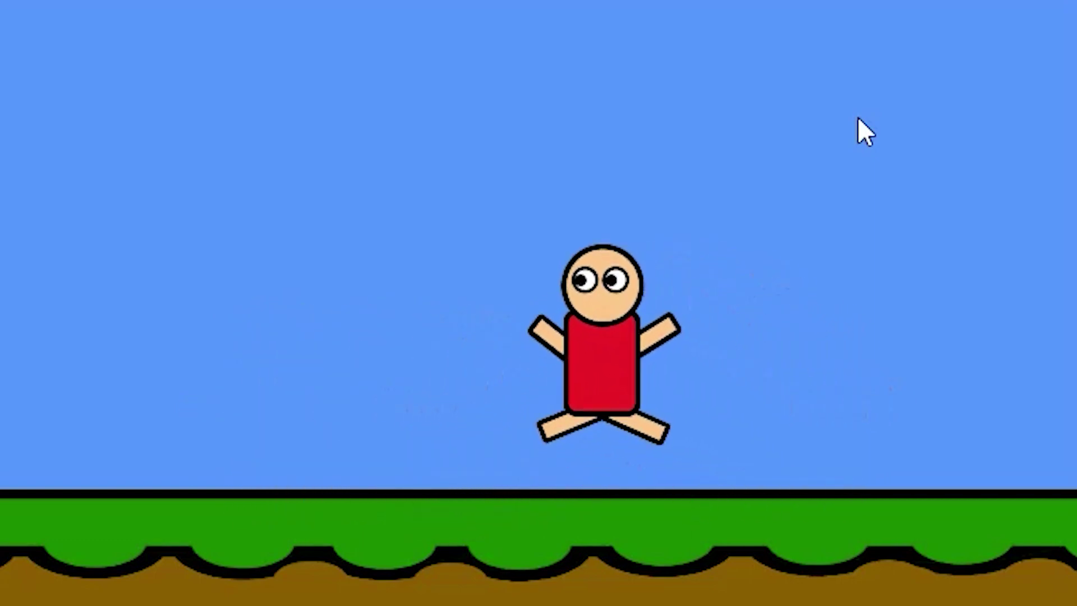
key("space")
key("Right")
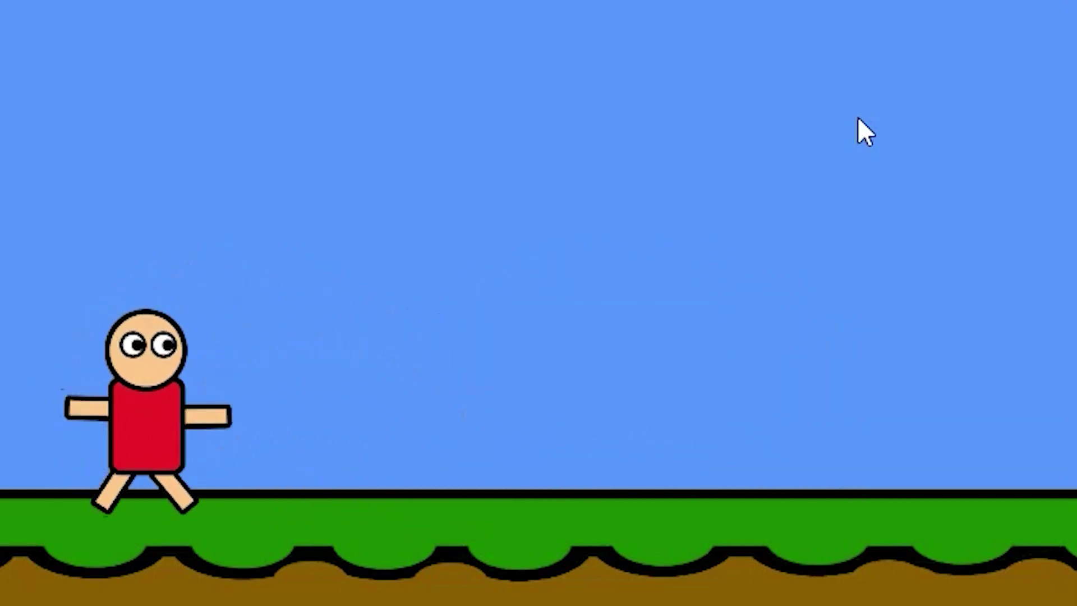
key("space")
key("space")
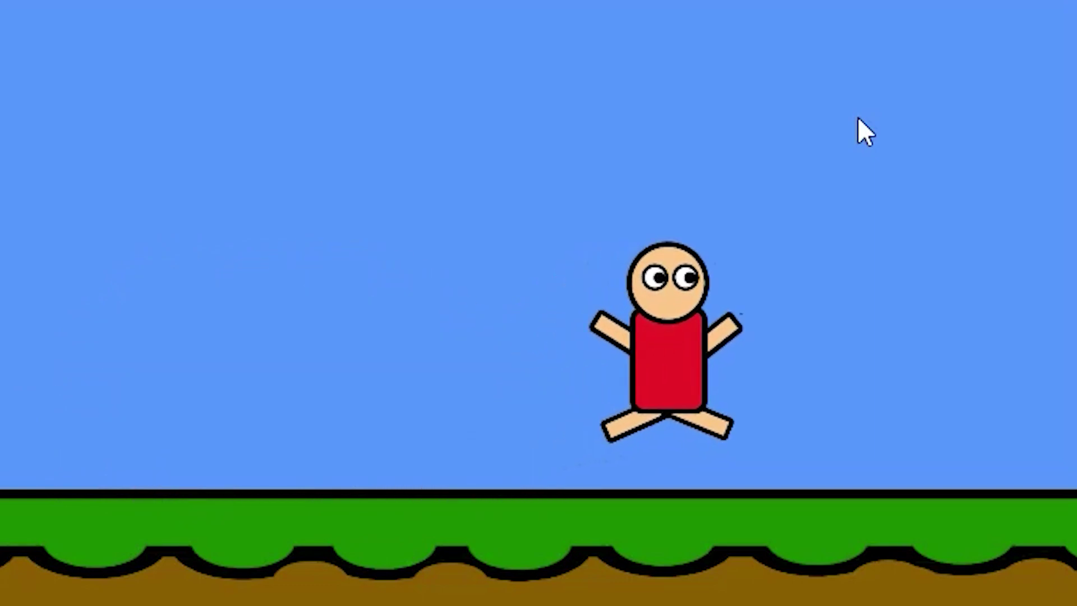
key("Left")
Keep alternating left and right walks with mid-walk jumps to confirm both directions work.
key("space")
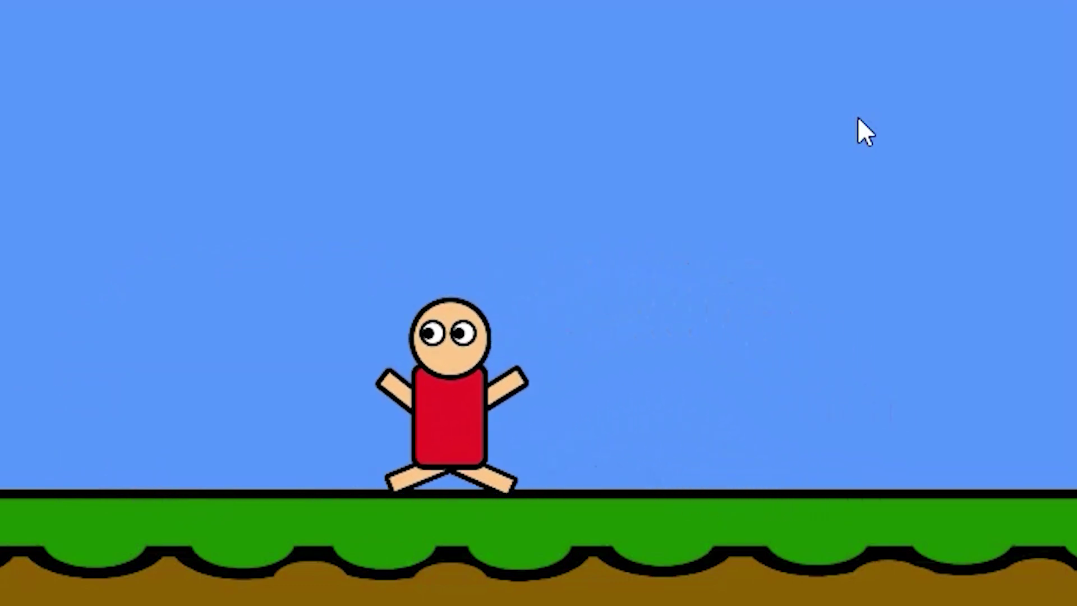
key("Right")
key("space")
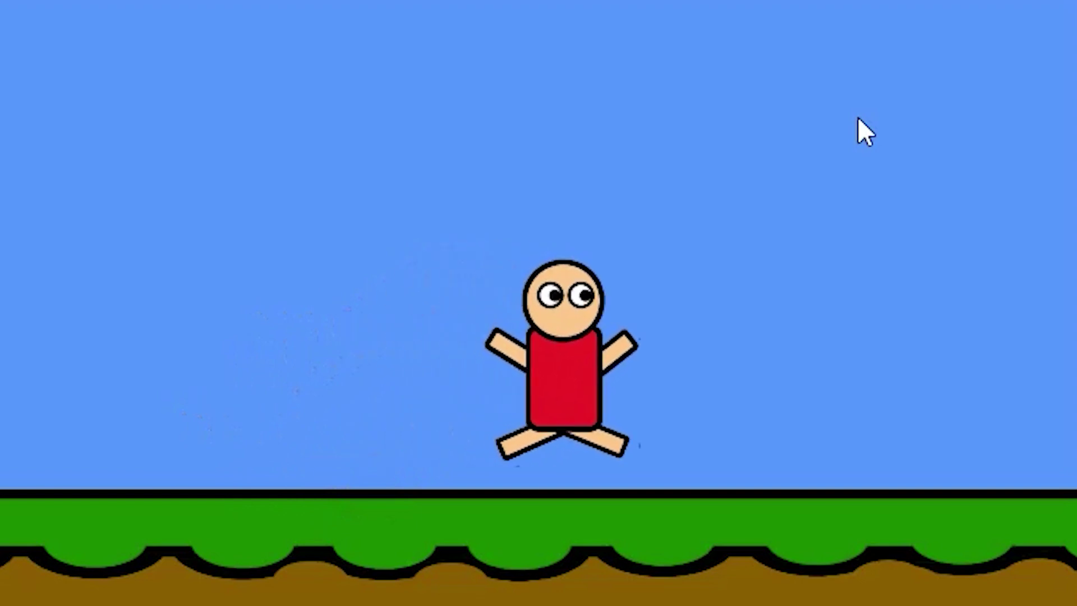
key("Left")
key("space")
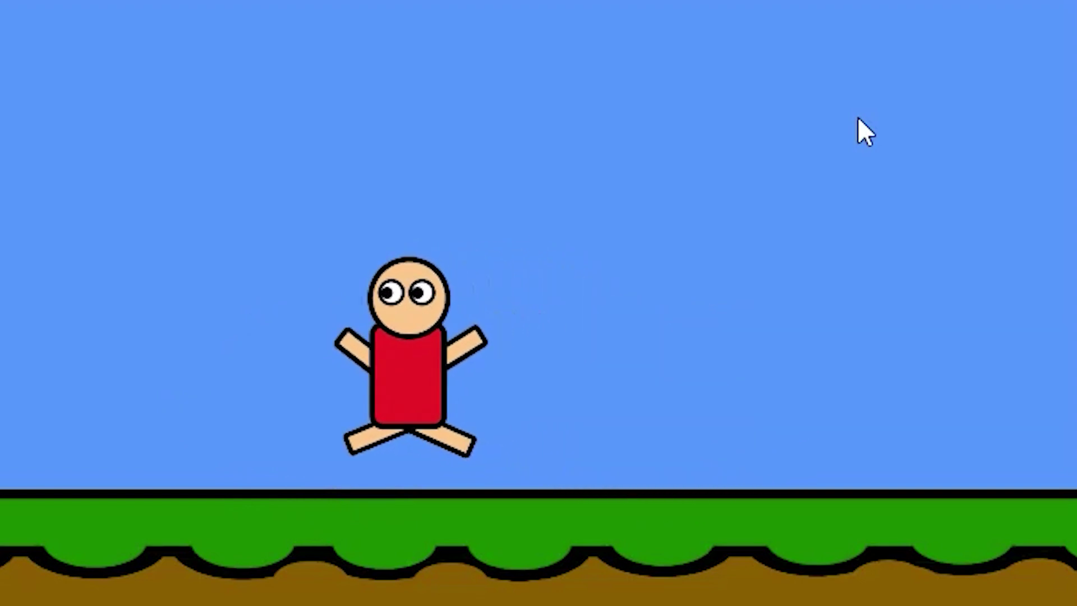
key("Right")
key("space")
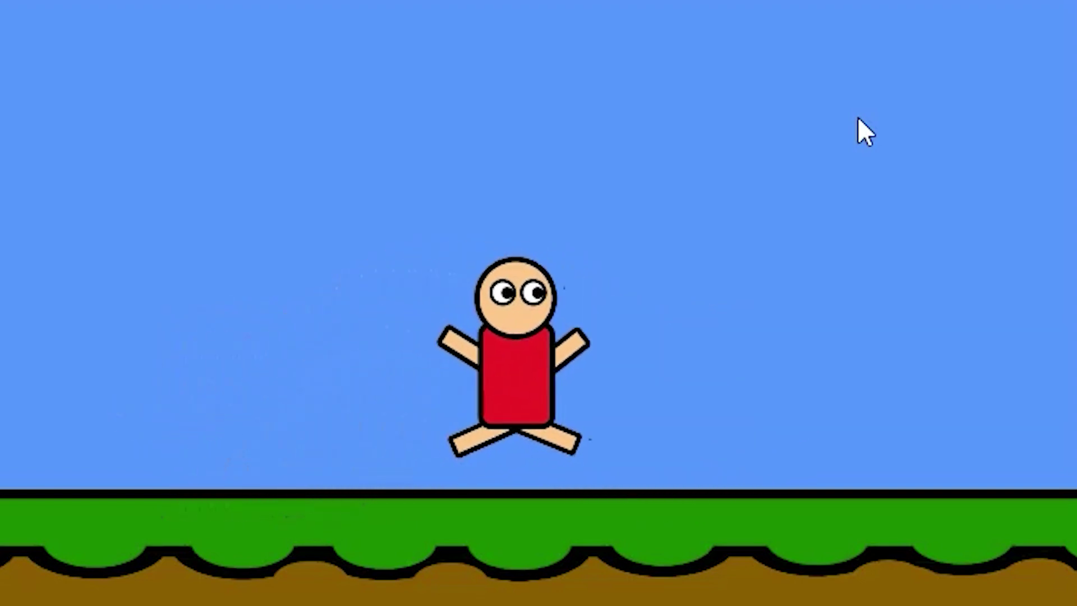
key("Left")
key("space")
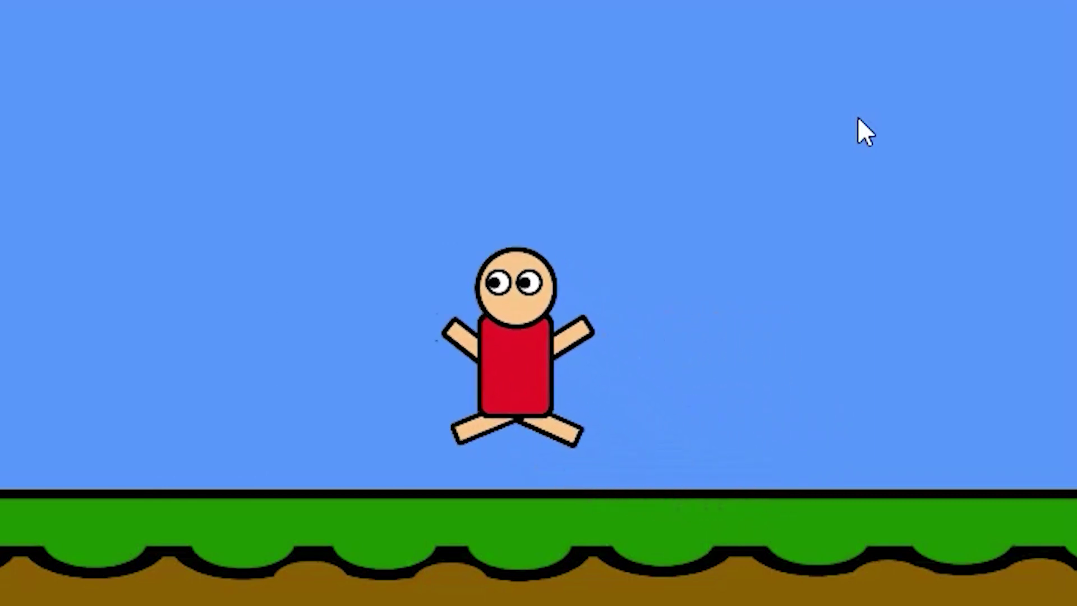
key("Right")
key("space")
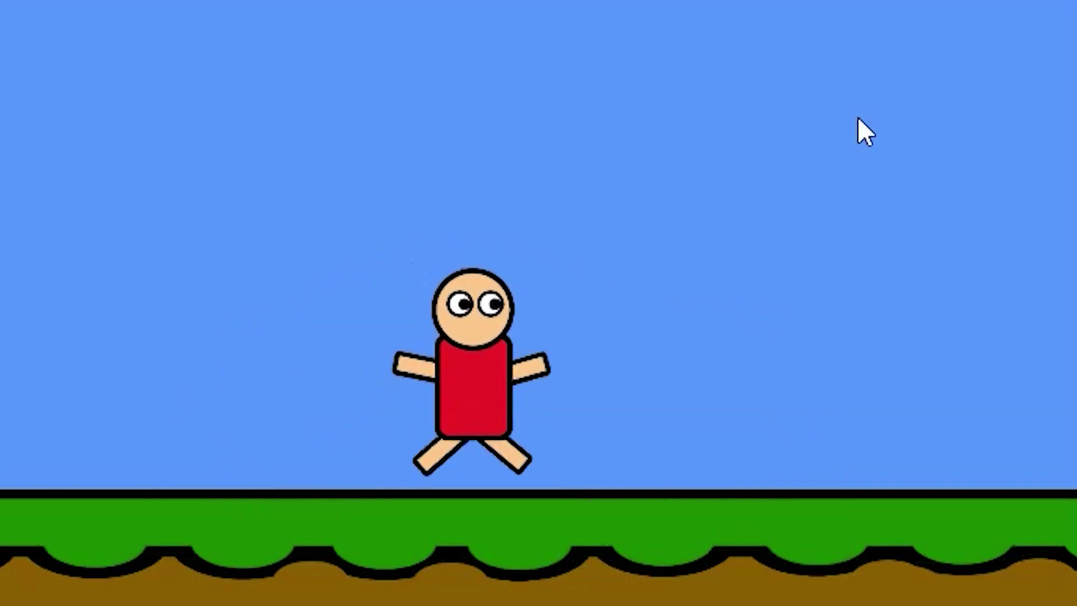